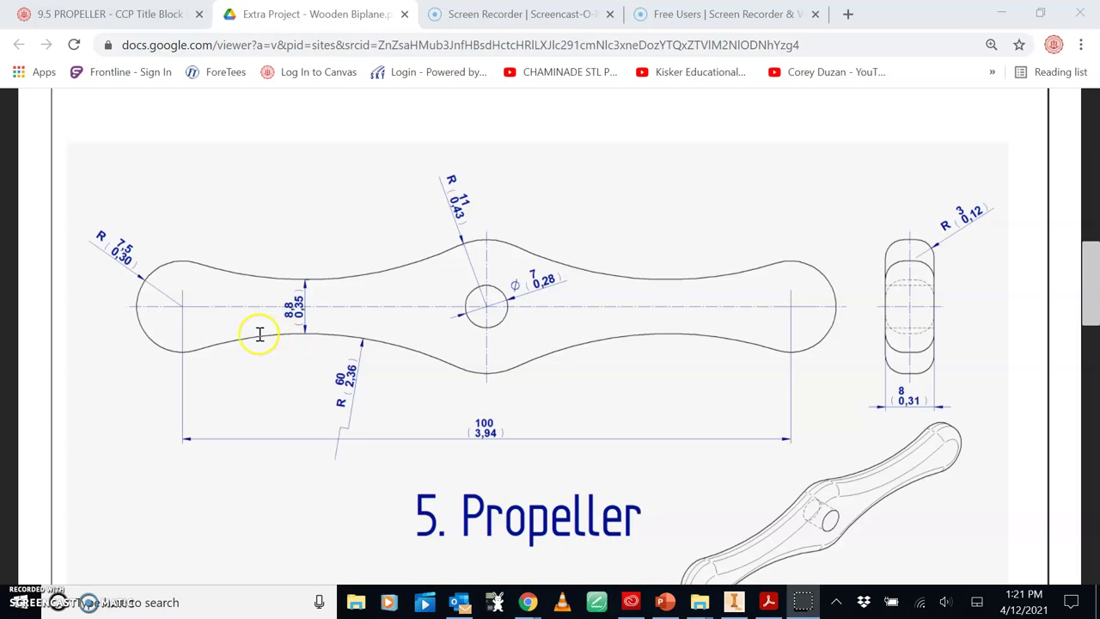
Switch from the Chrome PDF to the finished 9.5 Propeller title-block drawing in Inventor
click(733, 601)
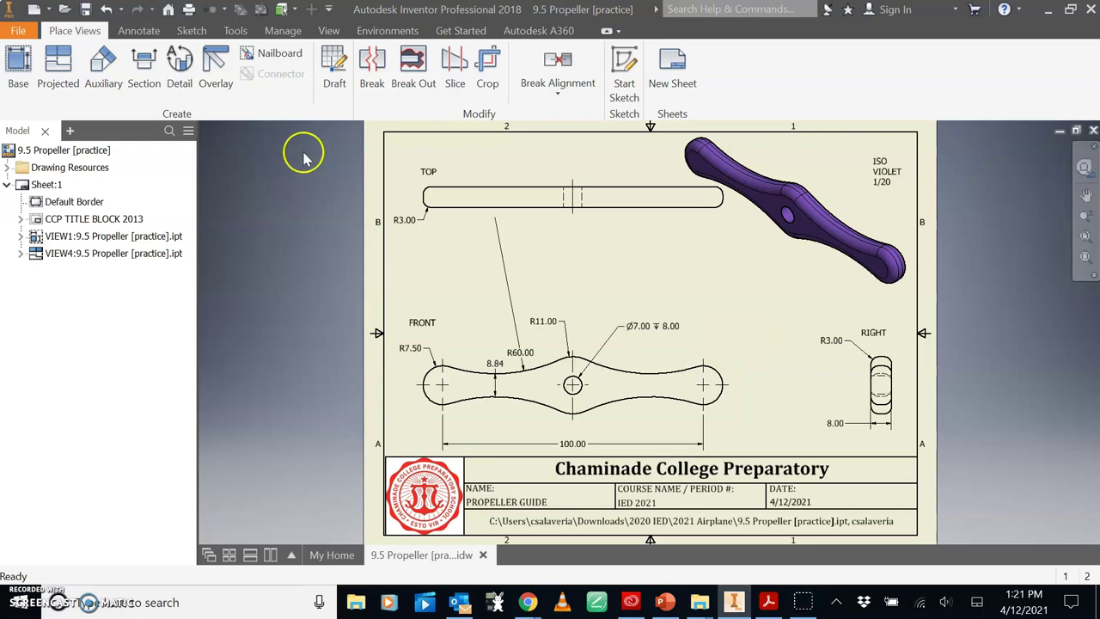
Create Part3 from Standard.ipt, glance at the propeller reference PDF, and return to Inventor
click(34, 11)
double_click(512, 153)
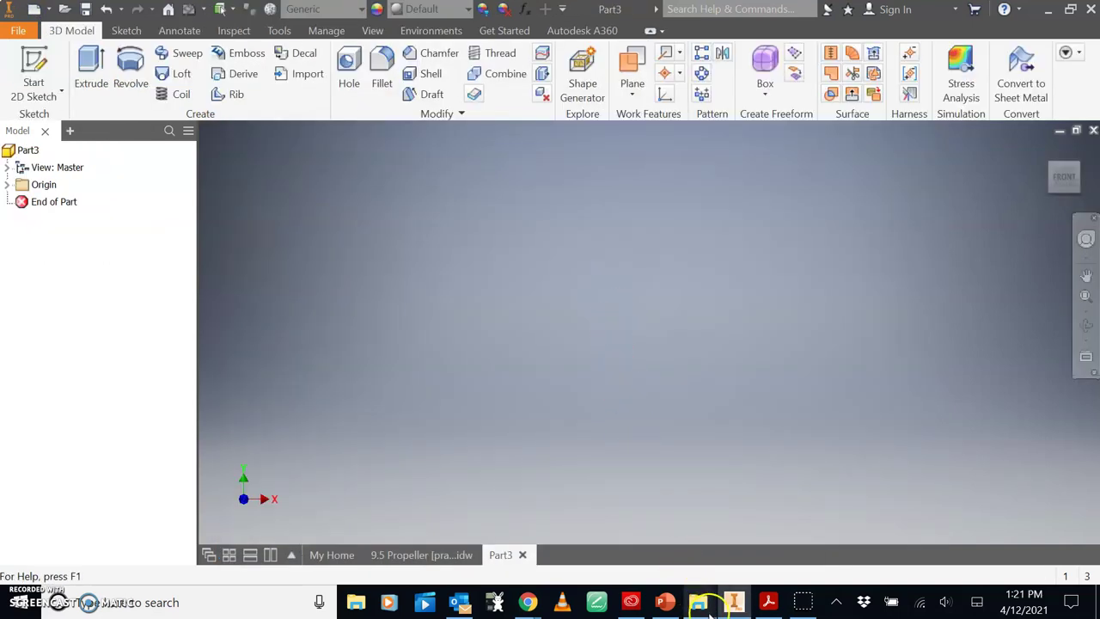
click(518, 604)
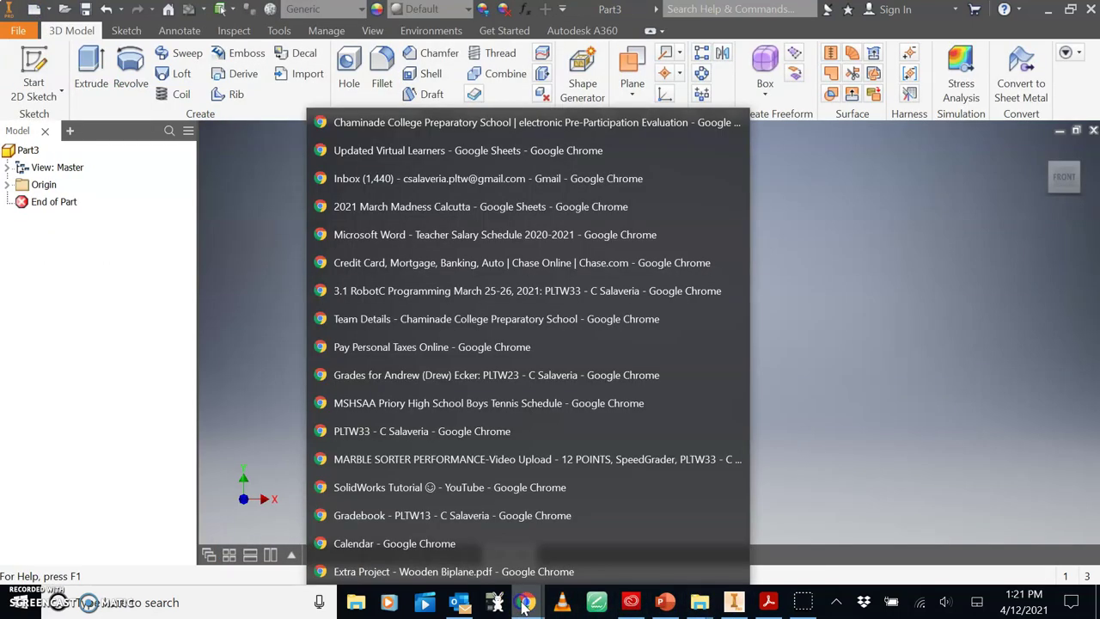
click(516, 572)
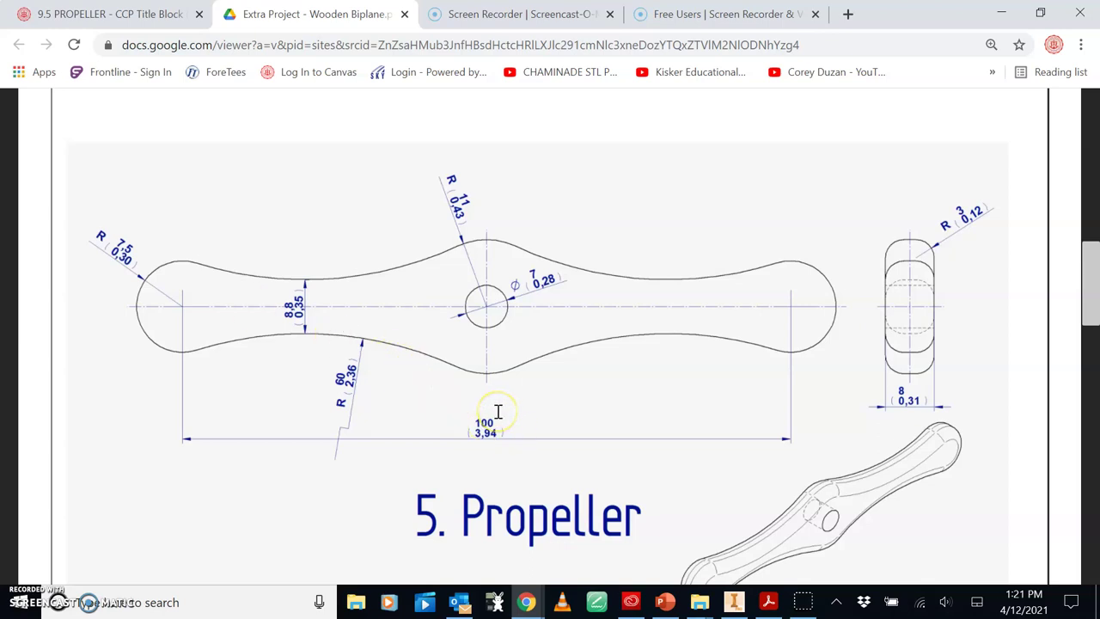
click(734, 603)
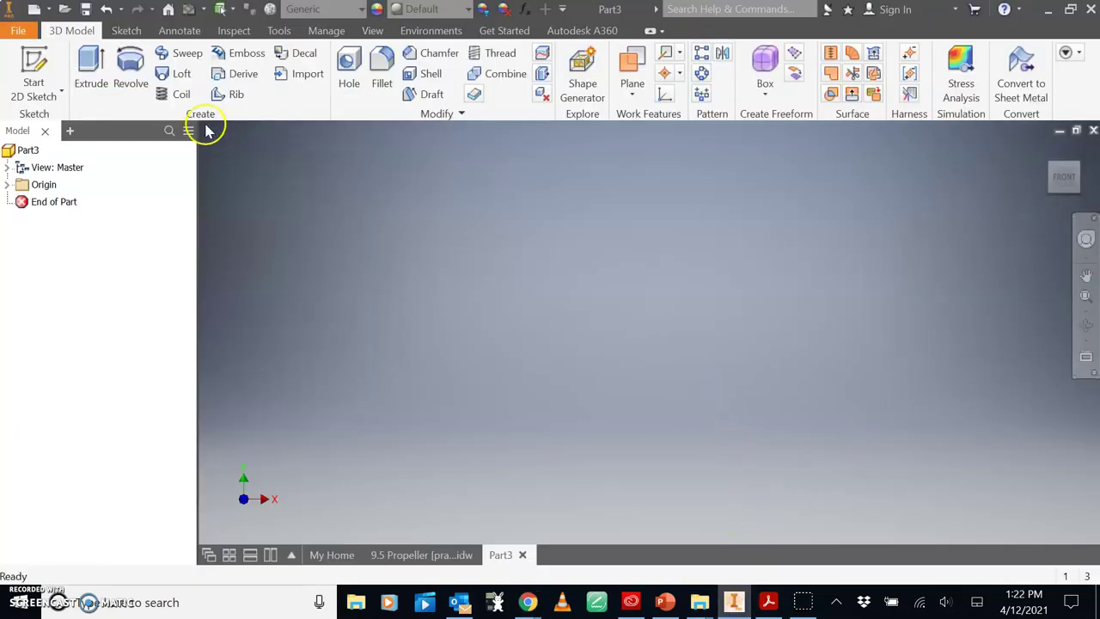
Start a sketch on the XY plane and draw a 7-diameter circle at the origin
click(21, 78)
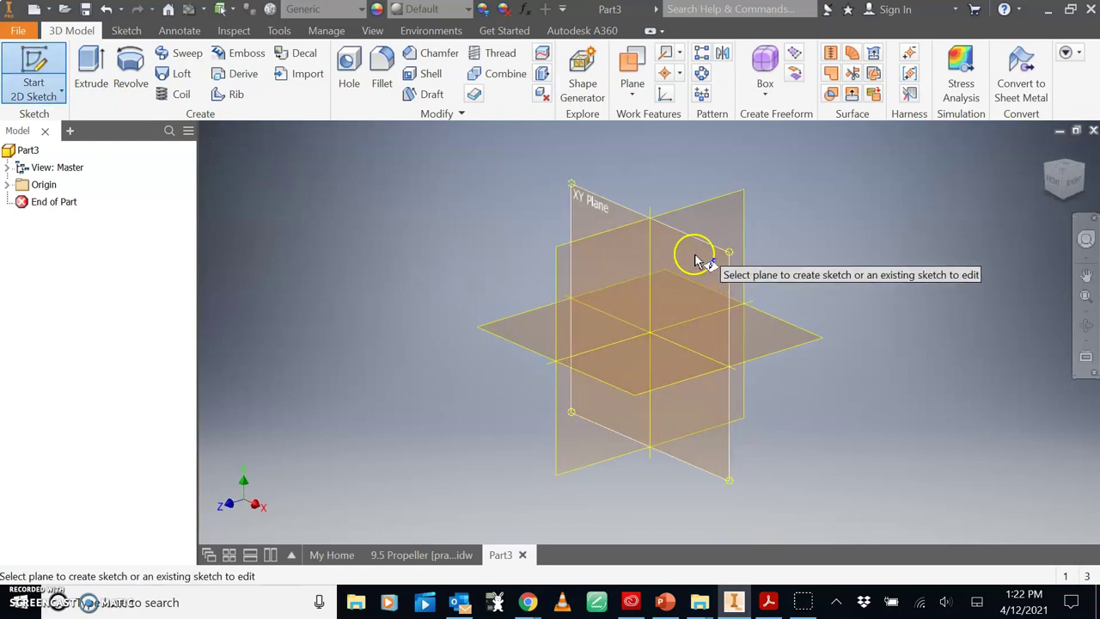
click(694, 256)
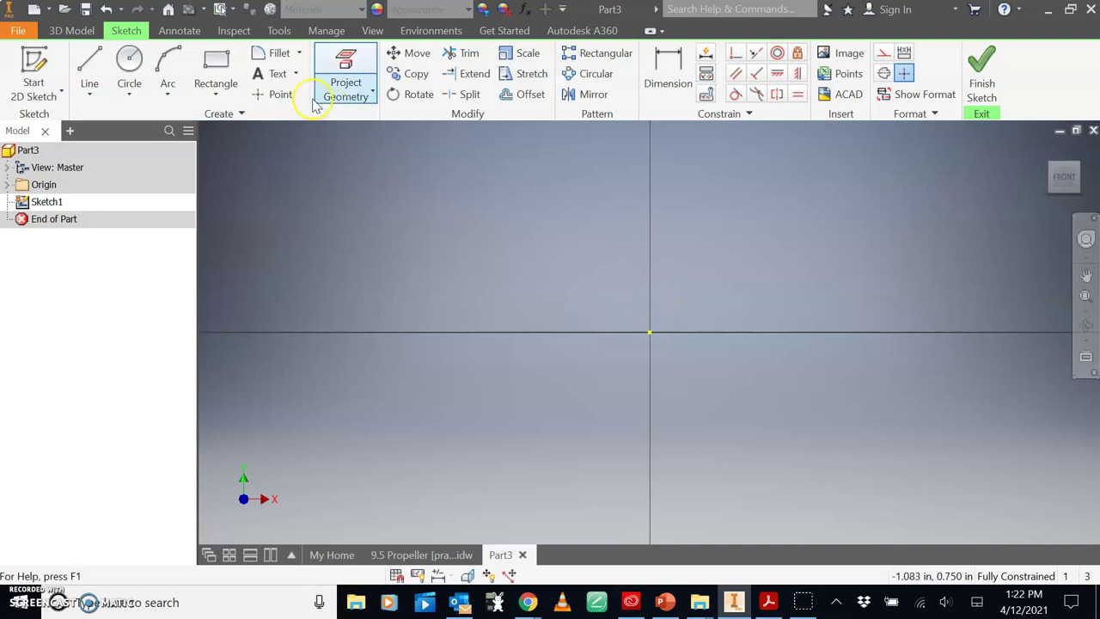
click(129, 68)
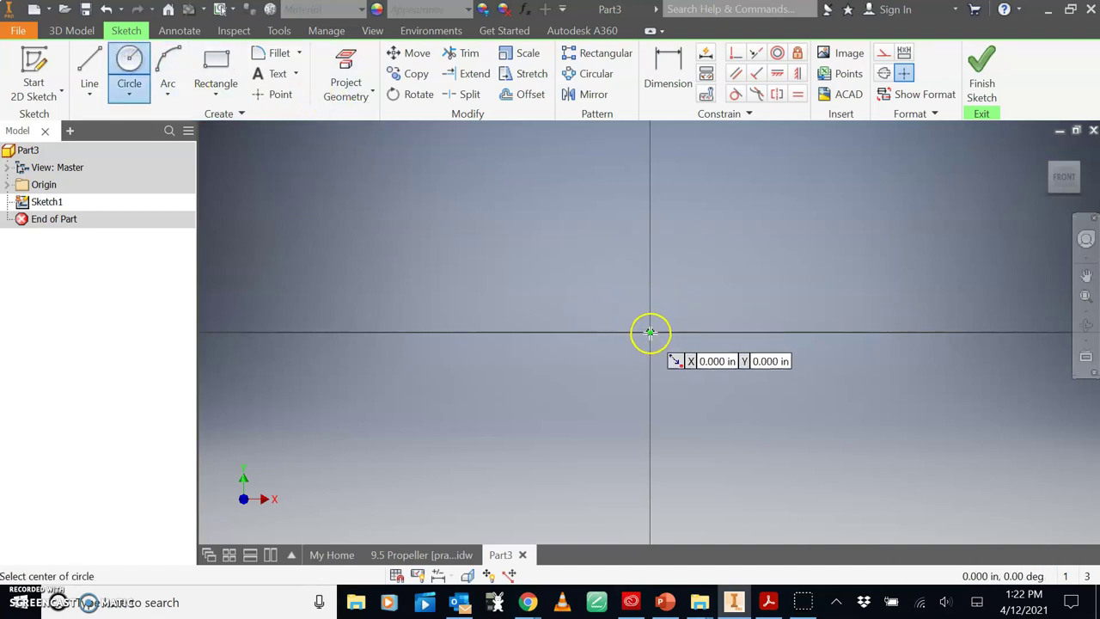
click(650, 333)
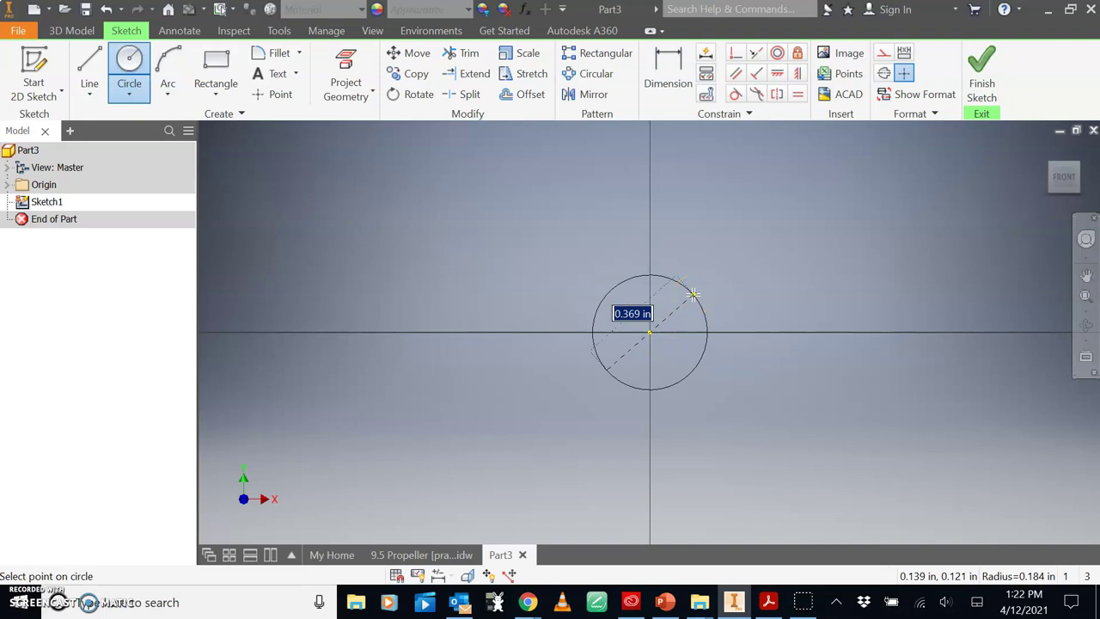
text(7)
key(Return)
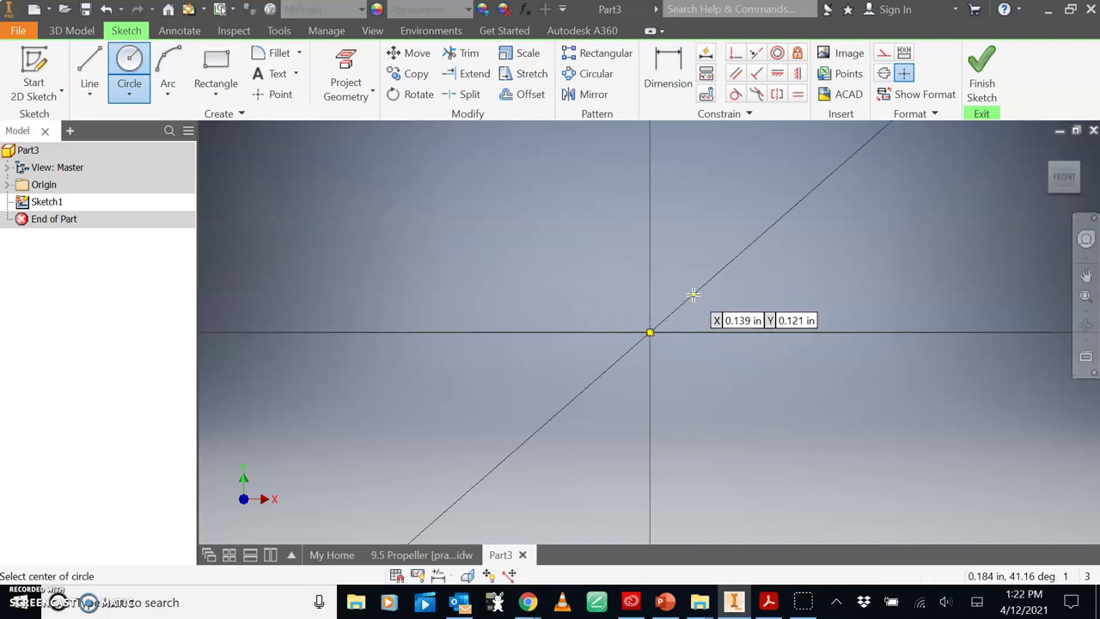
click(1066, 182)
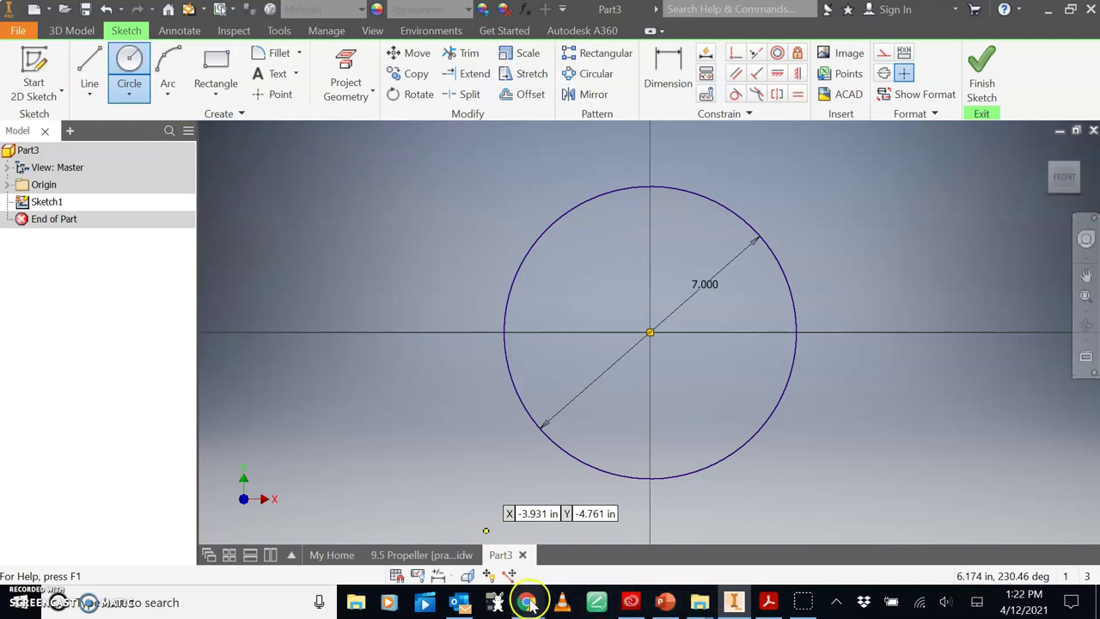
Check the reference PDF, then add a concentric 22-diameter circle at the origin
mouse_move(526, 602)
click(533, 572)
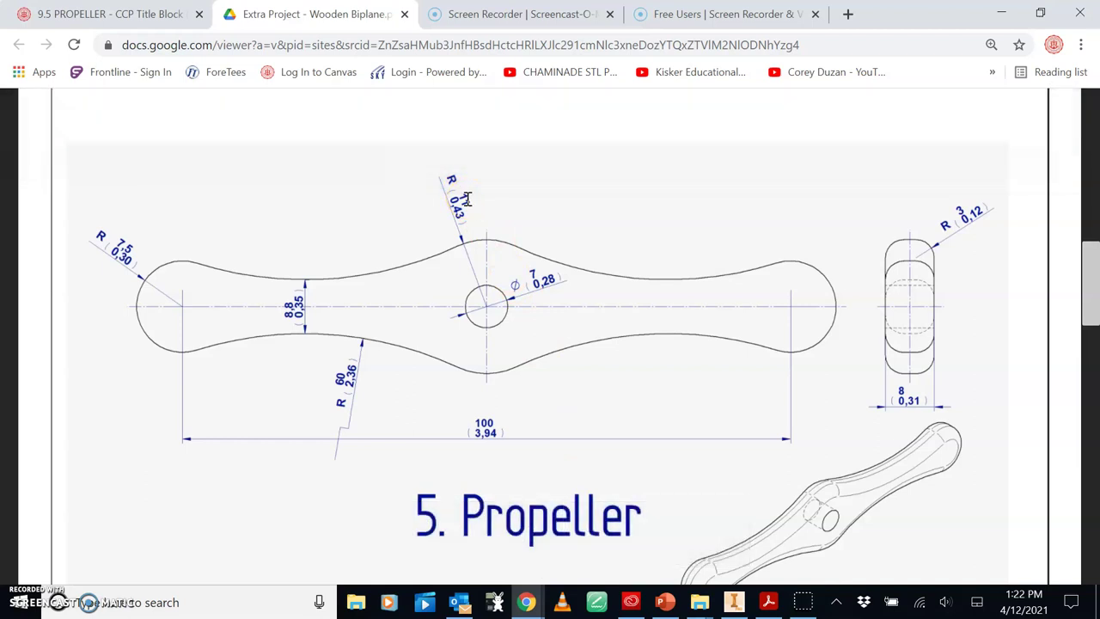
click(733, 601)
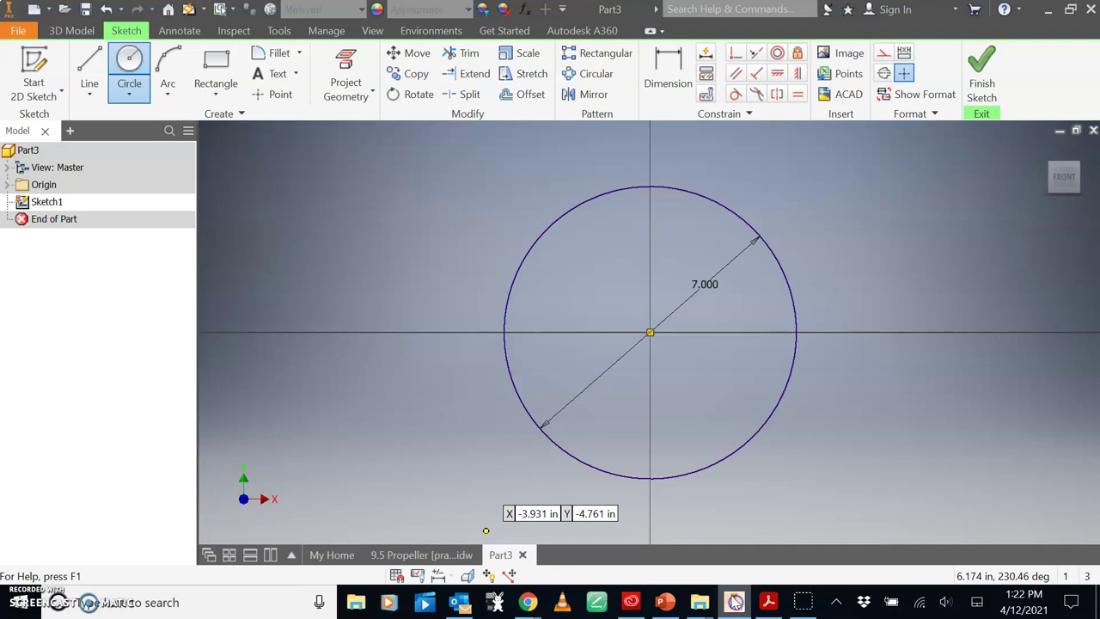
click(649, 333)
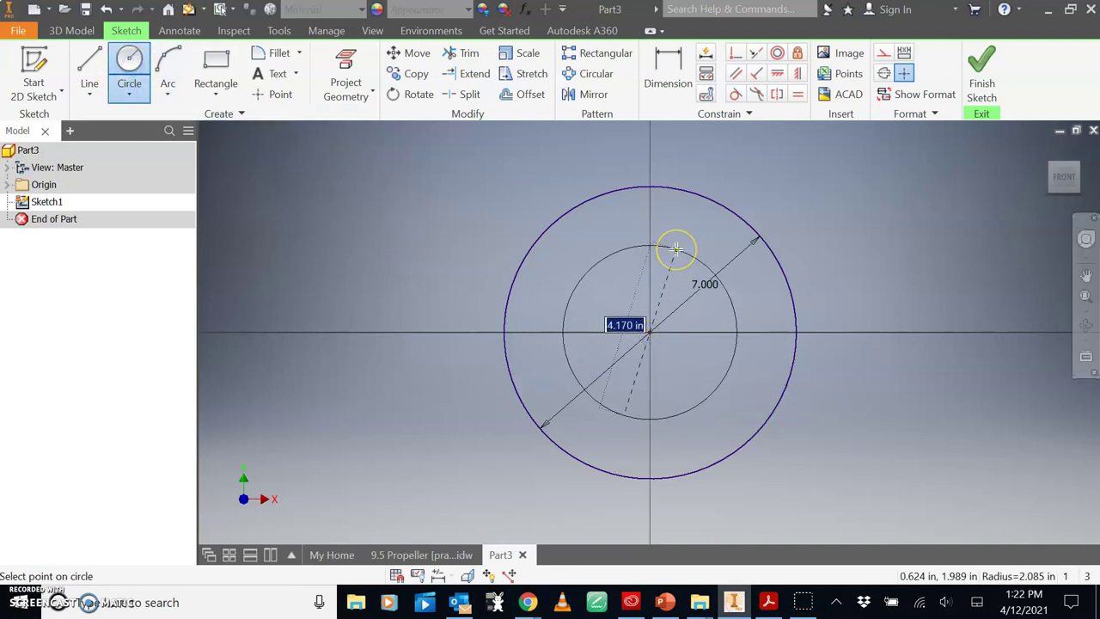
text(22)
key(Return)
key(Escape)
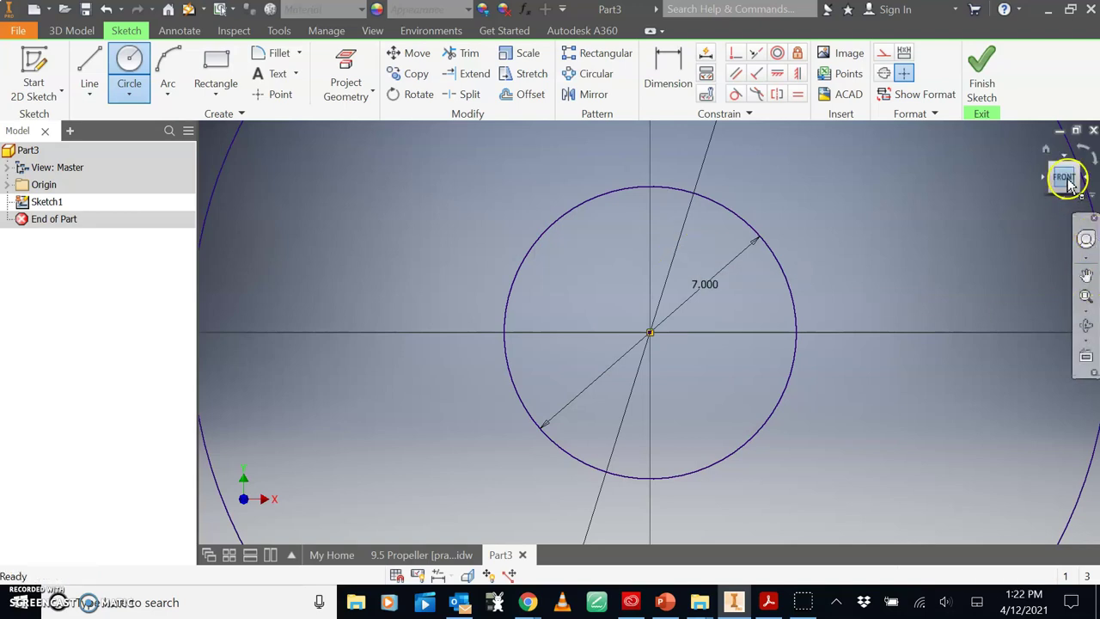
click(1066, 179)
key(c)
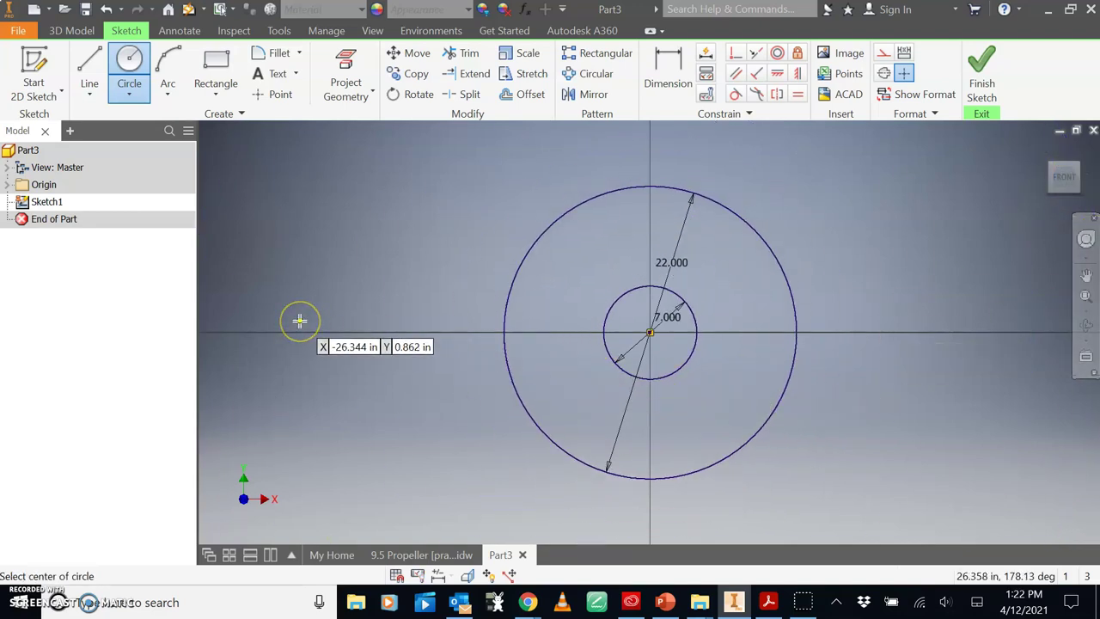
Draw a 15-diameter circle on the horizontal axis left of the origin
scroll(300, 321, down, 2)
middle_drag(300, 321, 673, 318)
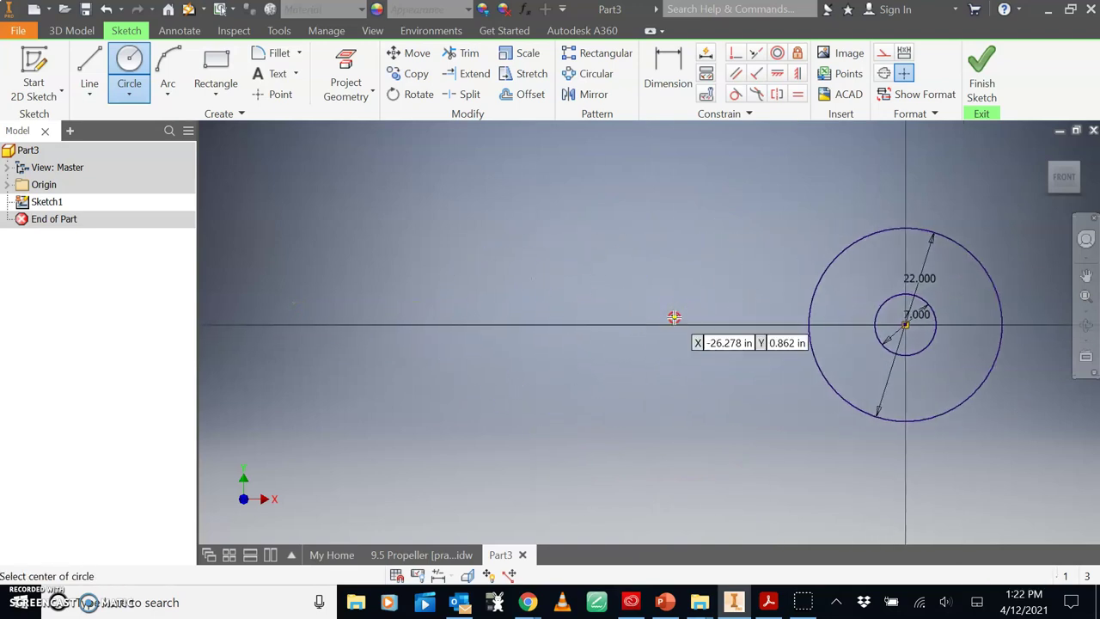
click(432, 323)
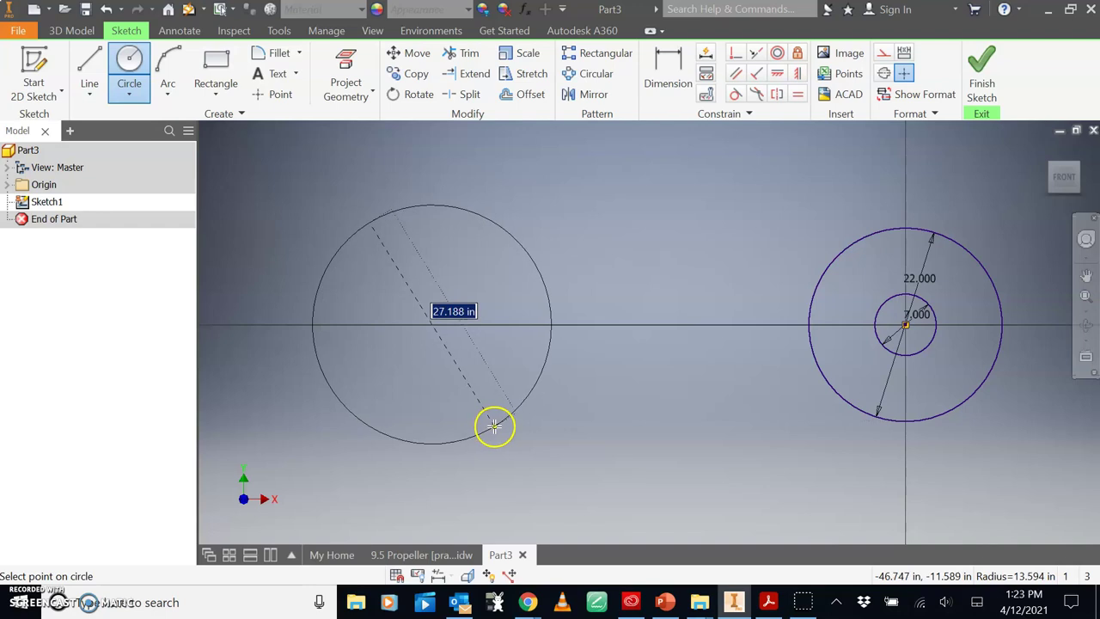
text(15)
key(Return)
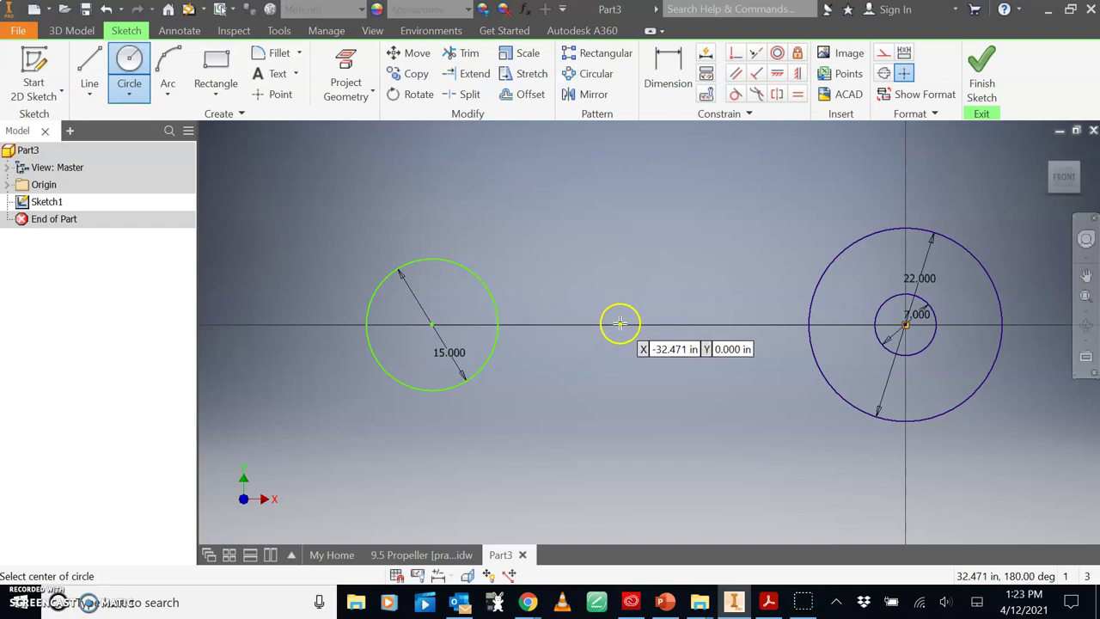
Dimension the distance between the two circle centres to 50
click(663, 79)
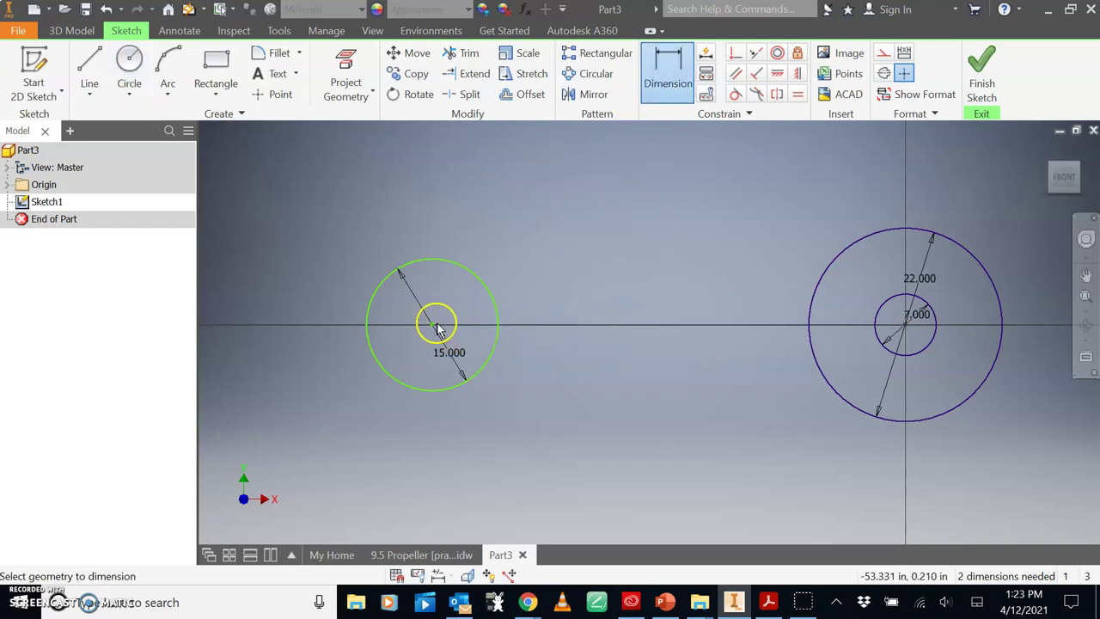
click(906, 325)
click(684, 471)
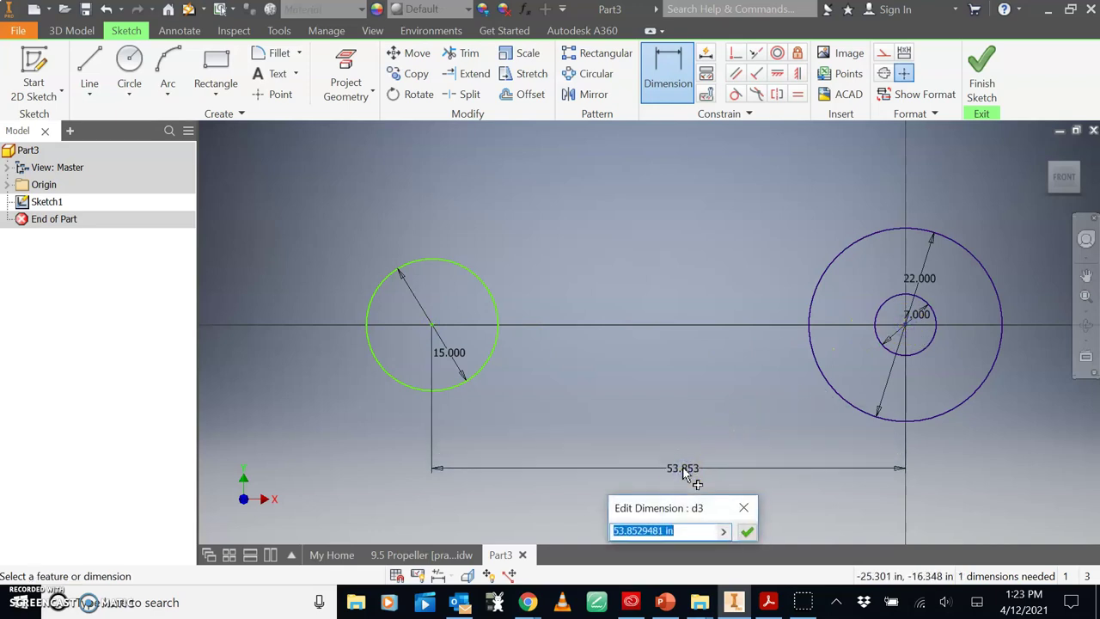
text(50)
key(Return)
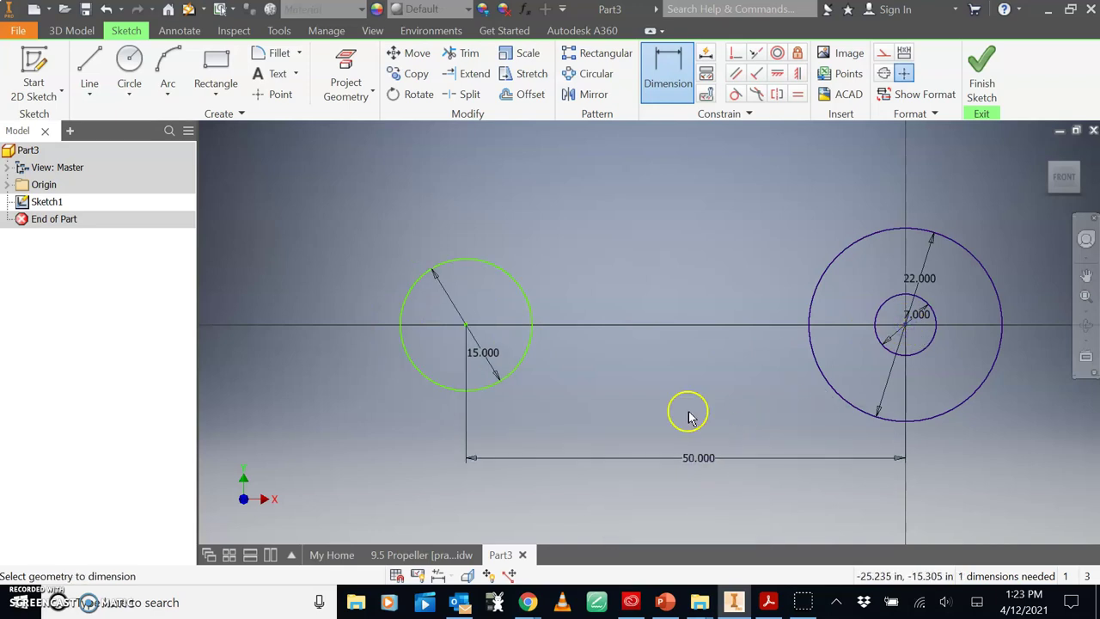
Try a horizontal constraint between the centres, dismiss the already-exists warning, and recentre the view
click(777, 74)
click(906, 325)
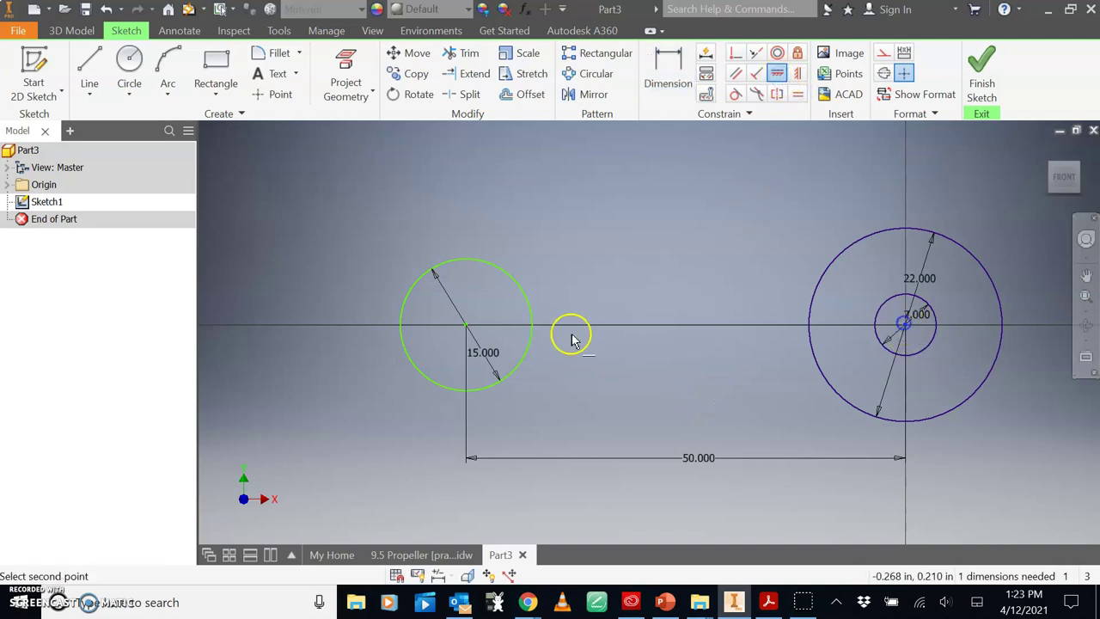
click(465, 327)
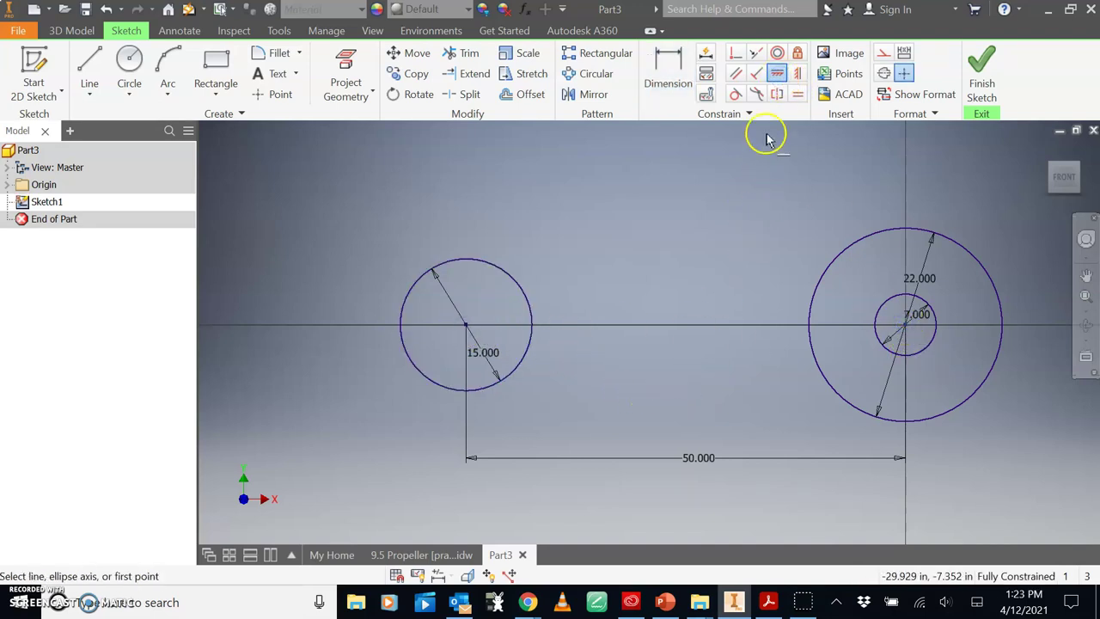
click(776, 74)
click(906, 324)
click(465, 325)
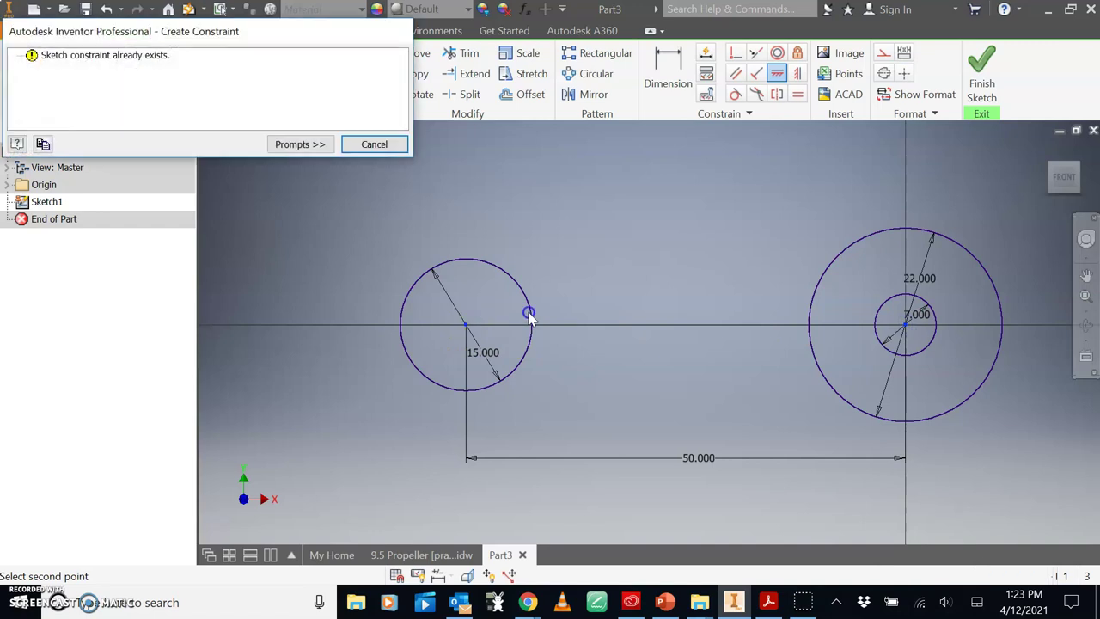
key(Escape)
mouse_move(611, 373)
middle_down()
mouse_move(611, 336)
mouse_move(577, 277)
middle_up()
scroll(510, 300, up, 3)
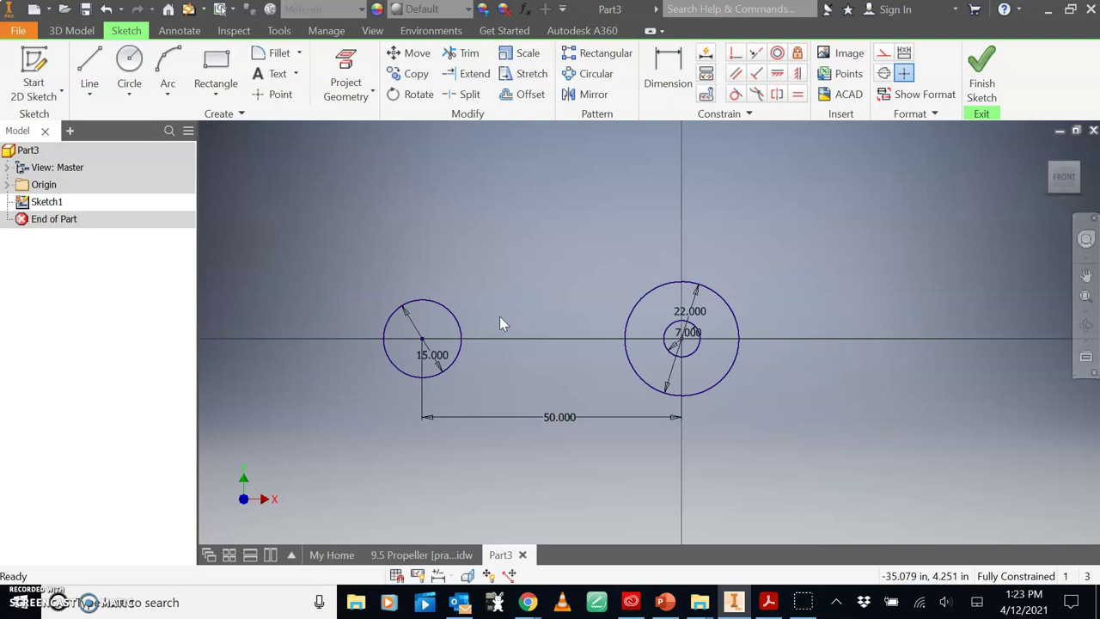
Review the propeller reference PDF's dimensions, then return to the Inventor sketch
click(527, 602)
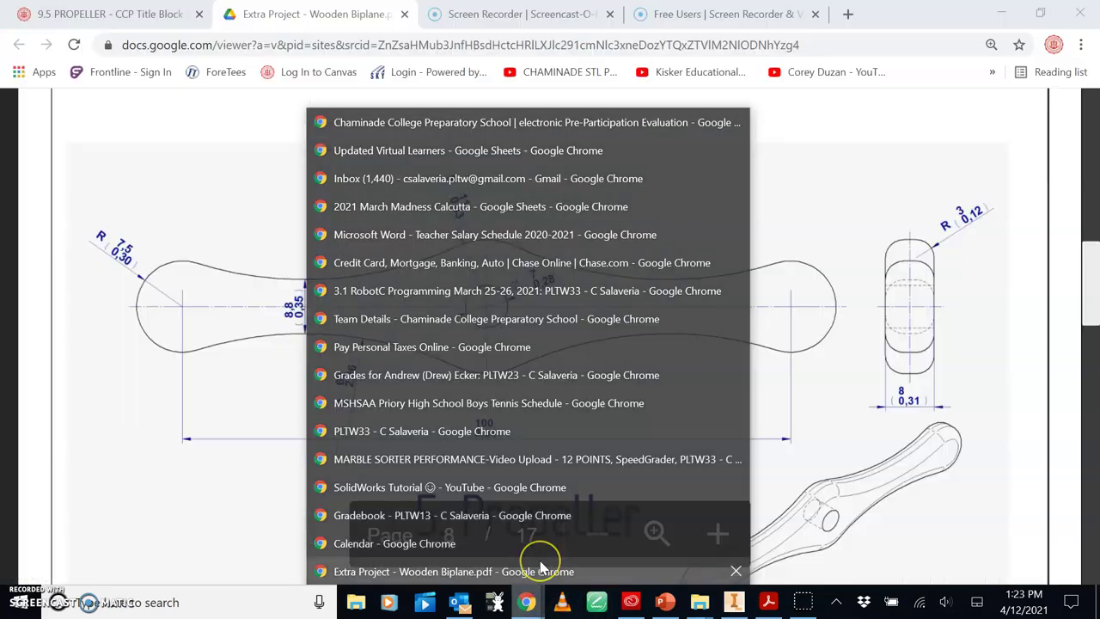
click(540, 568)
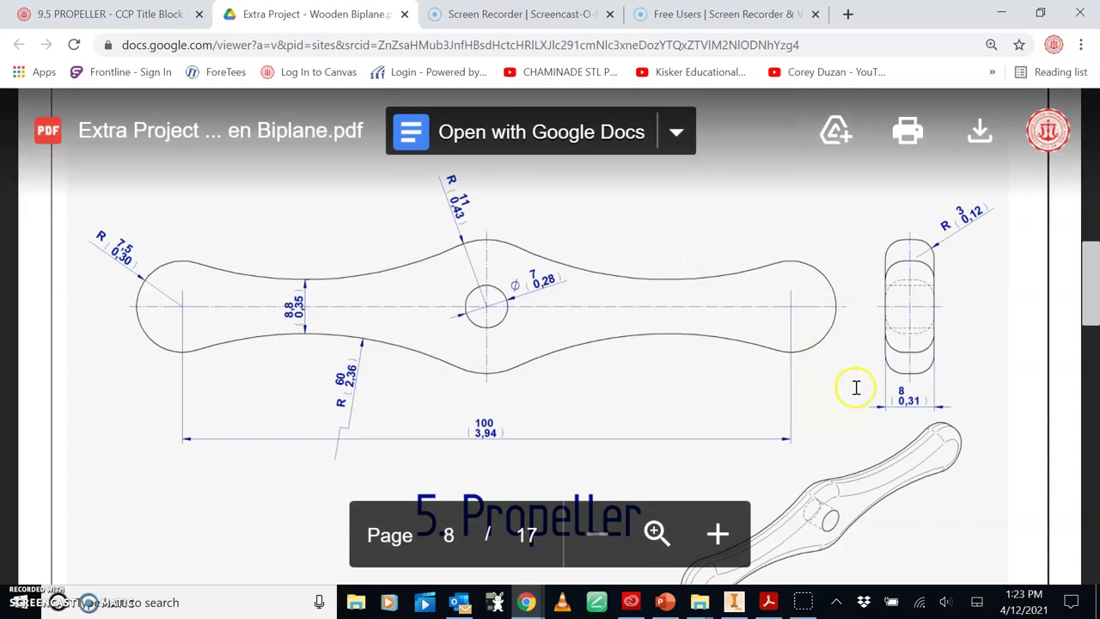
click(737, 600)
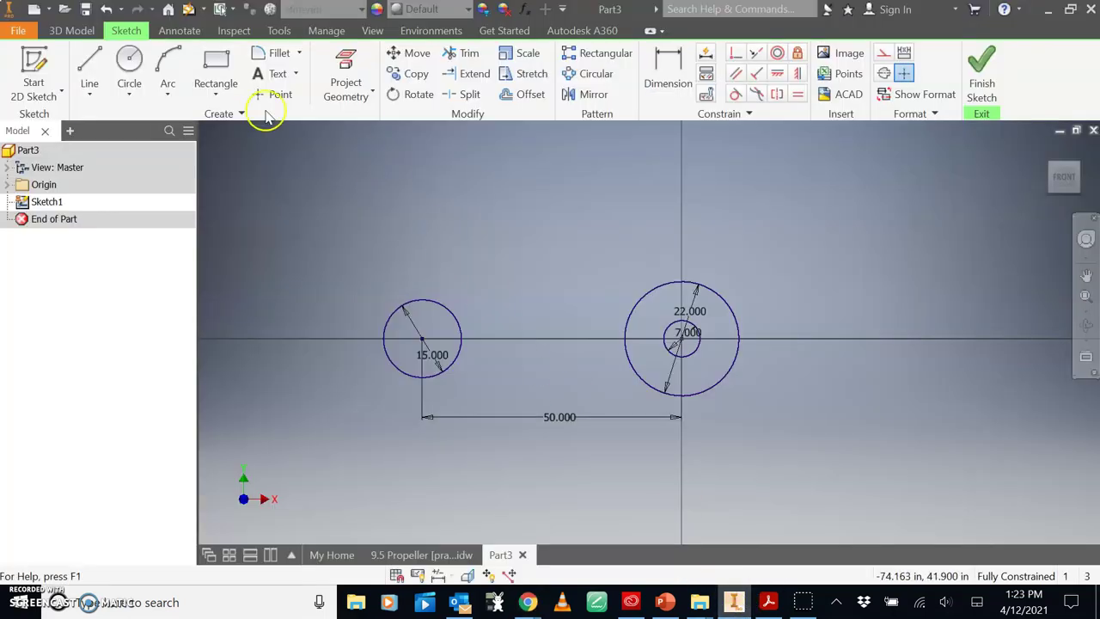
Draw three-point arcs above and below the axis between the circles, each with radius 60
click(166, 67)
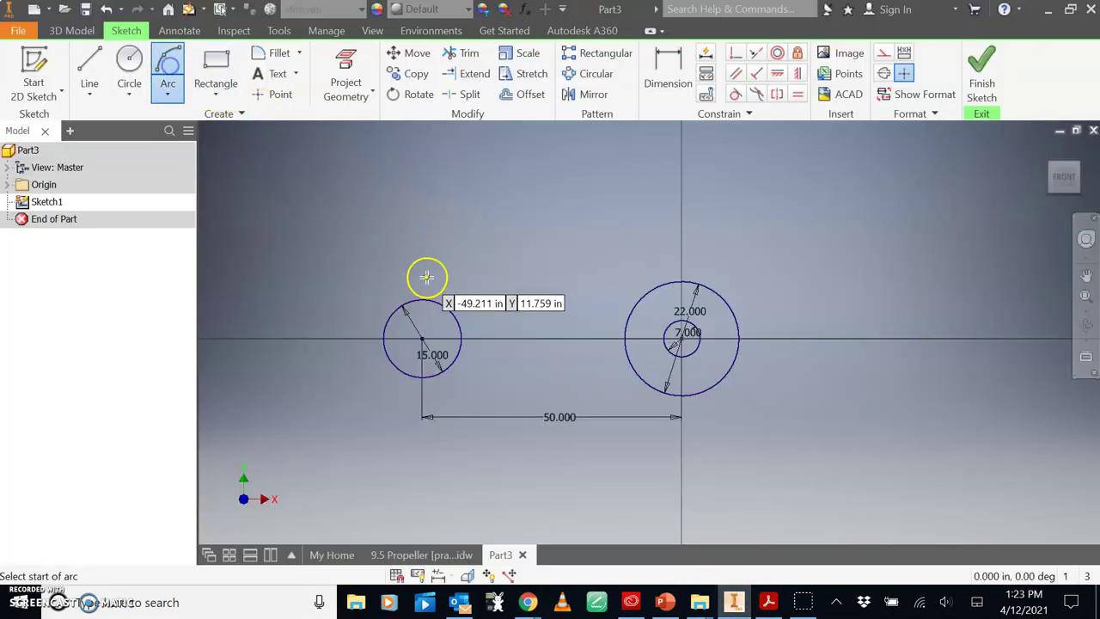
click(467, 298)
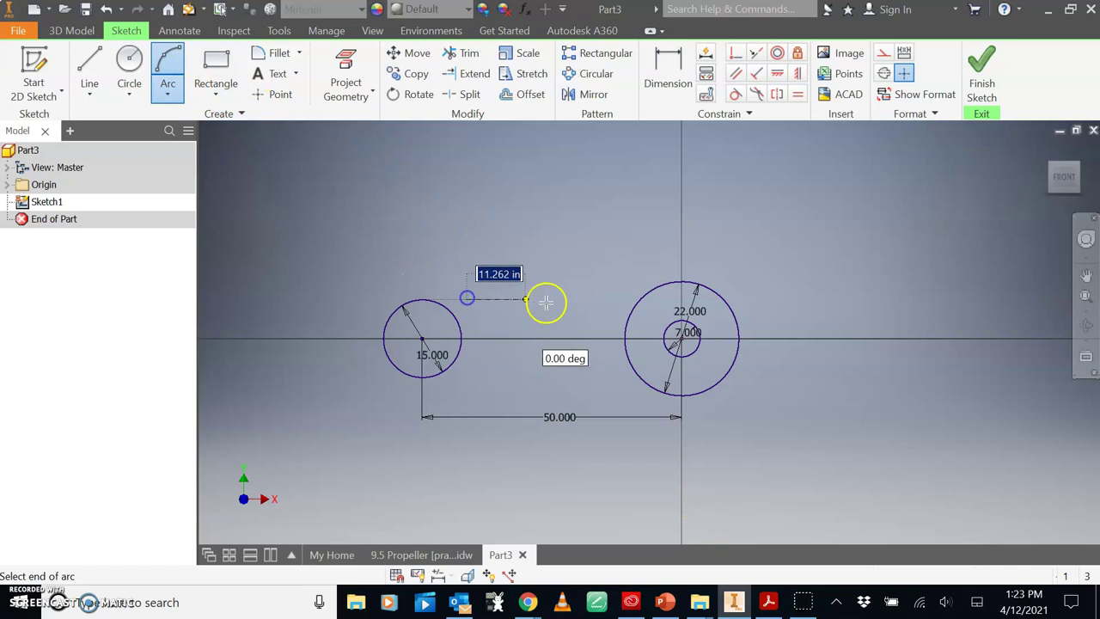
click(624, 297)
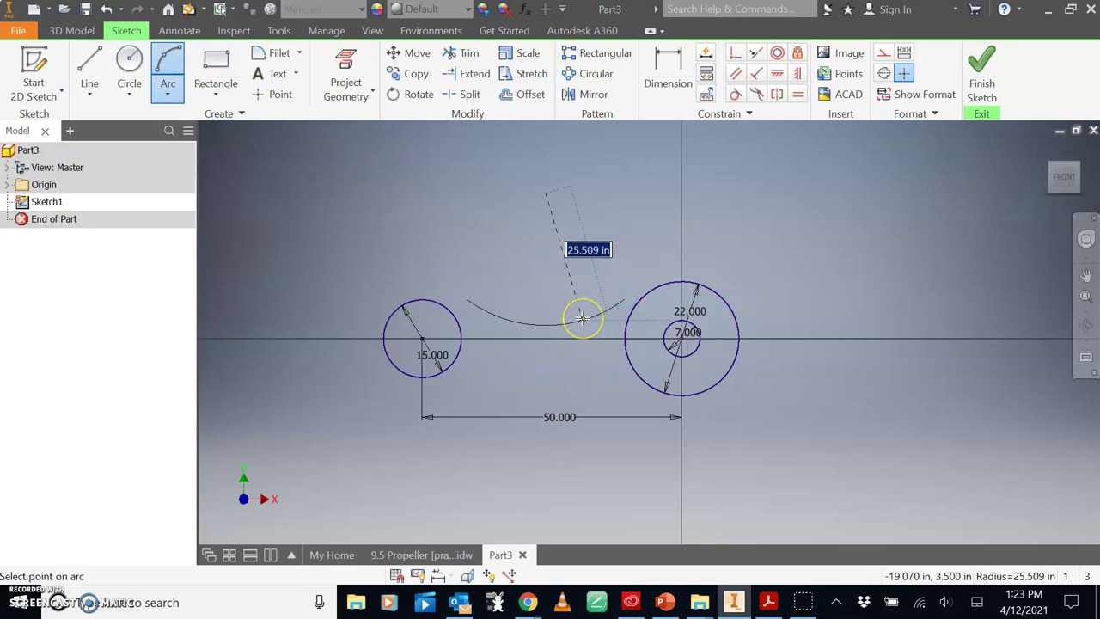
text(60)
key(Return)
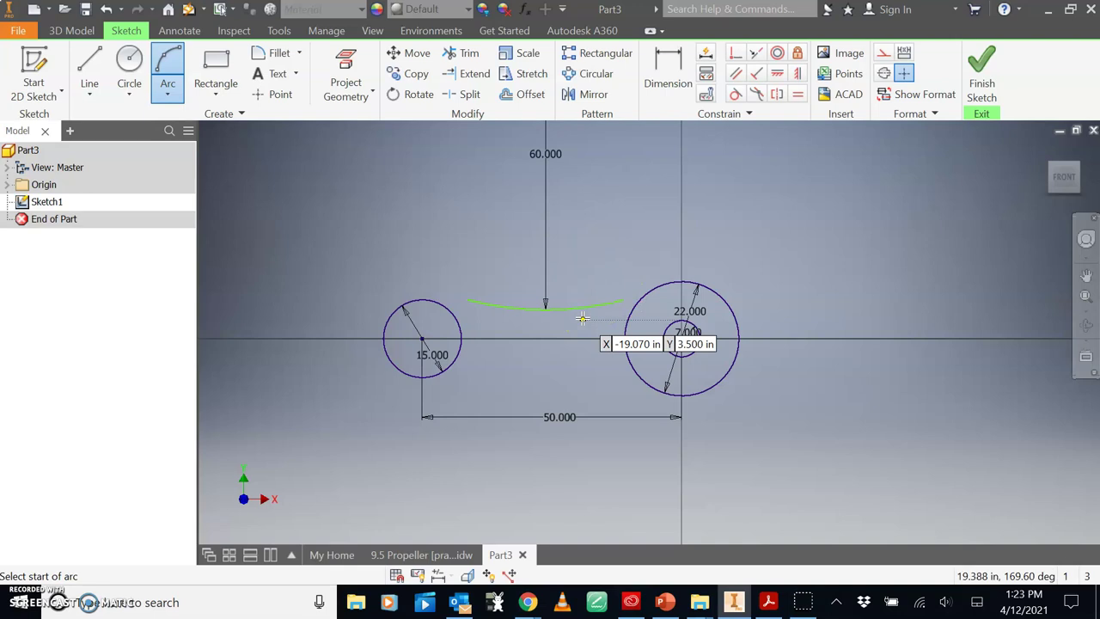
click(506, 382)
click(616, 383)
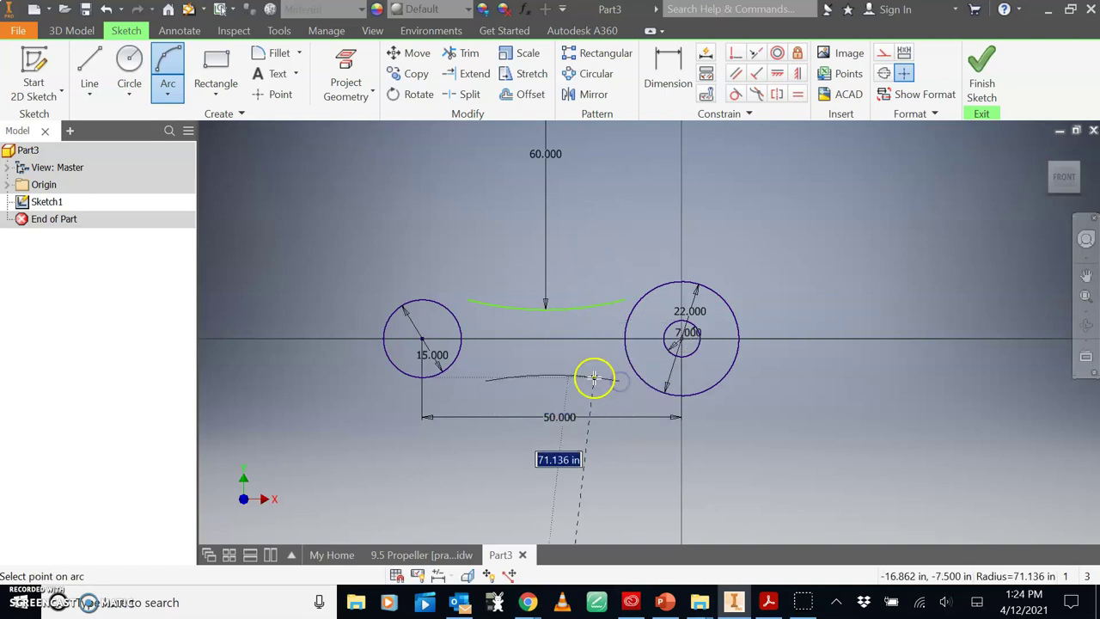
text(60)
key(Return)
key(Escape)
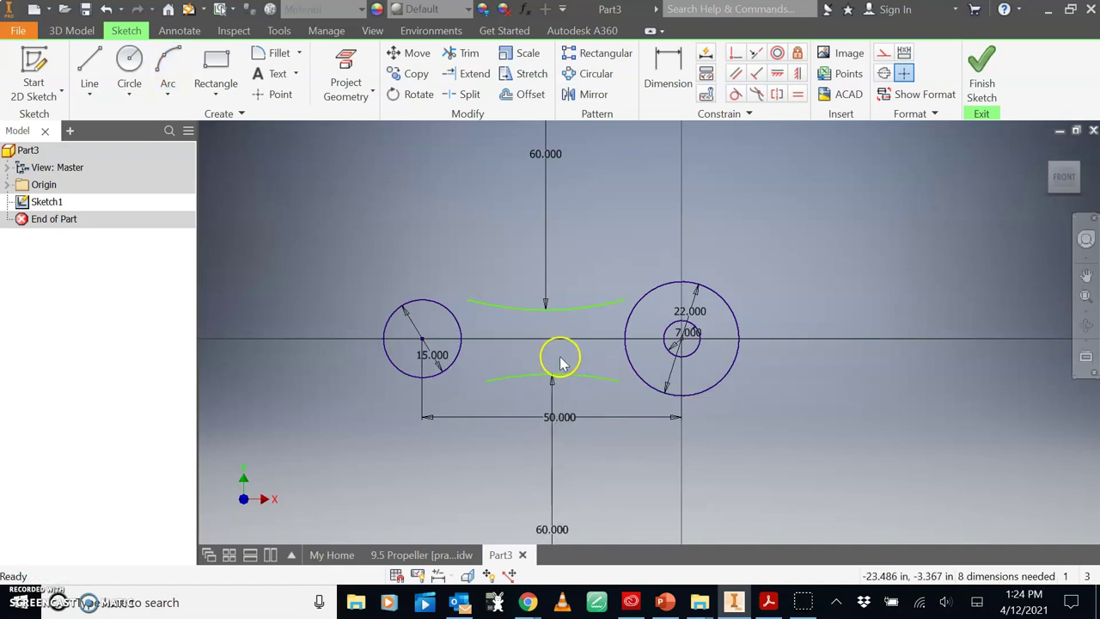
Make the upper and lower arcs tangent to both the 15 and 22 circles
click(736, 98)
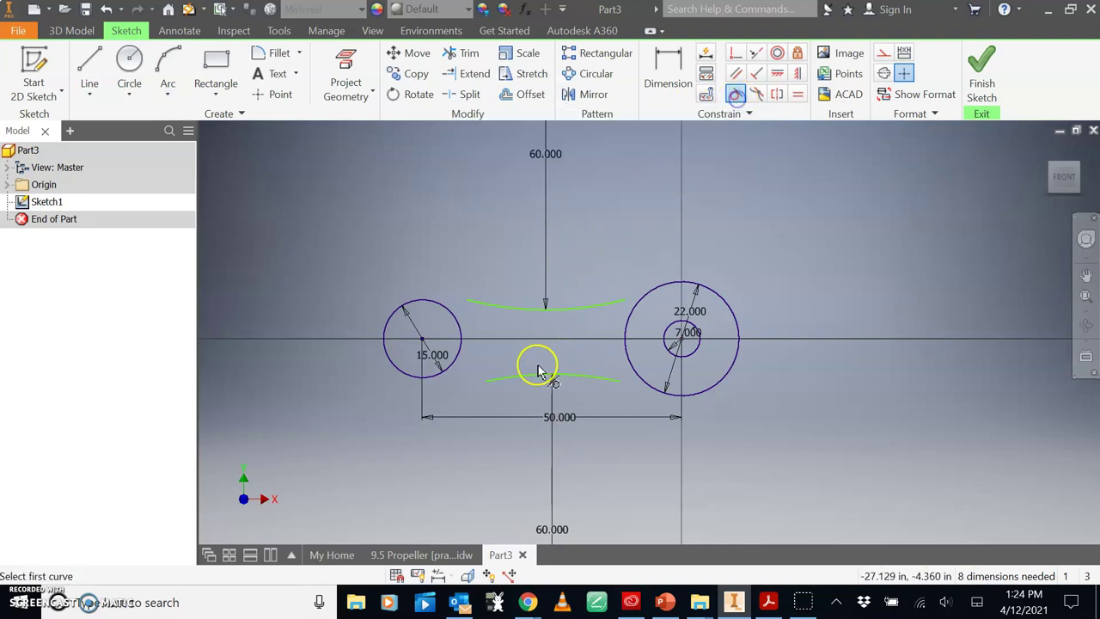
click(506, 377)
click(432, 375)
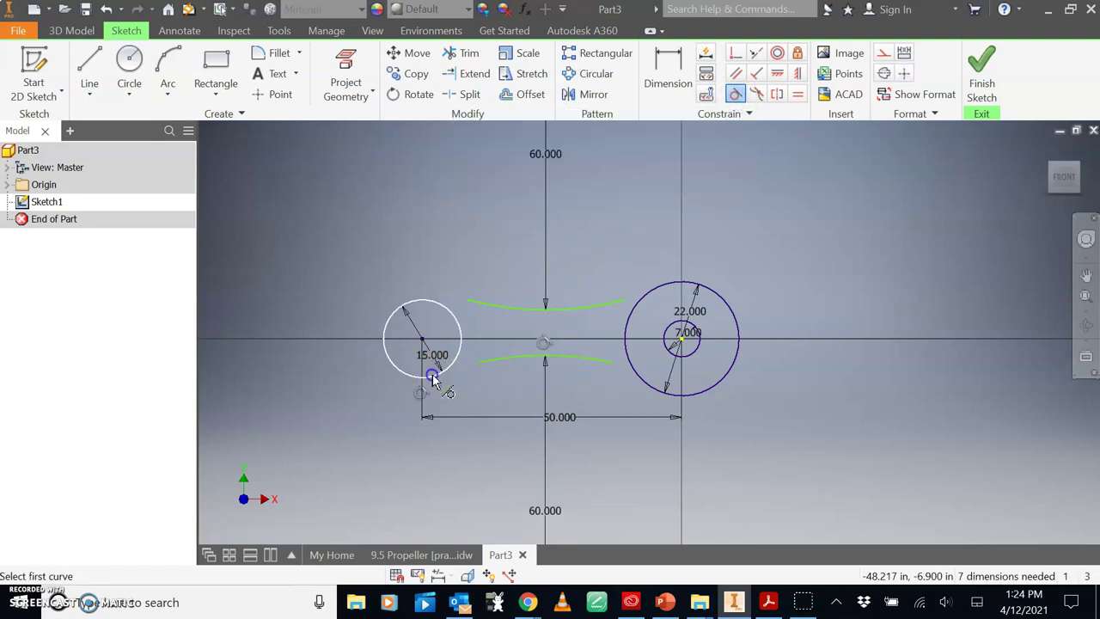
click(594, 362)
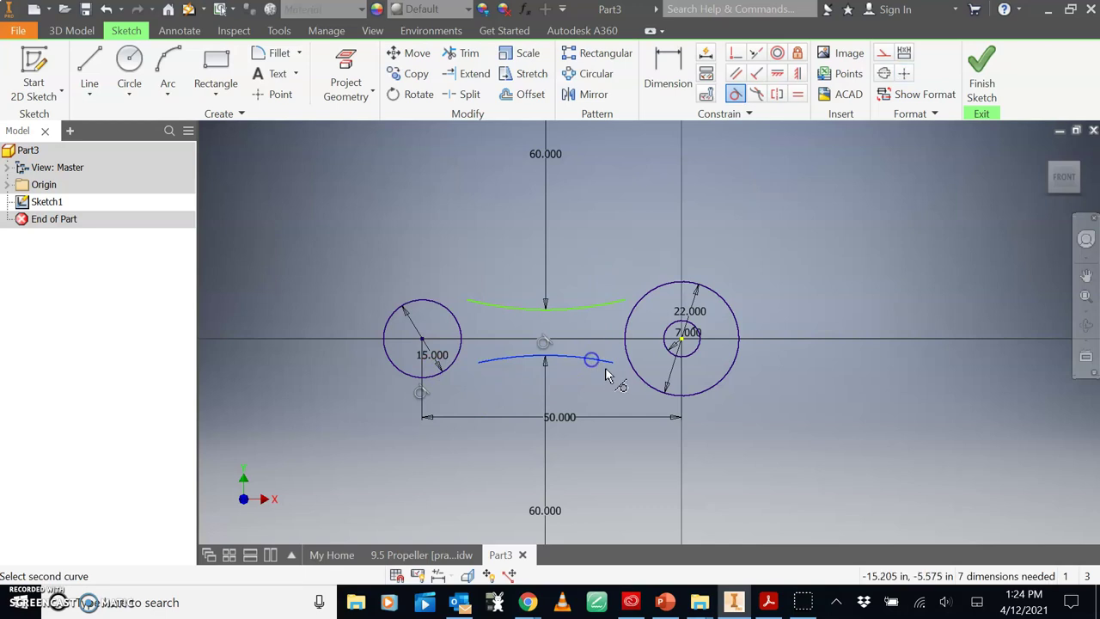
click(657, 397)
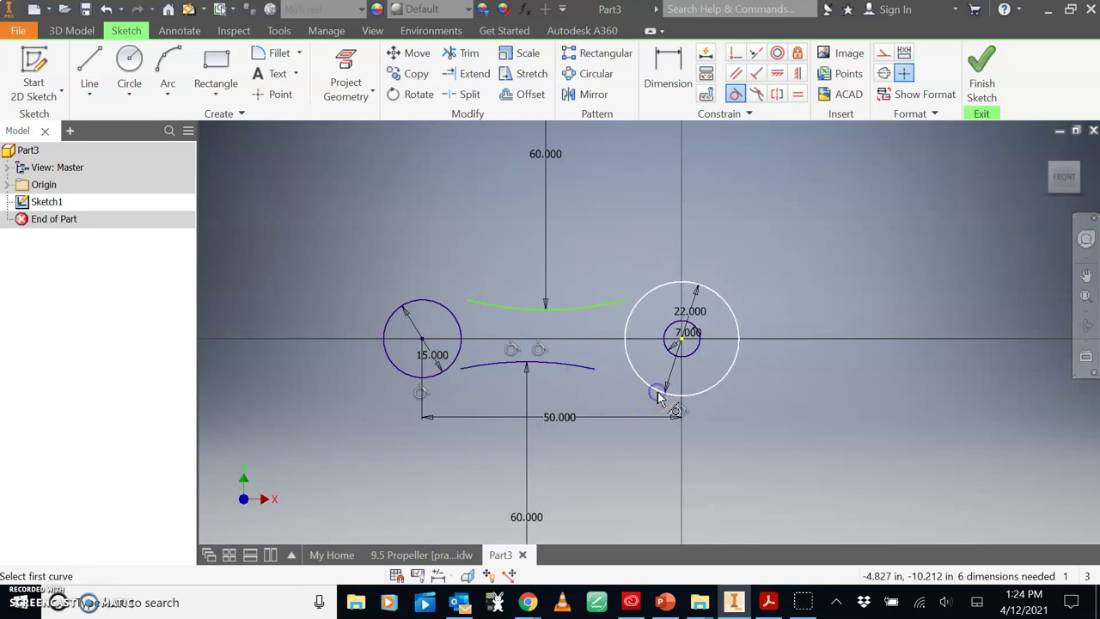
click(514, 313)
click(442, 312)
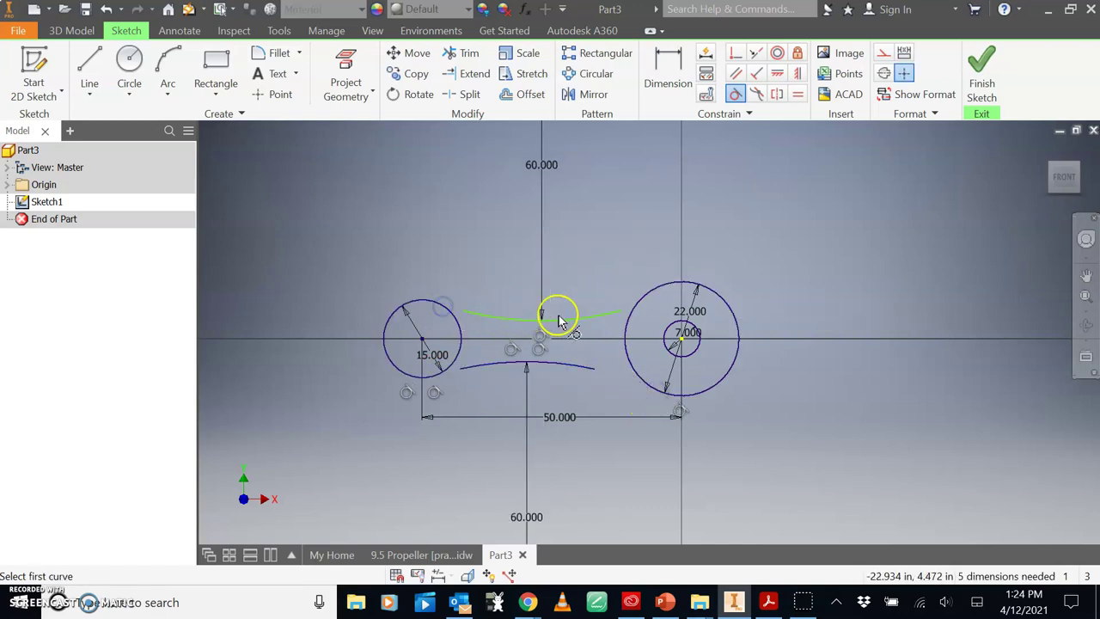
click(581, 323)
click(656, 287)
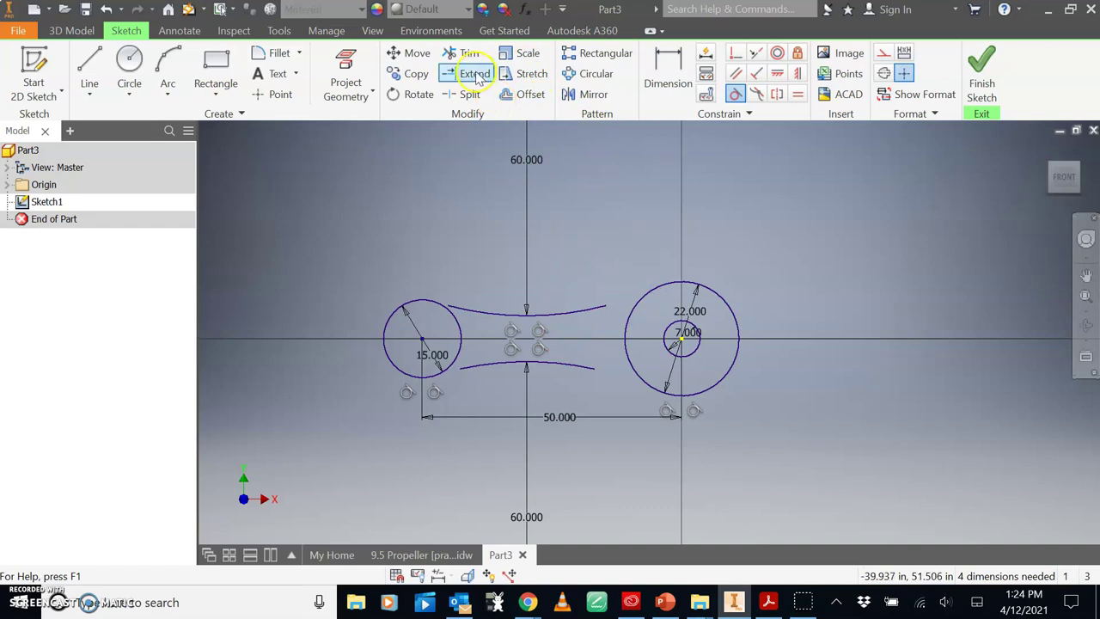
Extend the arc ends so they meet the left and right circles
click(474, 73)
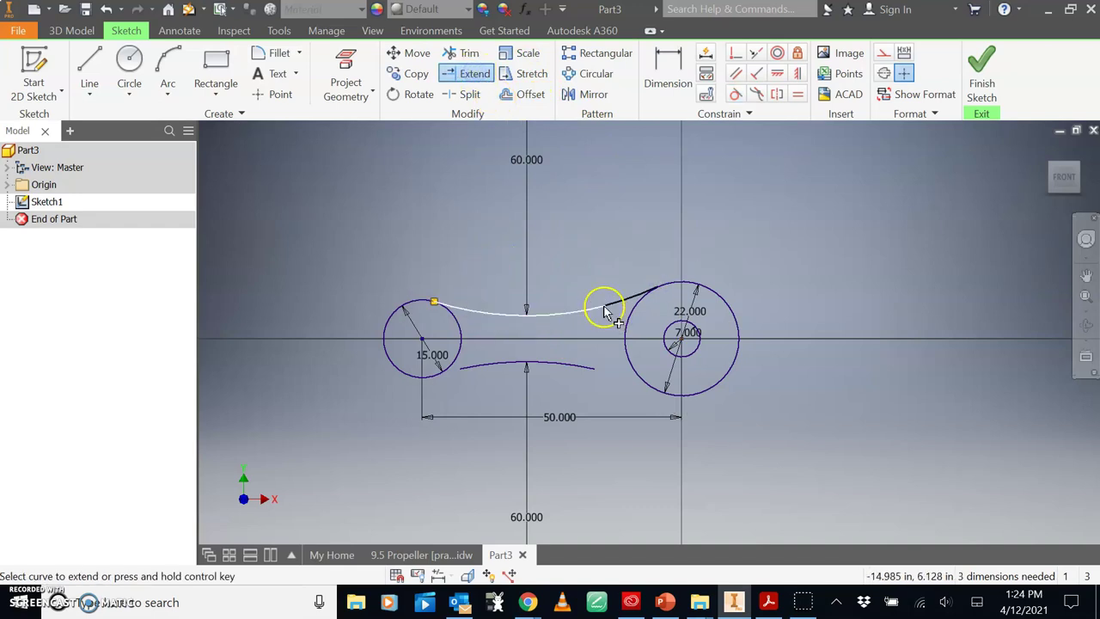
click(598, 308)
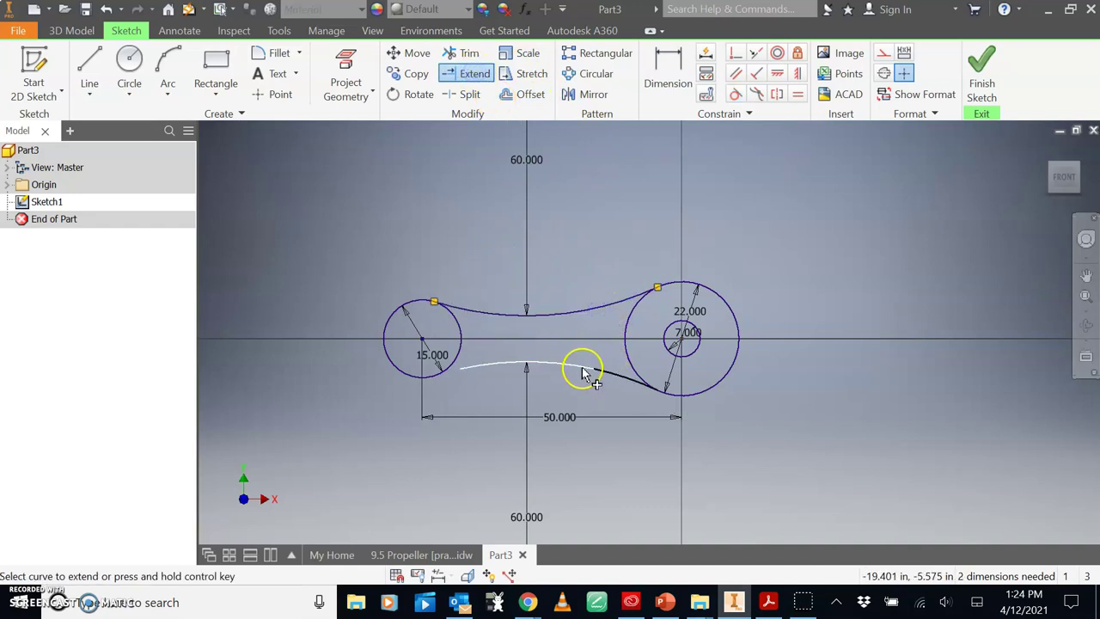
click(581, 369)
click(483, 369)
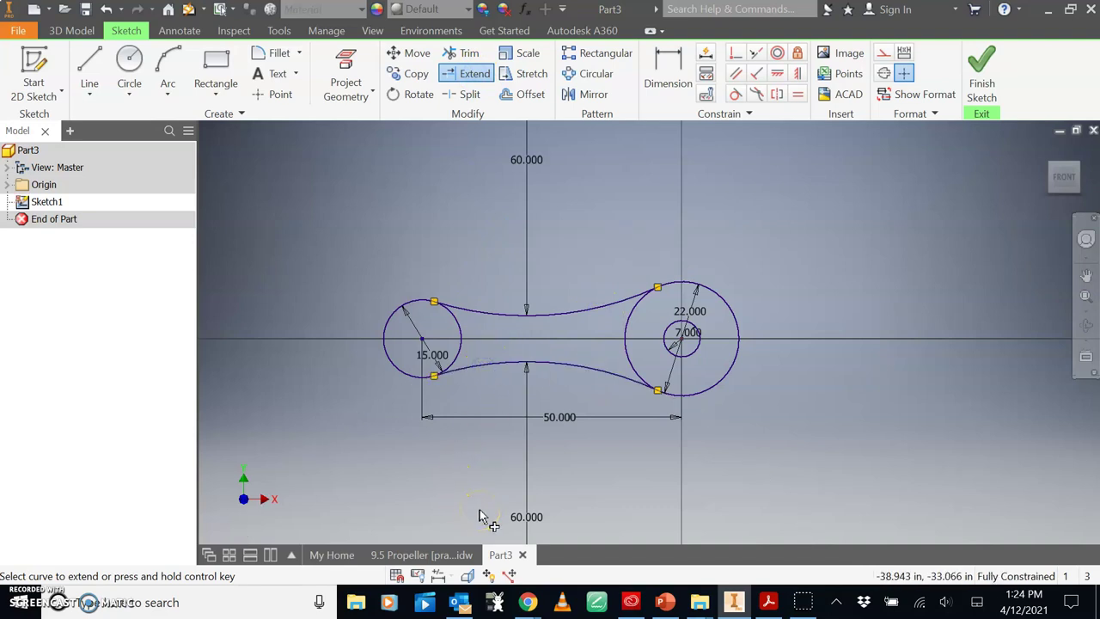
click(502, 484)
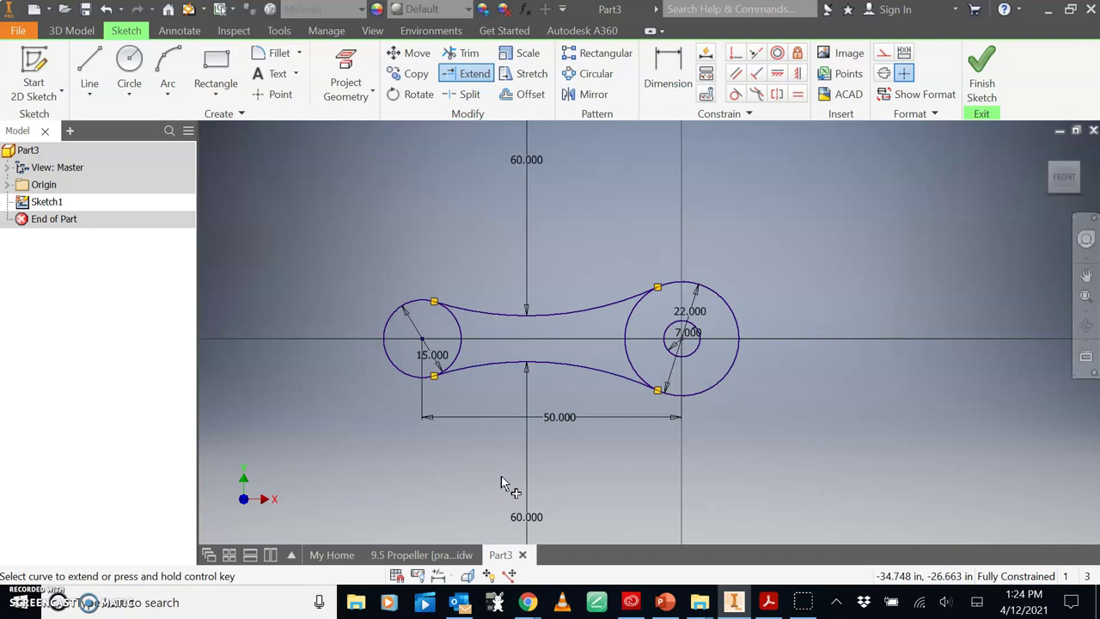
Finish the sketch and extrude the propeller profile at the default 1 in distance
click(980, 76)
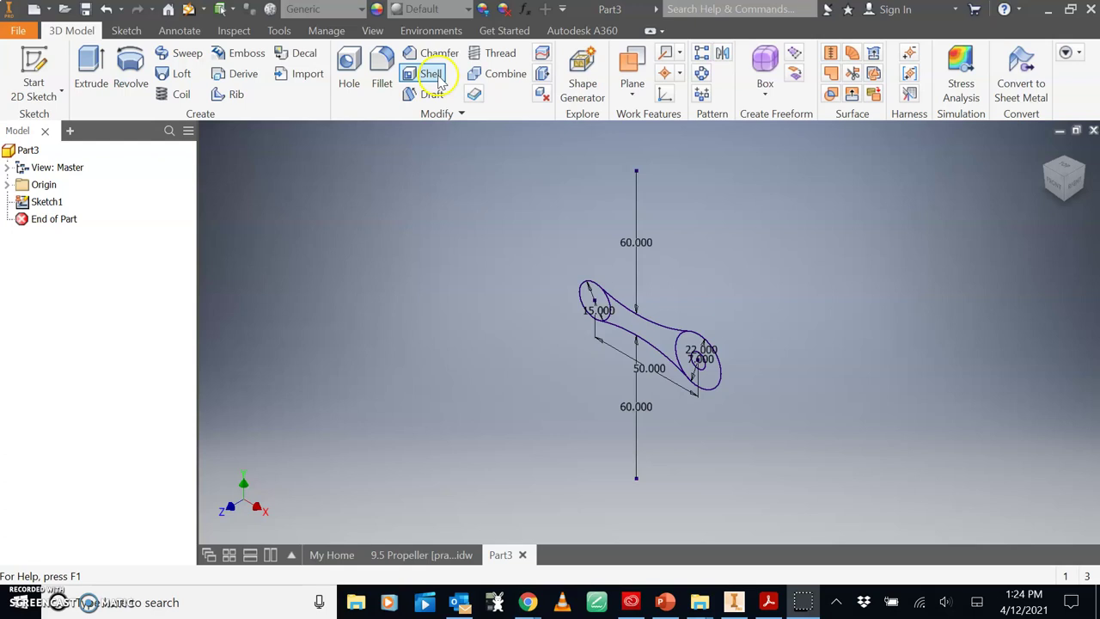
click(107, 71)
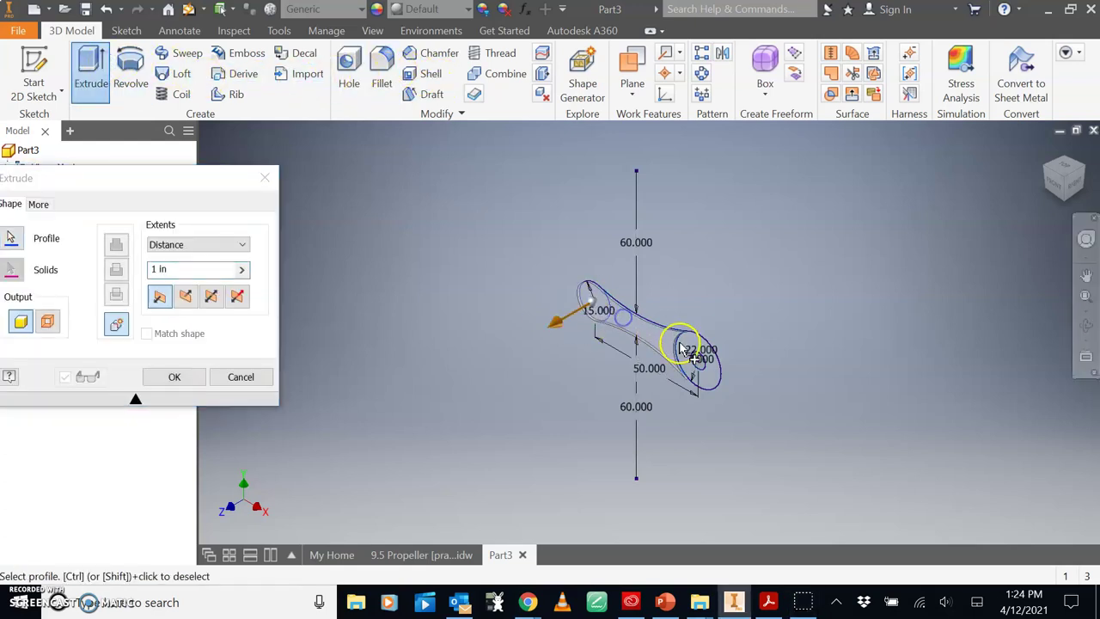
click(679, 348)
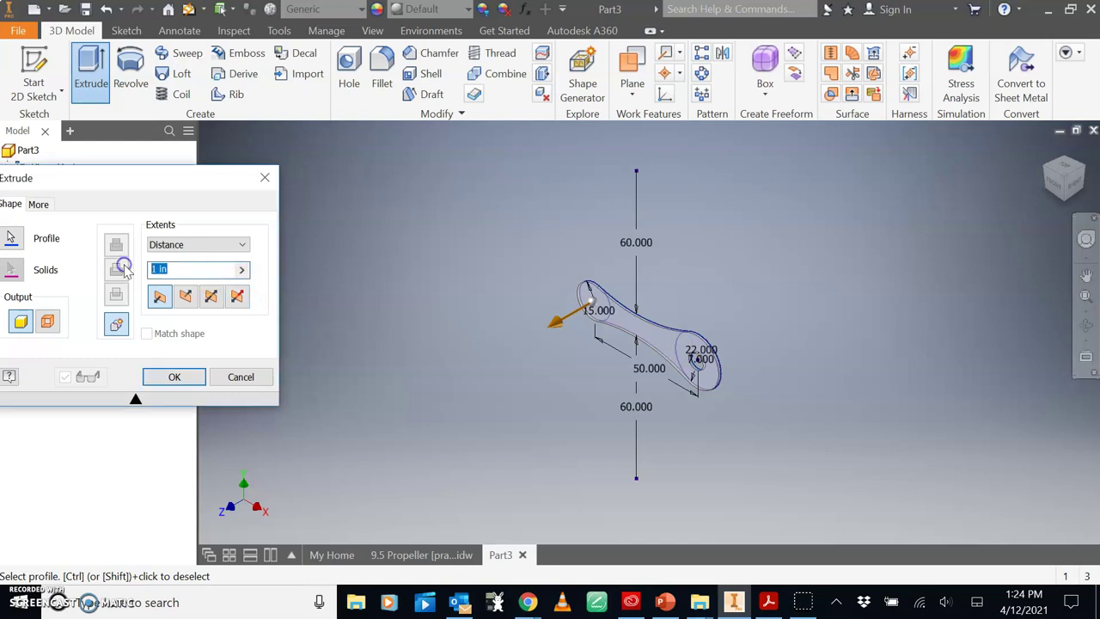
key(Return)
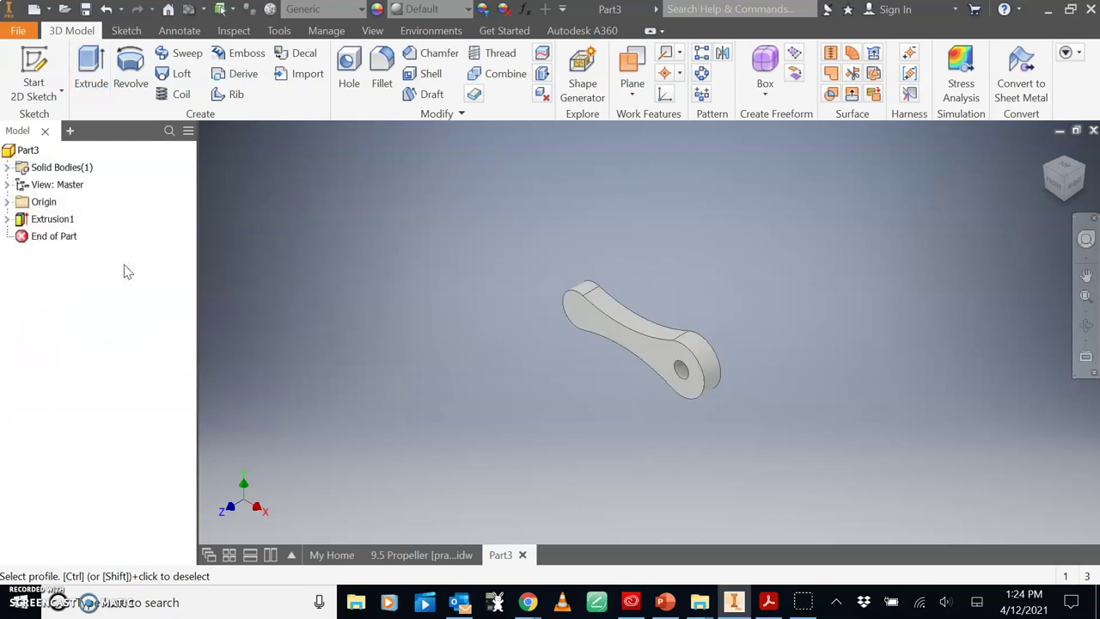
Save the part as 9.5 Propeller [your name].ipt, replacing [practice] in the existing name
click(85, 10)
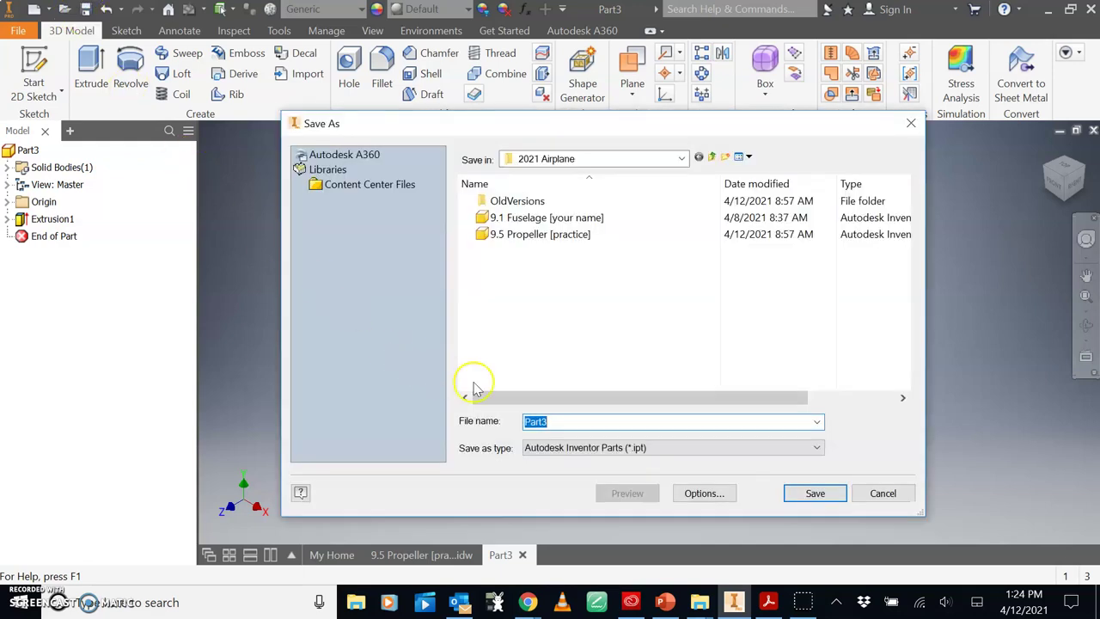
click(516, 234)
double_click(594, 421)
text([your name)
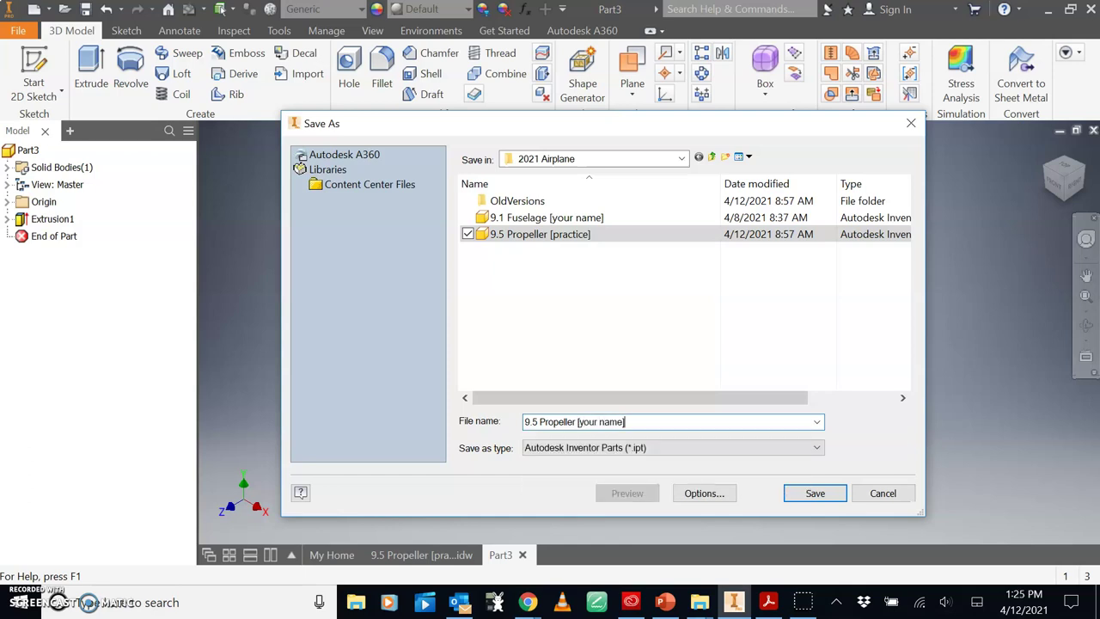
key(Return)
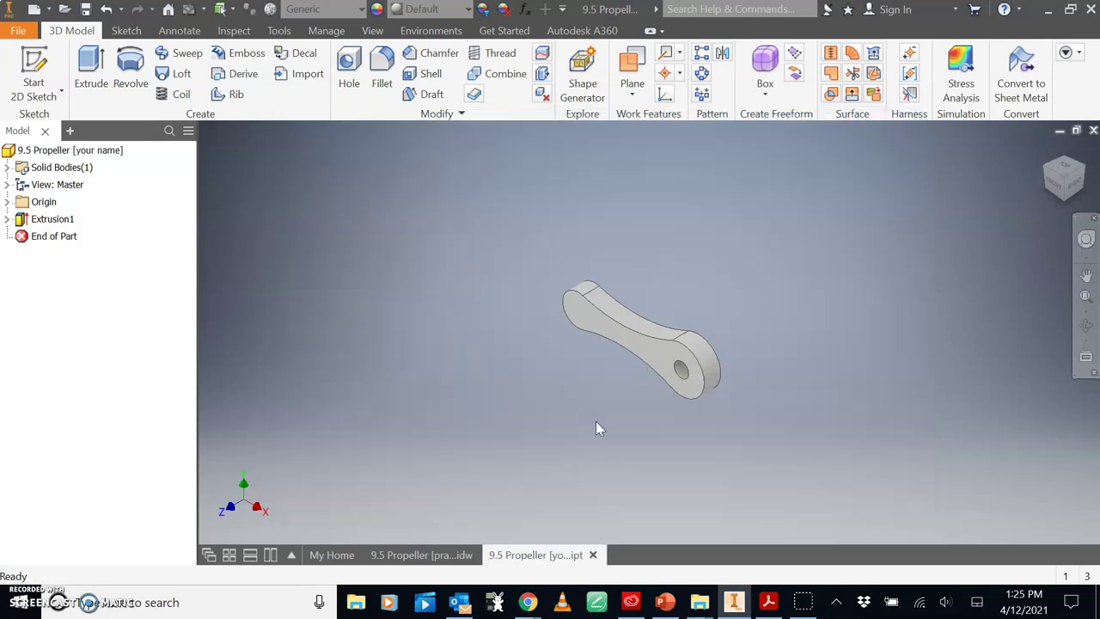
Apply the Magenta appearance to the propeller and expand the Origin folder in the browser
click(425, 11)
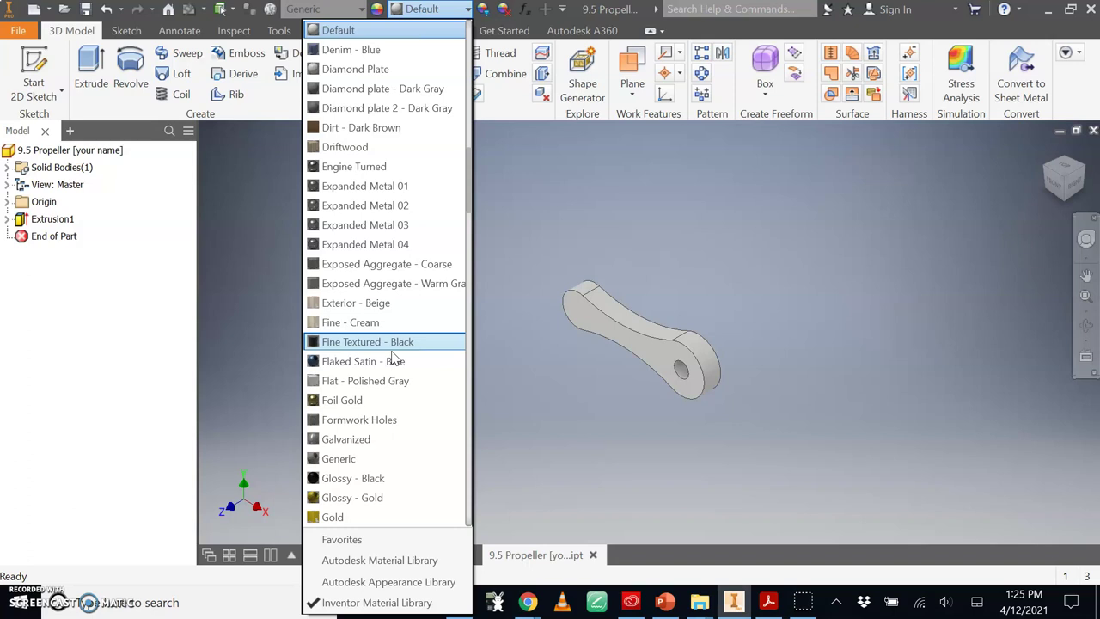
scroll(393, 359, down, 7)
key(g)
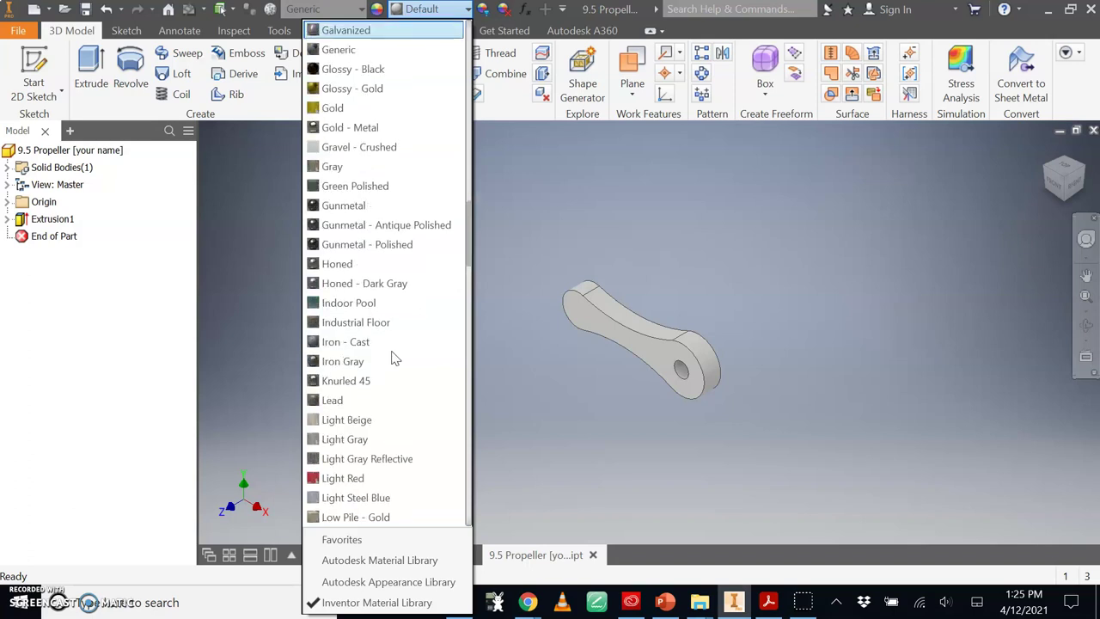
key(e)
key(Return)
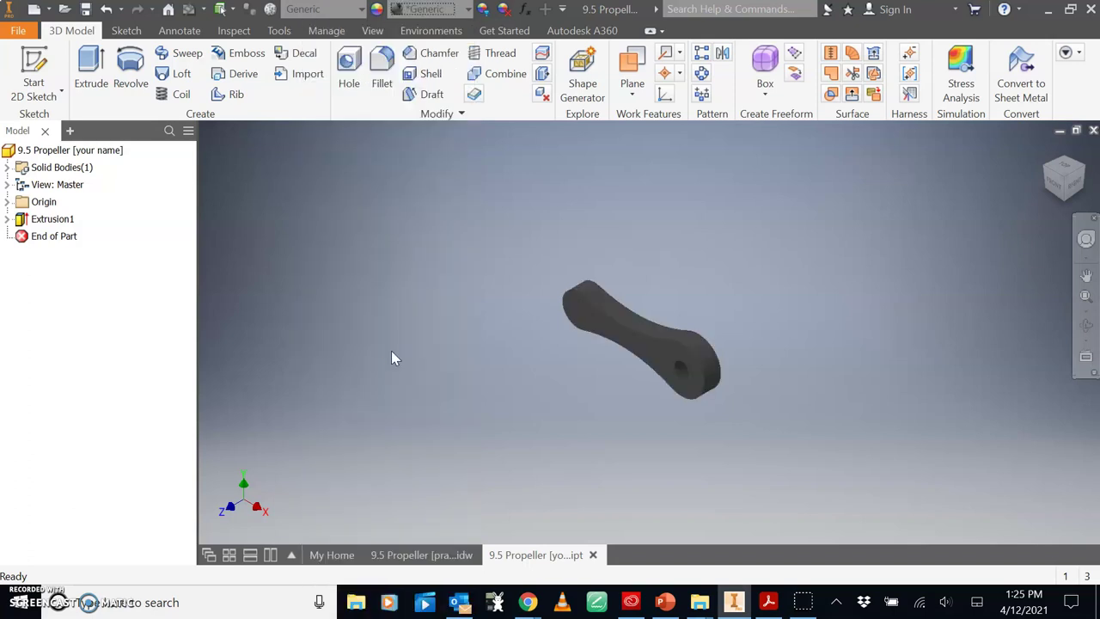
click(421, 9)
key(Down)
key(Down)
key(Down)
key(Return)
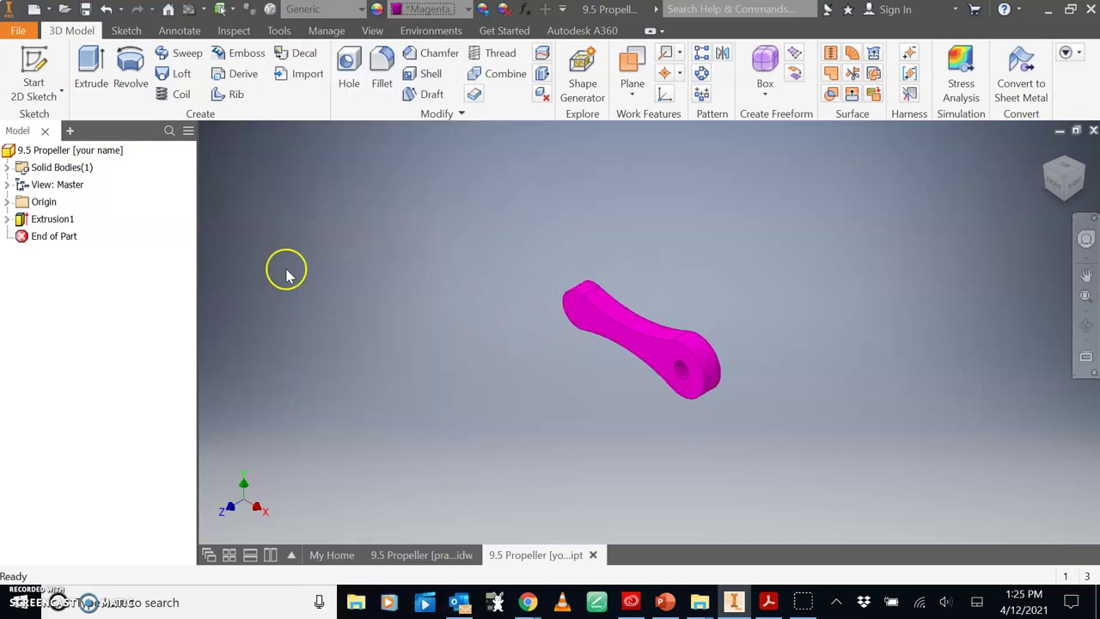
click(7, 201)
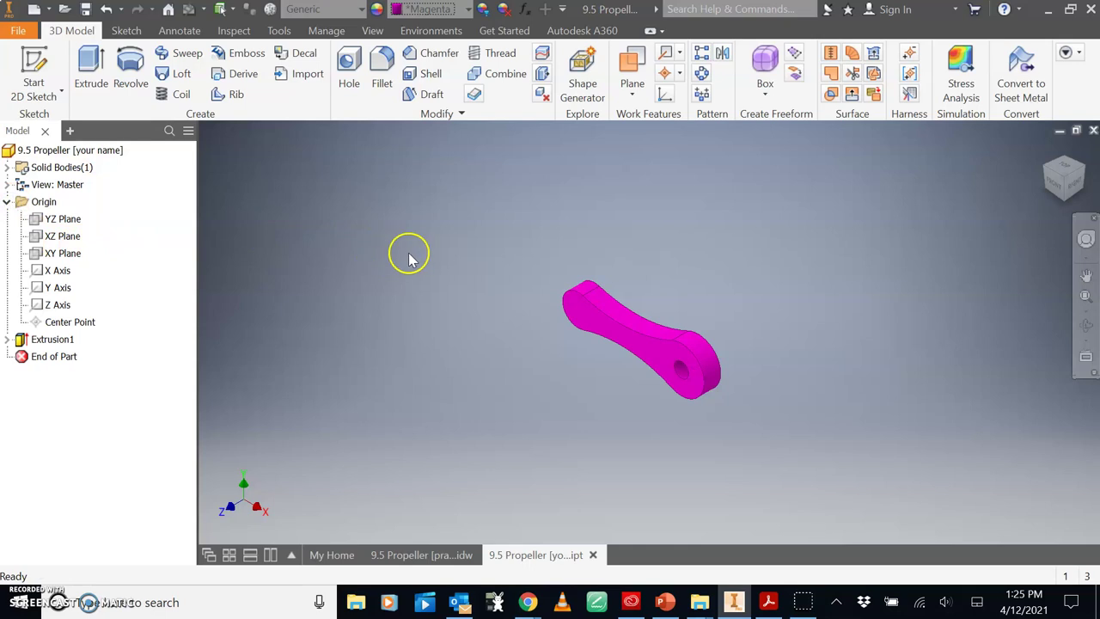
Create Work Plane1 offset 0 from the YZ Plane at the hub
click(632, 96)
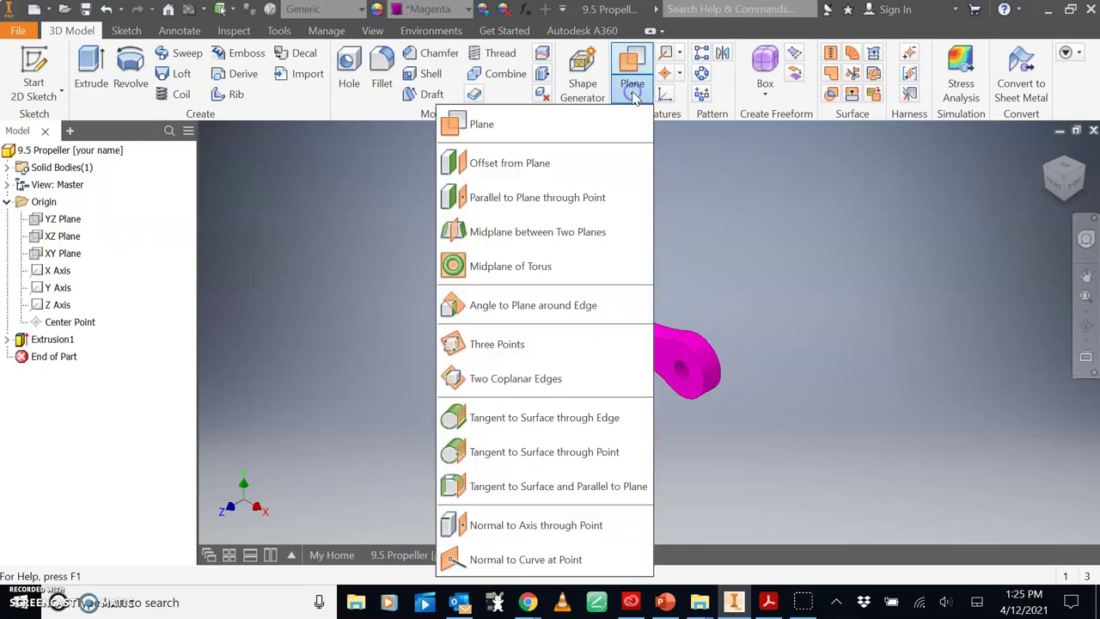
click(582, 168)
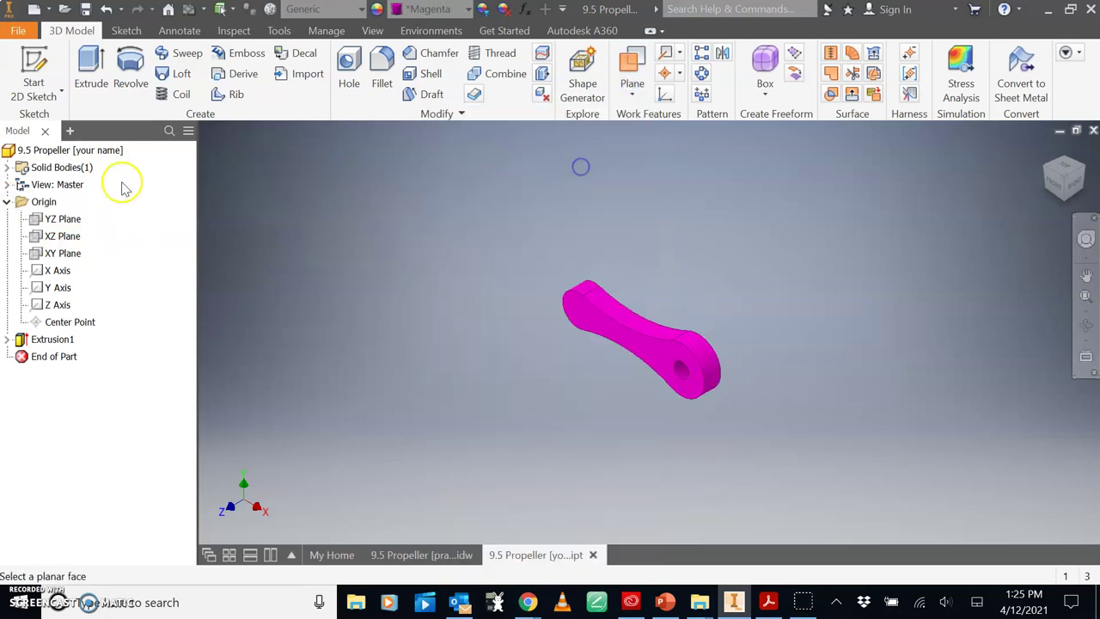
click(36, 221)
key(Return)
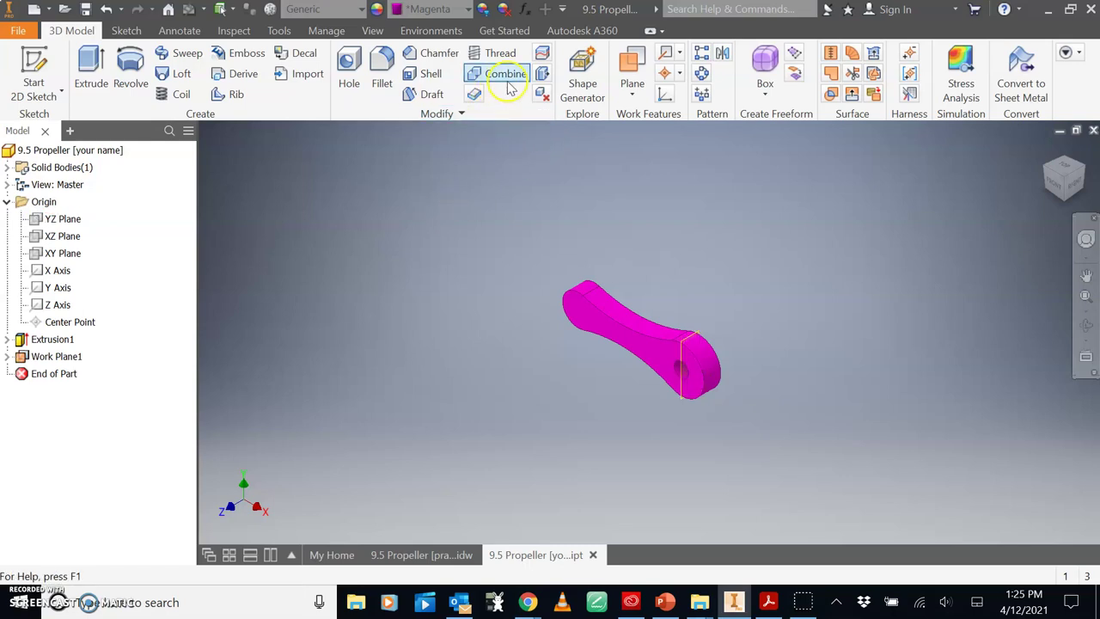
Mirror Extrusion1 about Work Plane1 and check the full propeller in front and home views
click(724, 56)
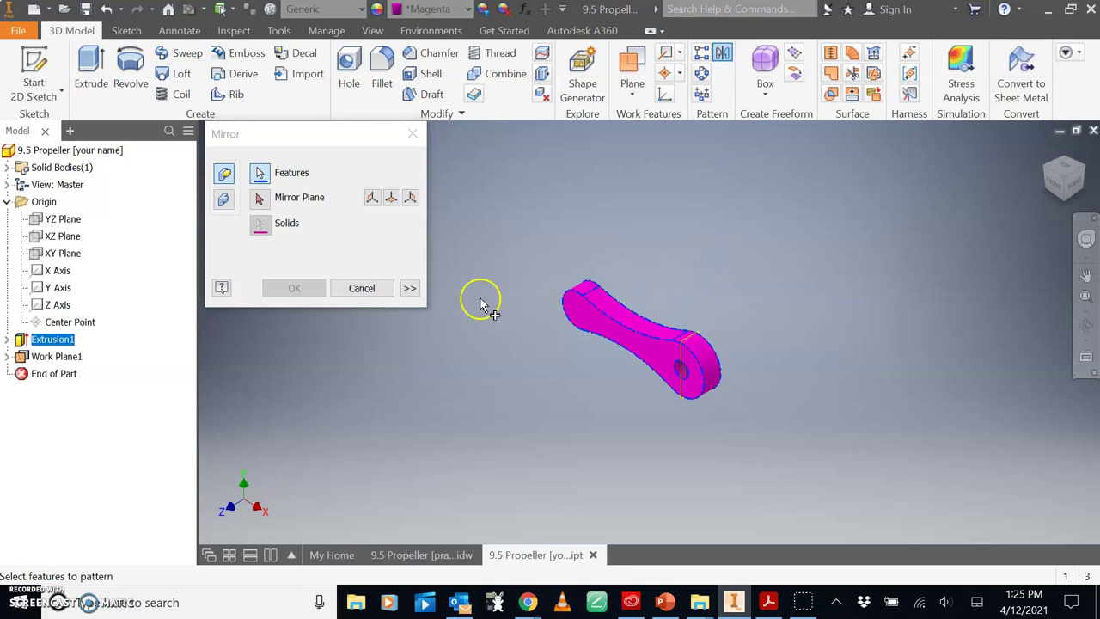
click(260, 198)
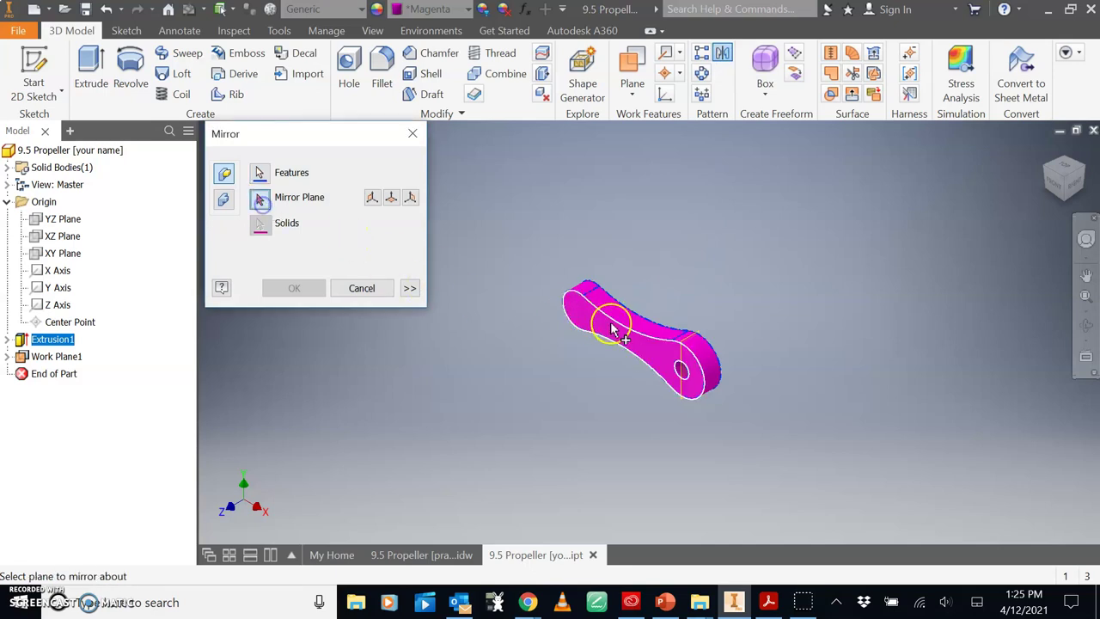
click(695, 341)
click(293, 290)
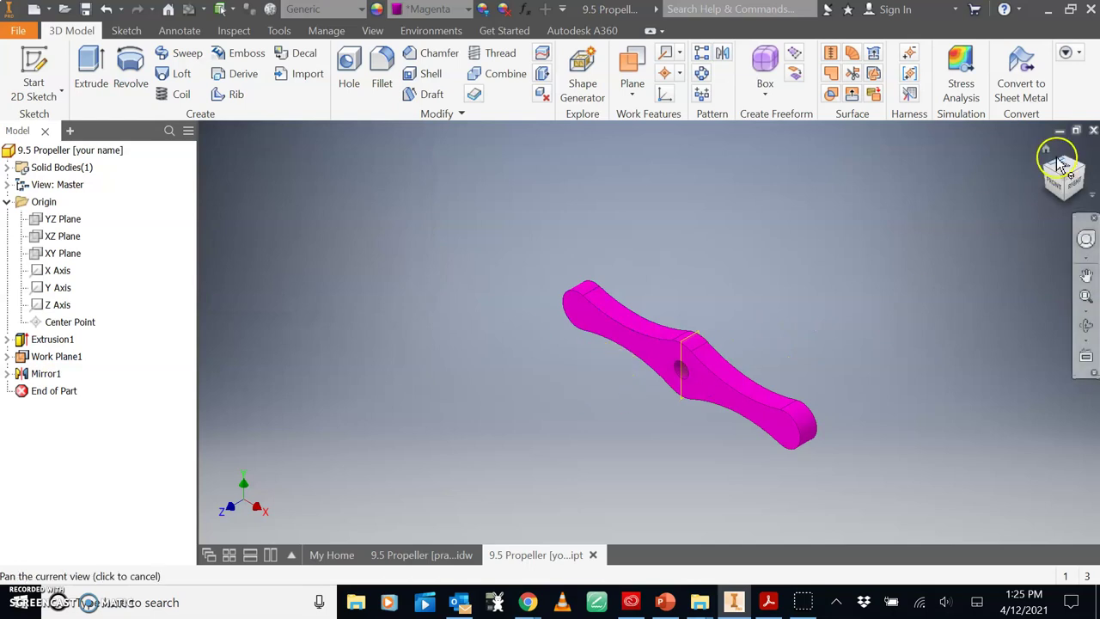
click(1059, 191)
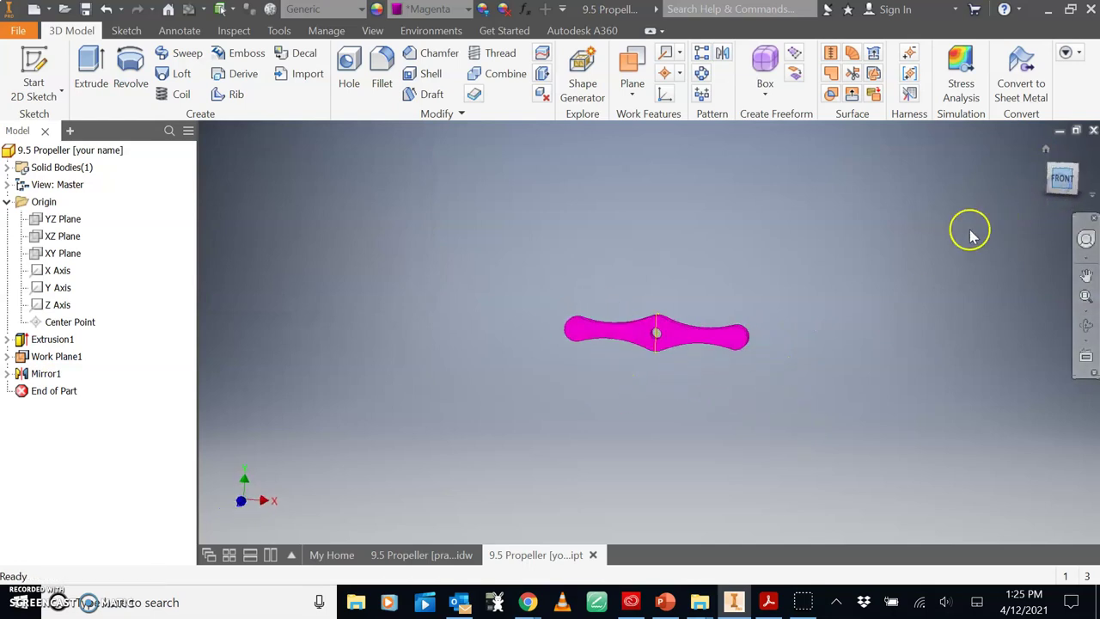
click(1049, 152)
scroll(572, 410, up, 3)
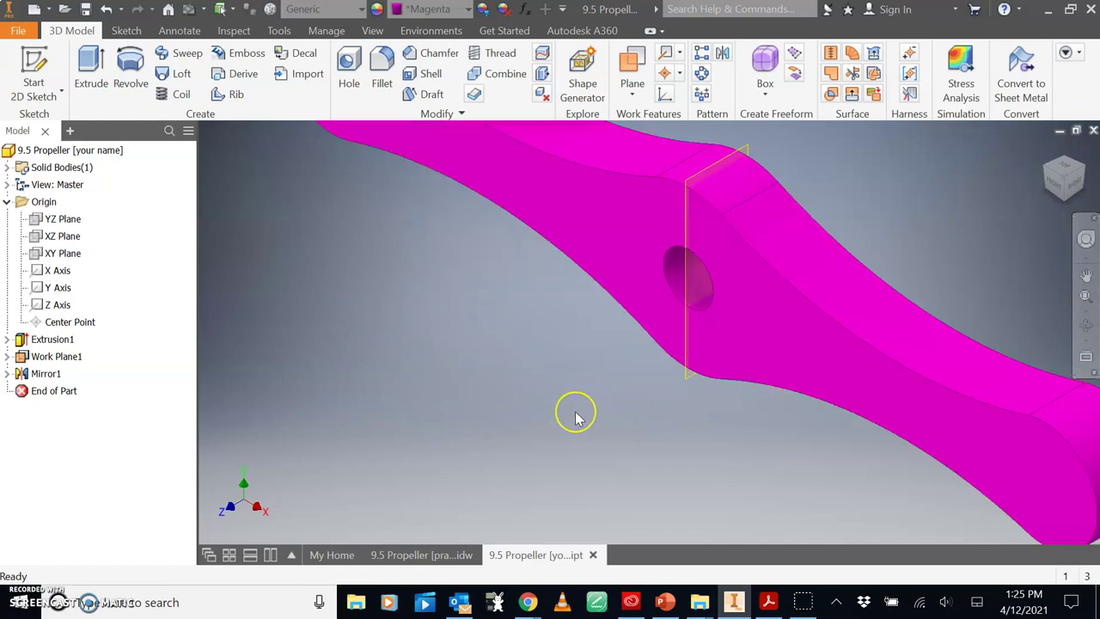
scroll(575, 417, down, 3)
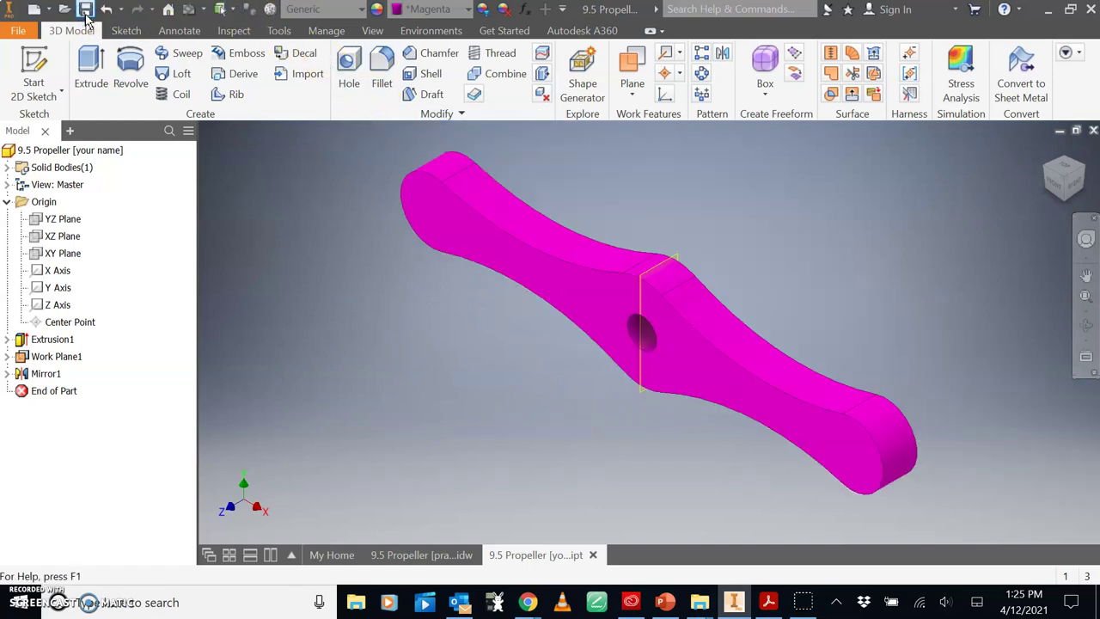
Bring up the Extra Project - Wooden Biplane.pdf propeller reference drawing in Chrome
click(533, 605)
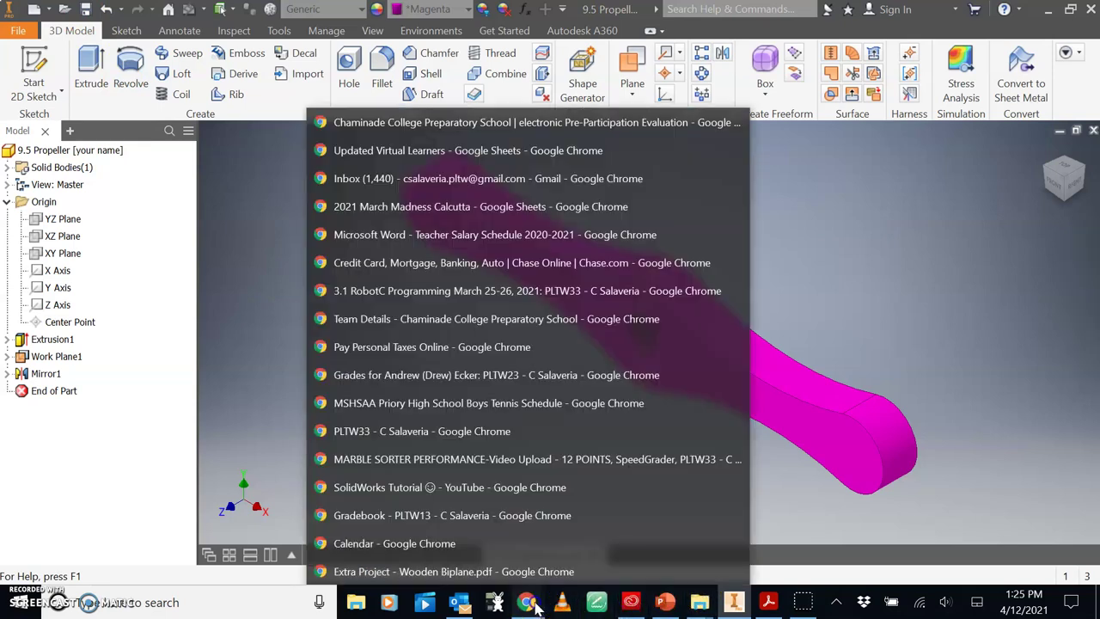
click(527, 574)
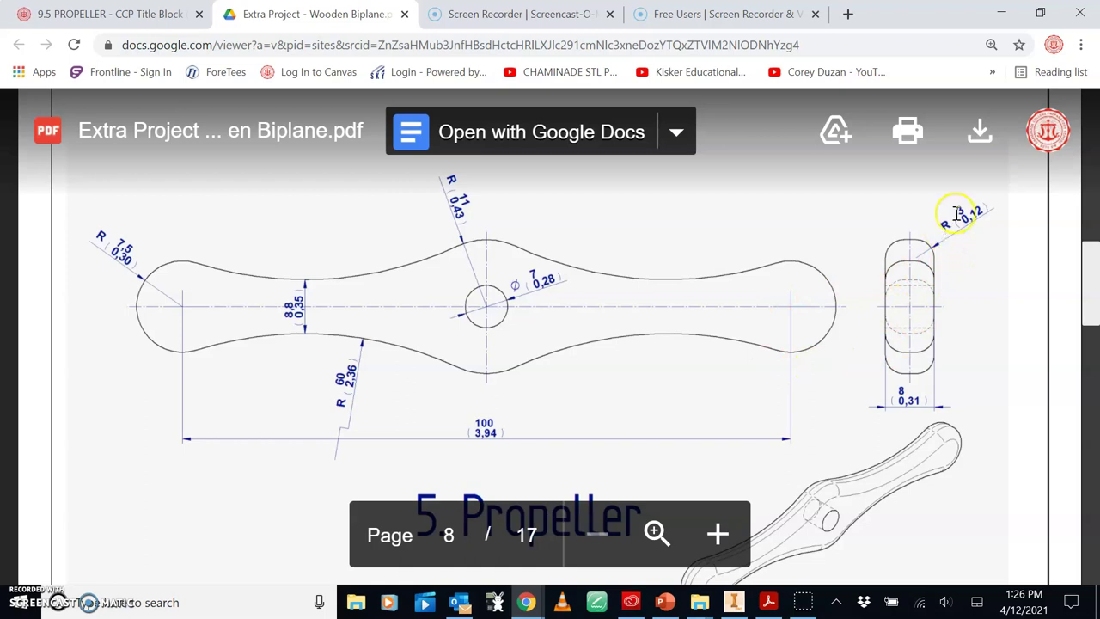
Back in Inventor, fillet the propeller's top and bottom edge loops at radius 3
click(734, 601)
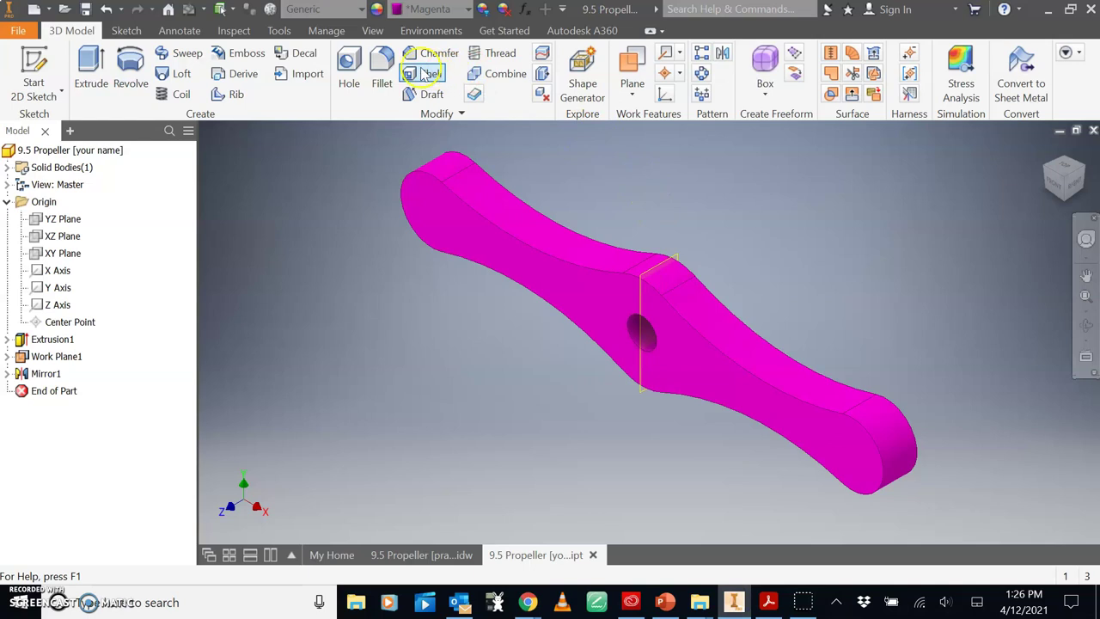
click(381, 69)
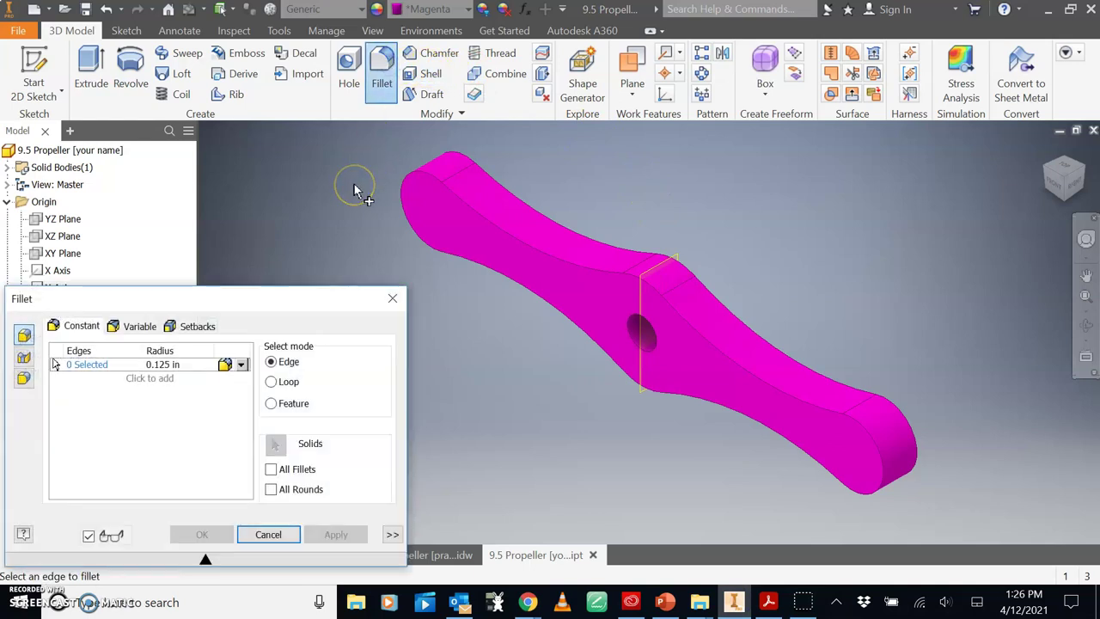
click(168, 364)
text(3)
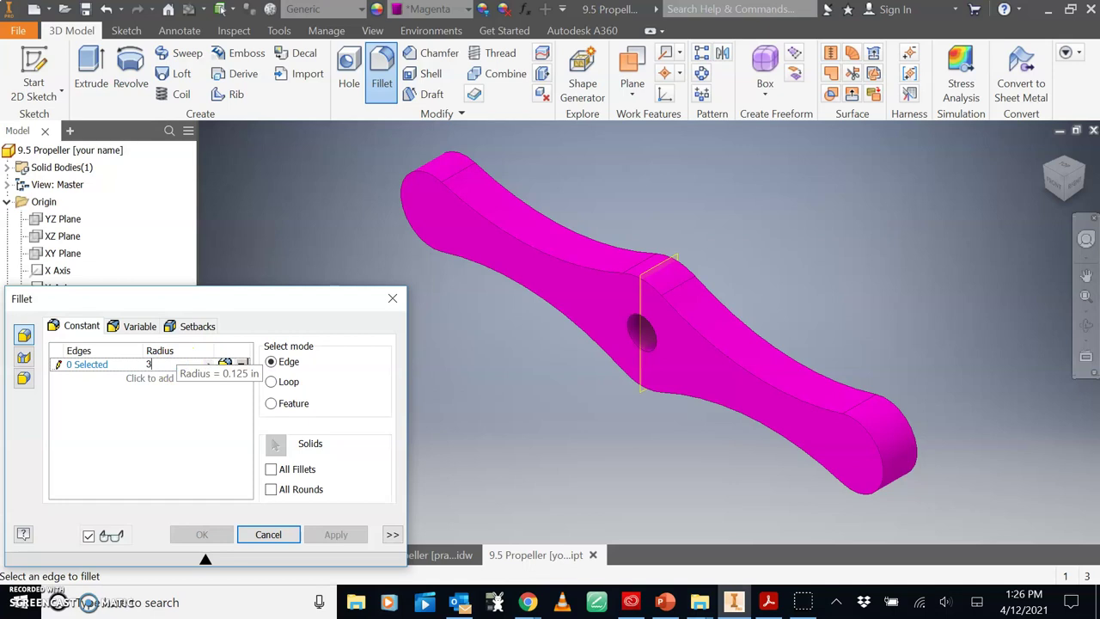
click(498, 230)
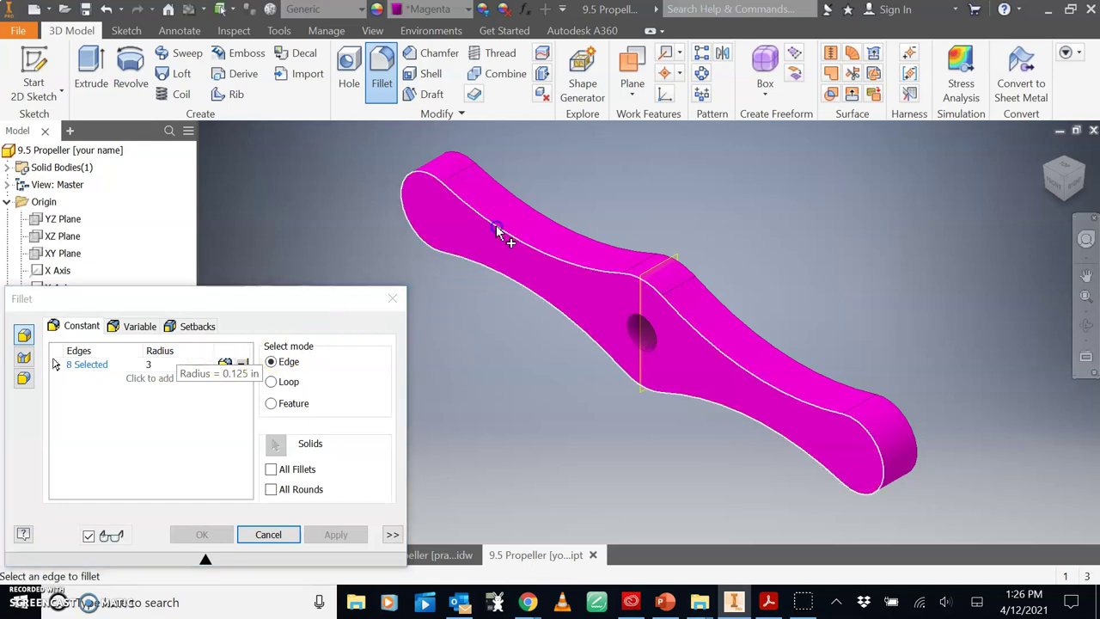
click(700, 280)
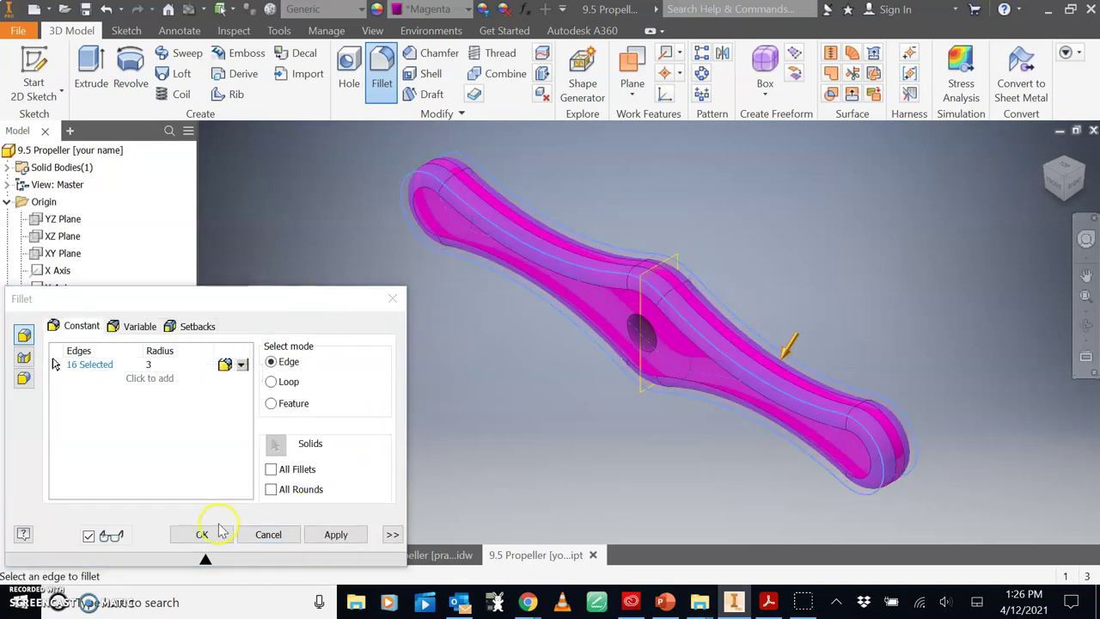
click(203, 533)
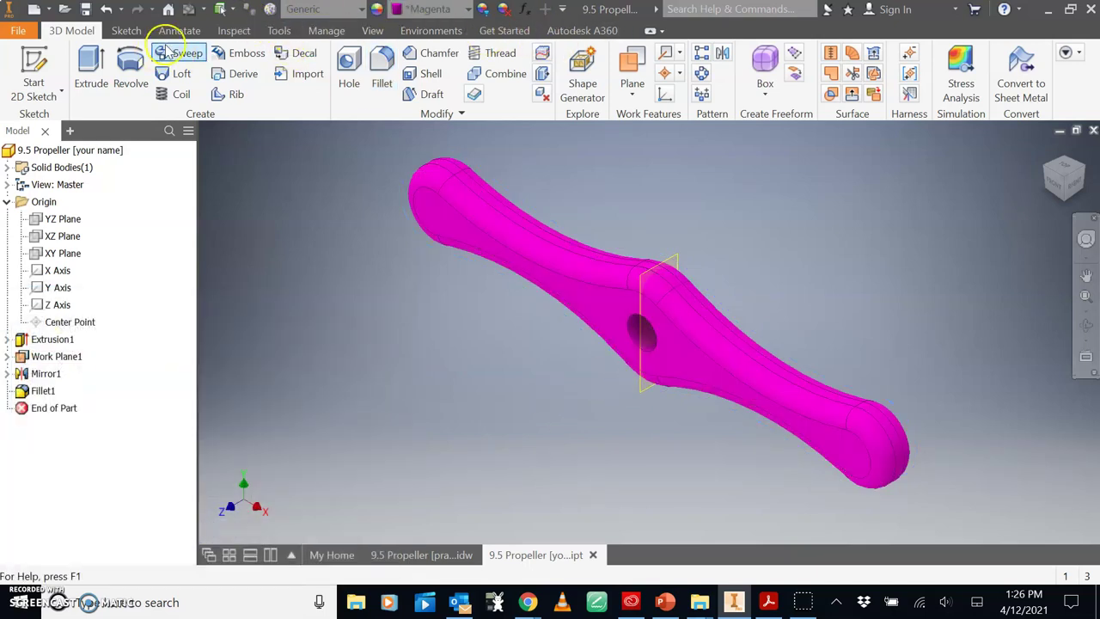
Create a drawing from the CCP TITLE BLOCK template, entering the student name and class IED 2021
click(86, 10)
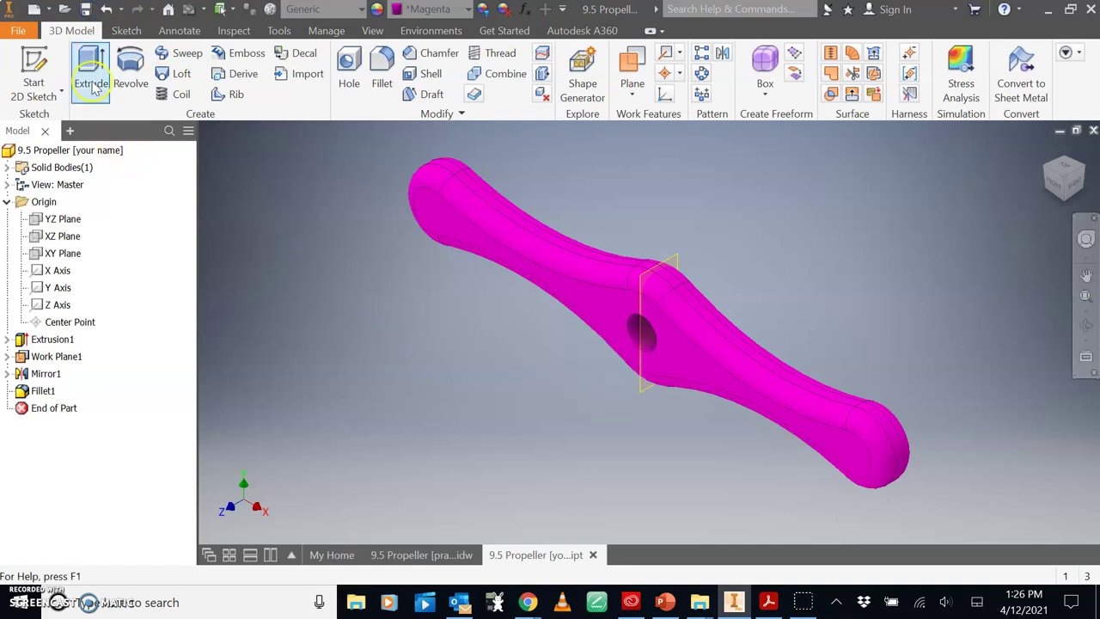
click(35, 10)
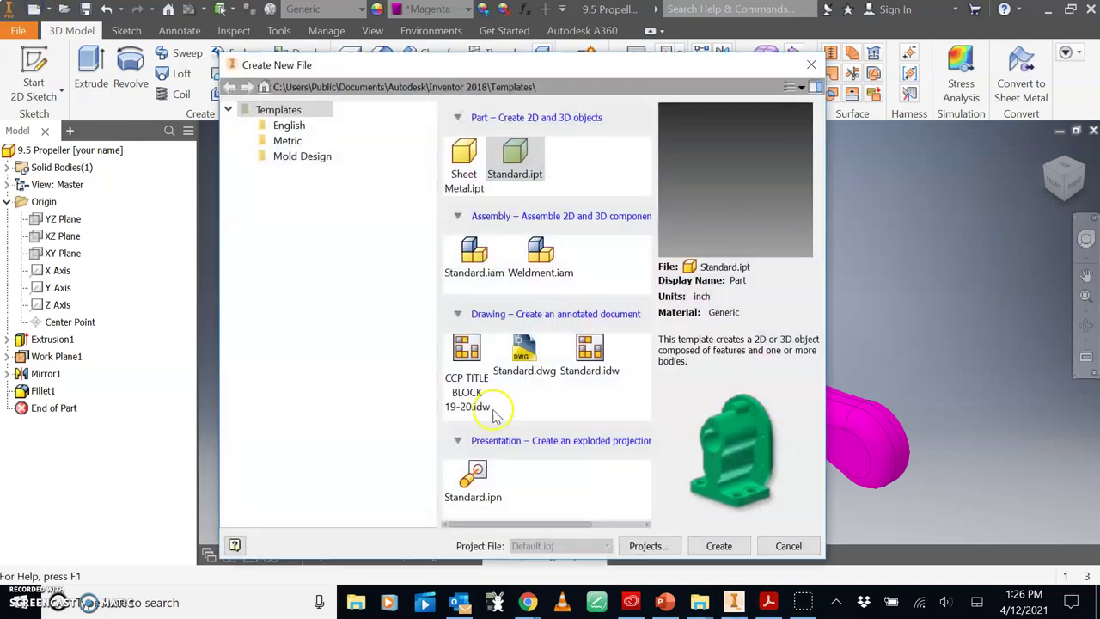
double_click(471, 384)
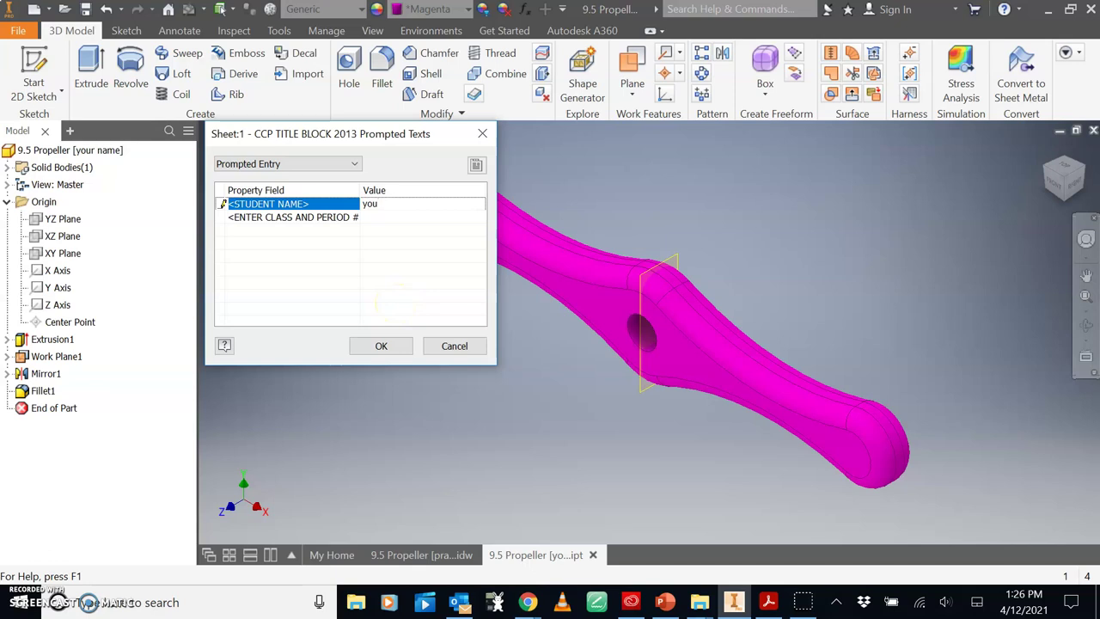
text(YOUR NAME)
key(Return)
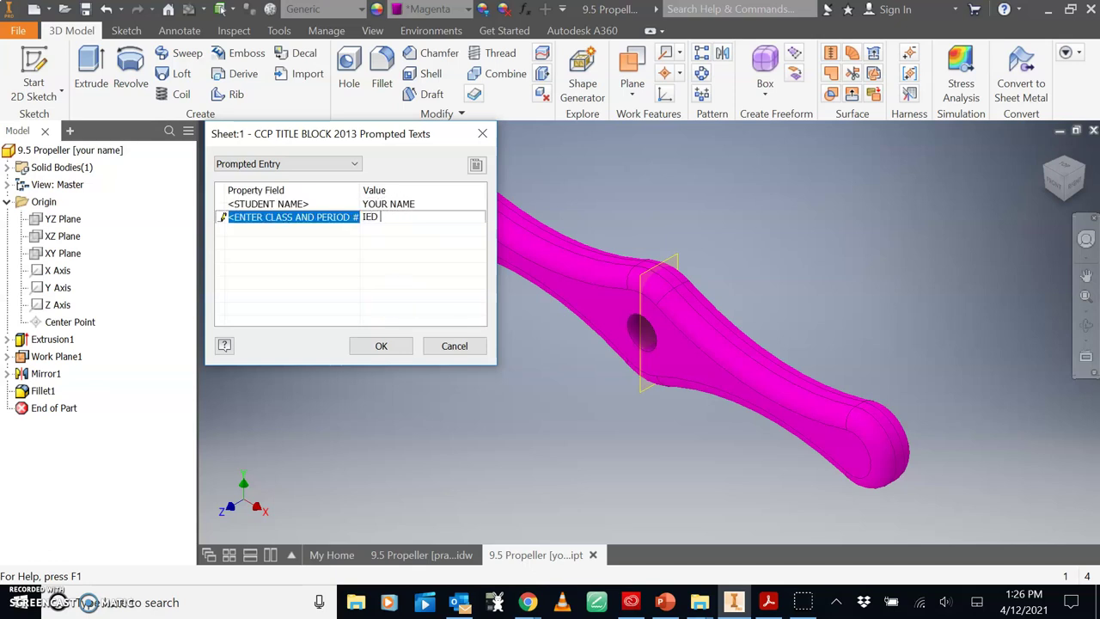
key(Return)
key(Return)
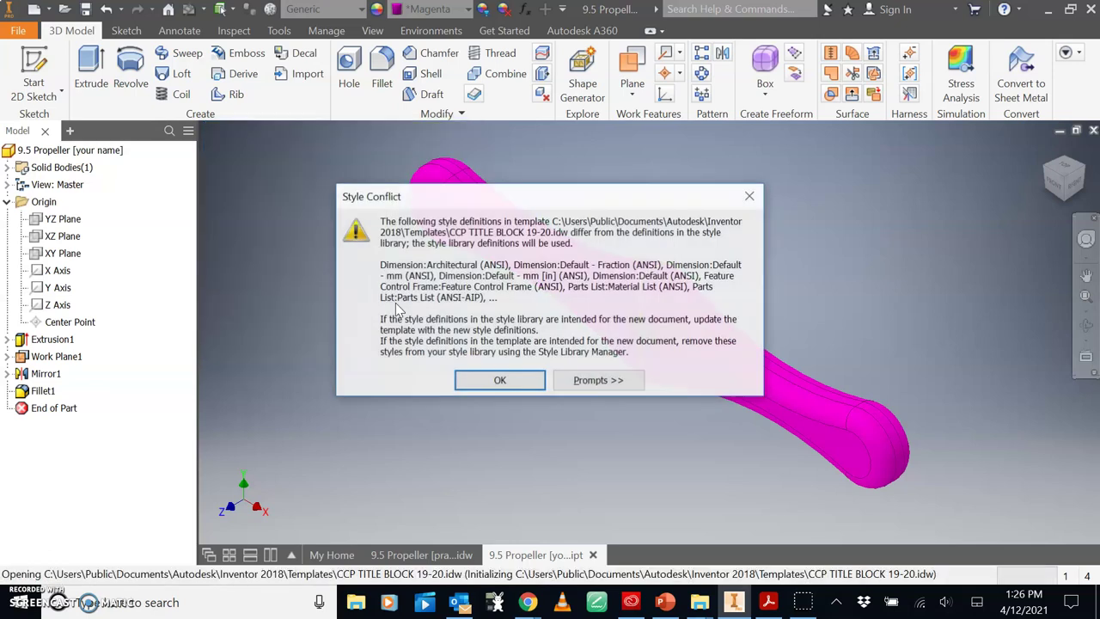
key(Return)
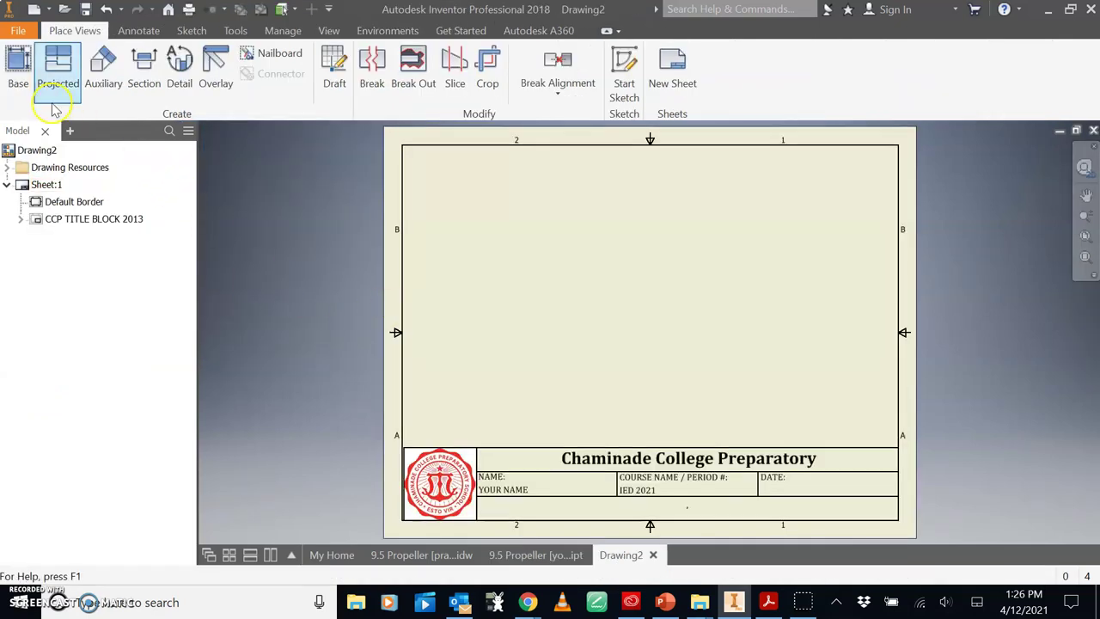
Place a scaled propeller base view, then project top, right-side and isometric views from it
click(17, 68)
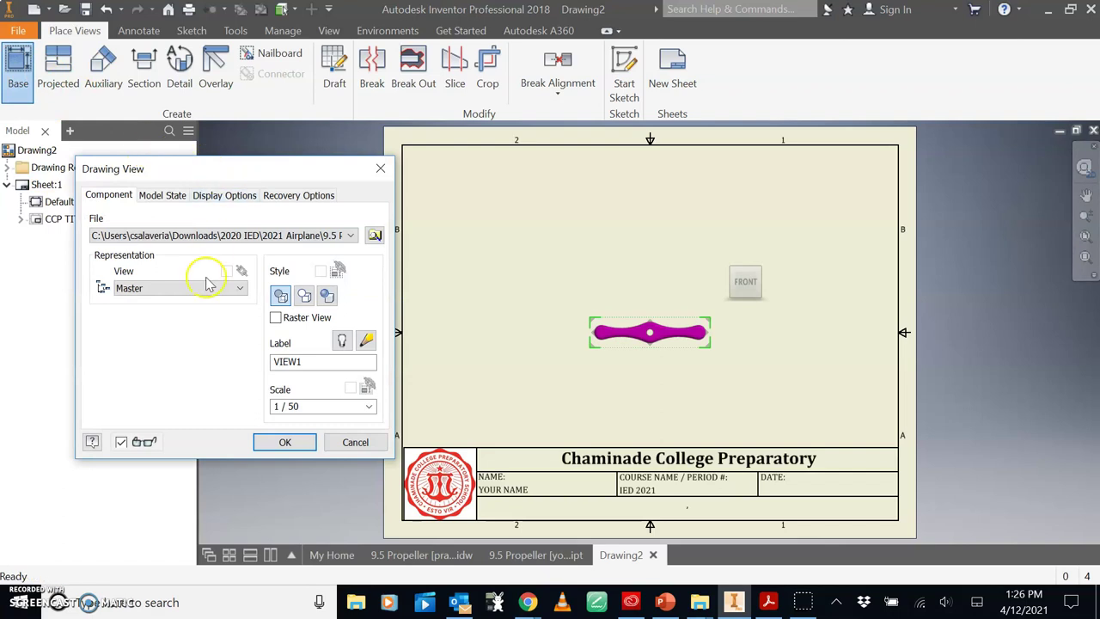
click(313, 408)
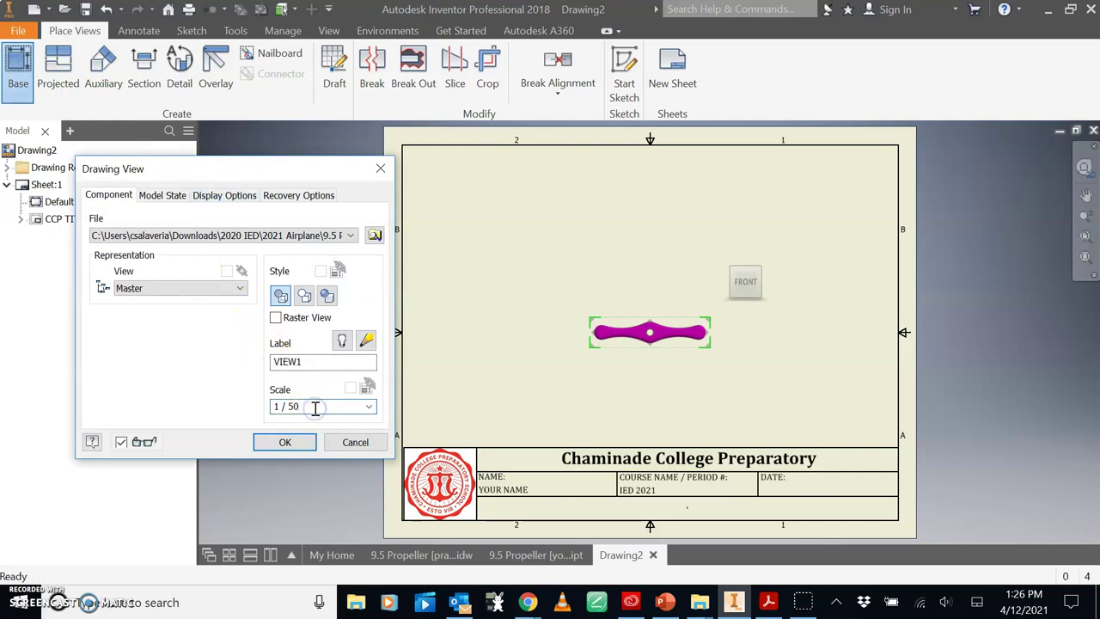
text(1 / 10)
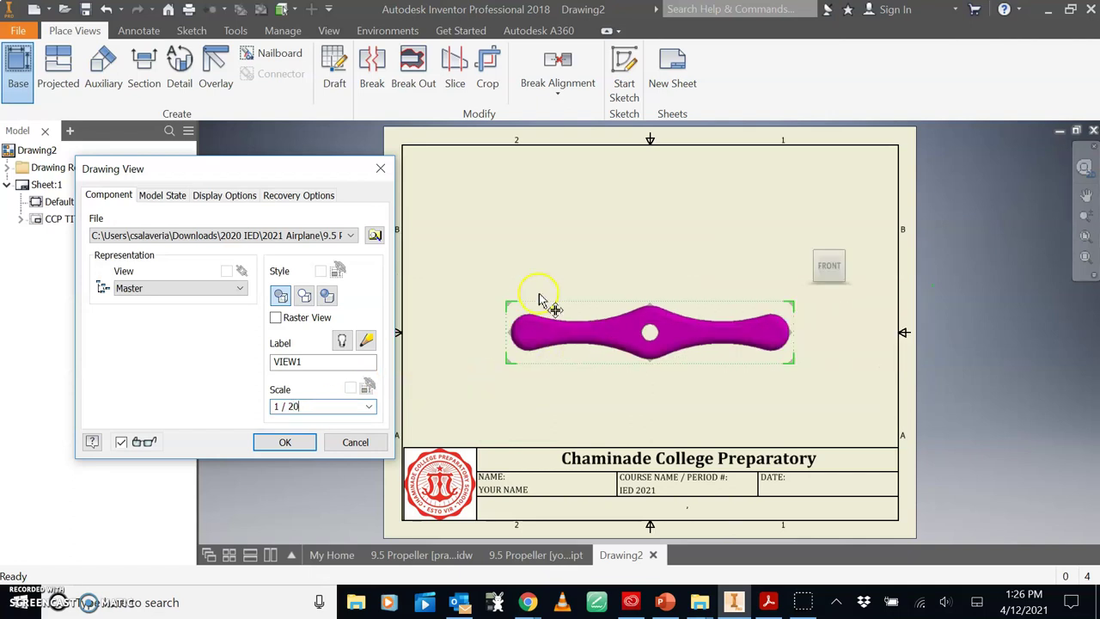
click(567, 211)
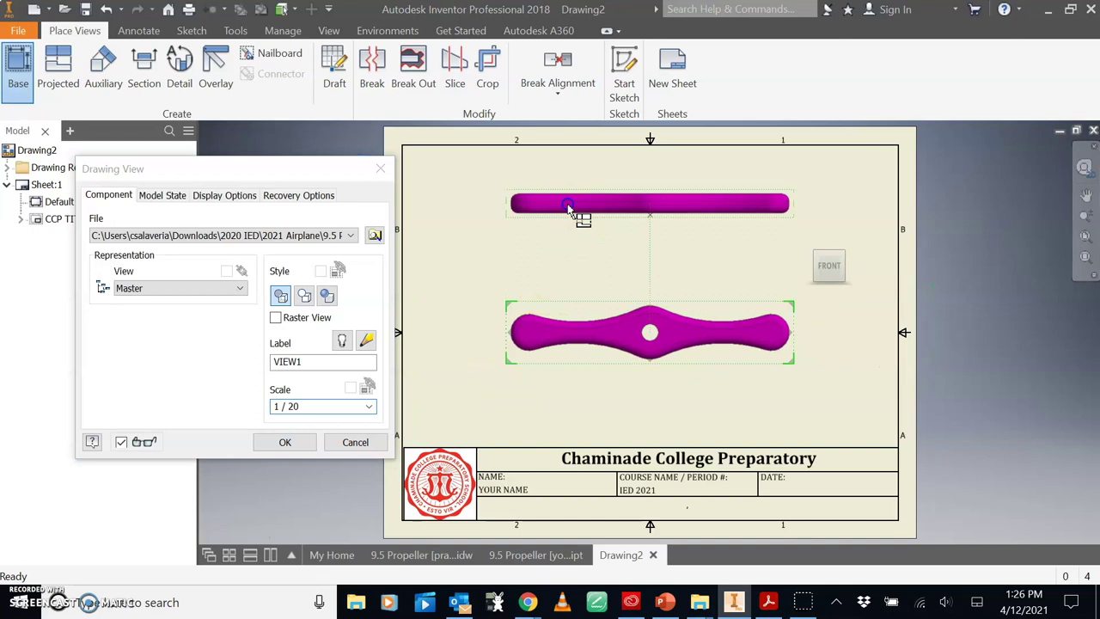
click(868, 356)
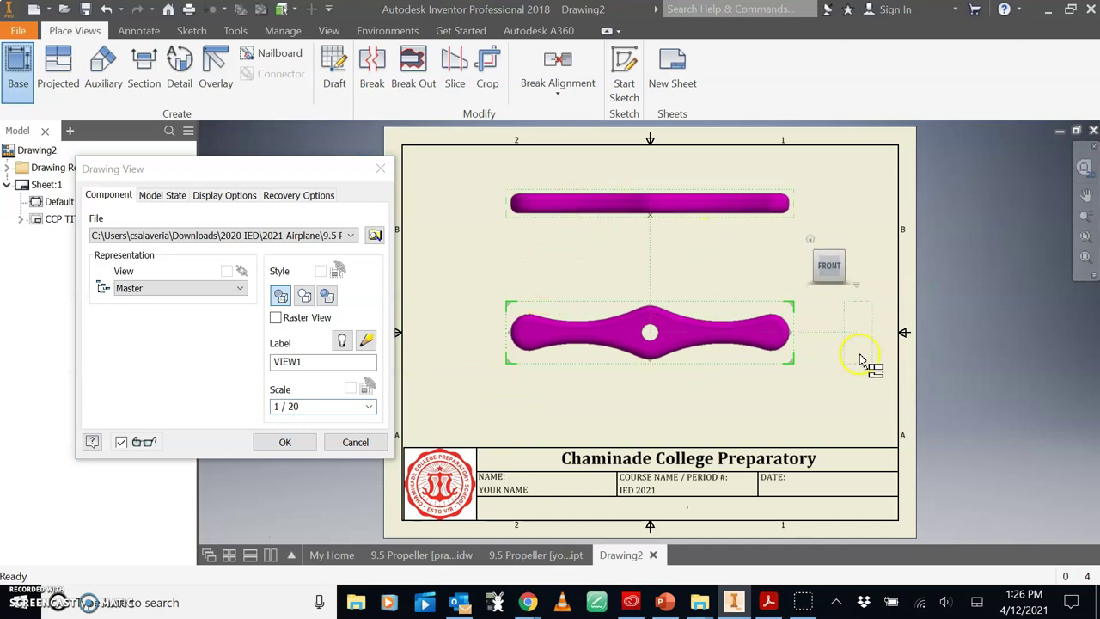
click(876, 198)
right_click(855, 196)
Finish the projected views and drag the base, top and isometric views into position
click(928, 193)
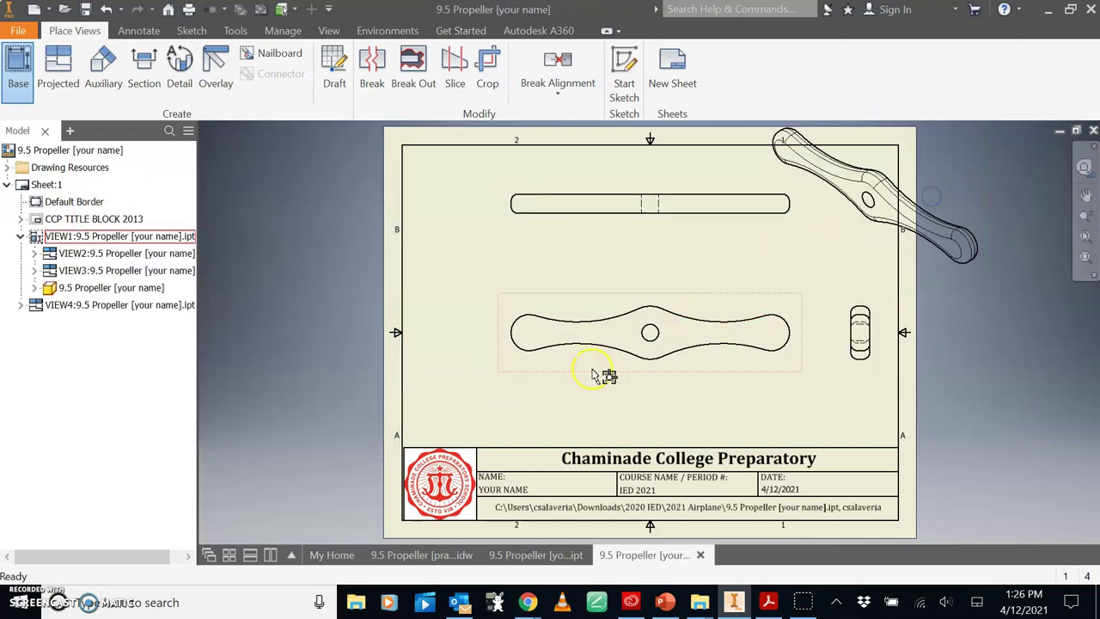
drag(507, 376, 420, 432)
drag(442, 184, 418, 161)
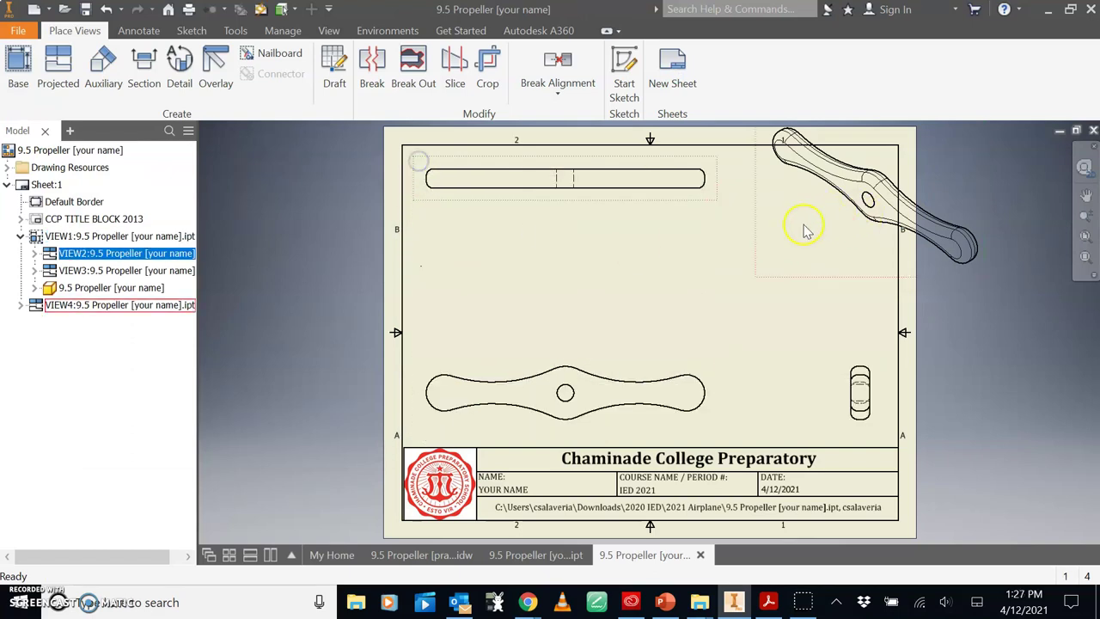
drag(768, 280, 665, 355)
Set the isometric view's display style to Shaded
click(551, 305)
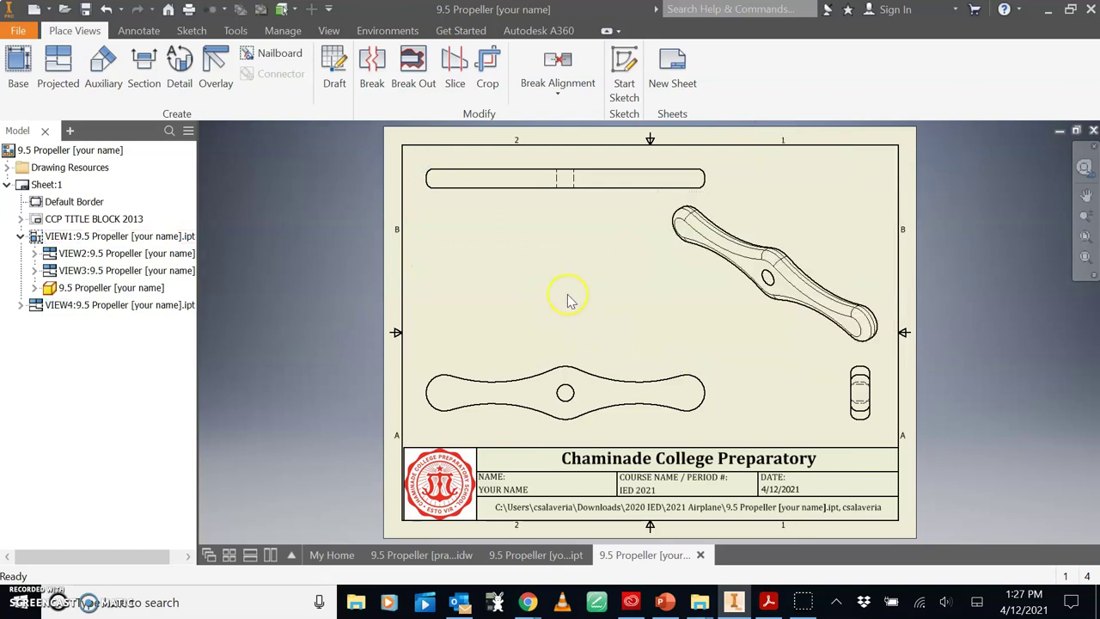
click(678, 268)
double_click(662, 289)
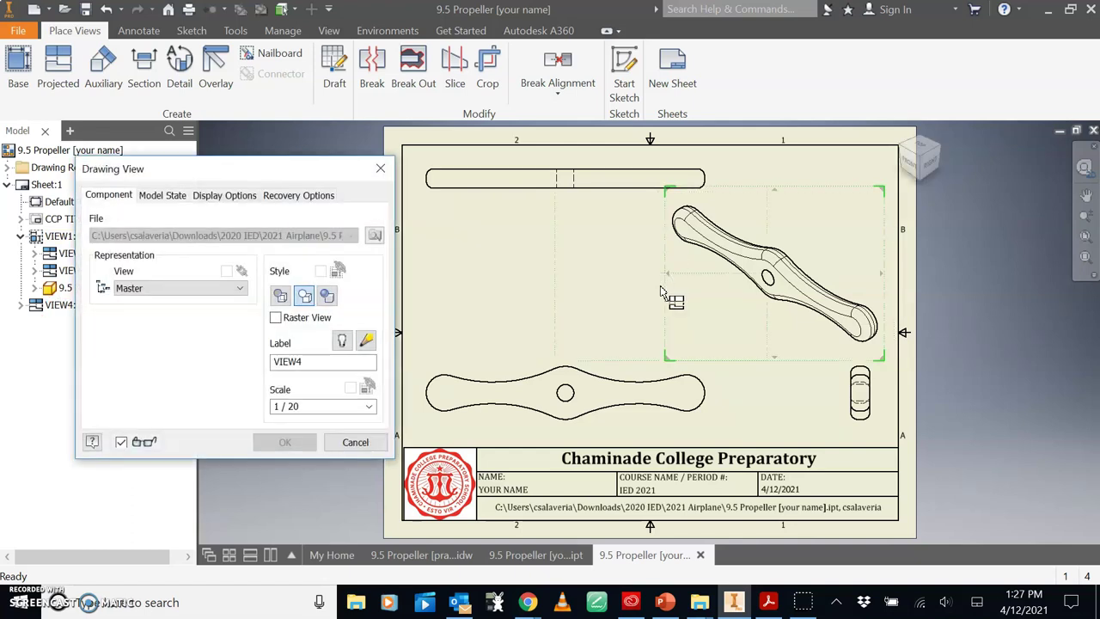
click(327, 296)
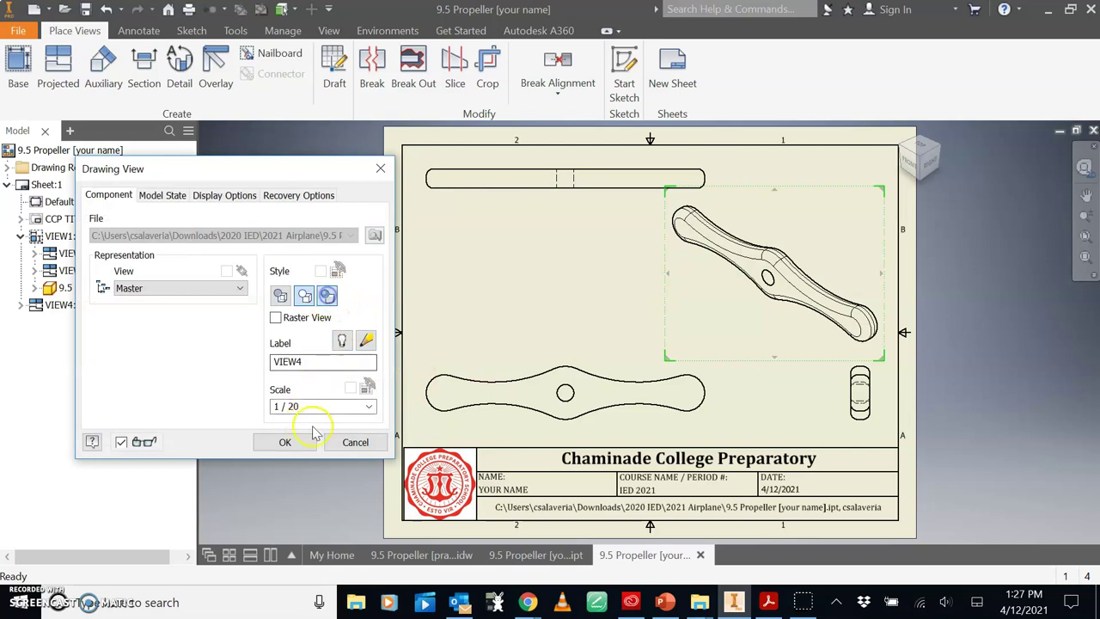
click(288, 440)
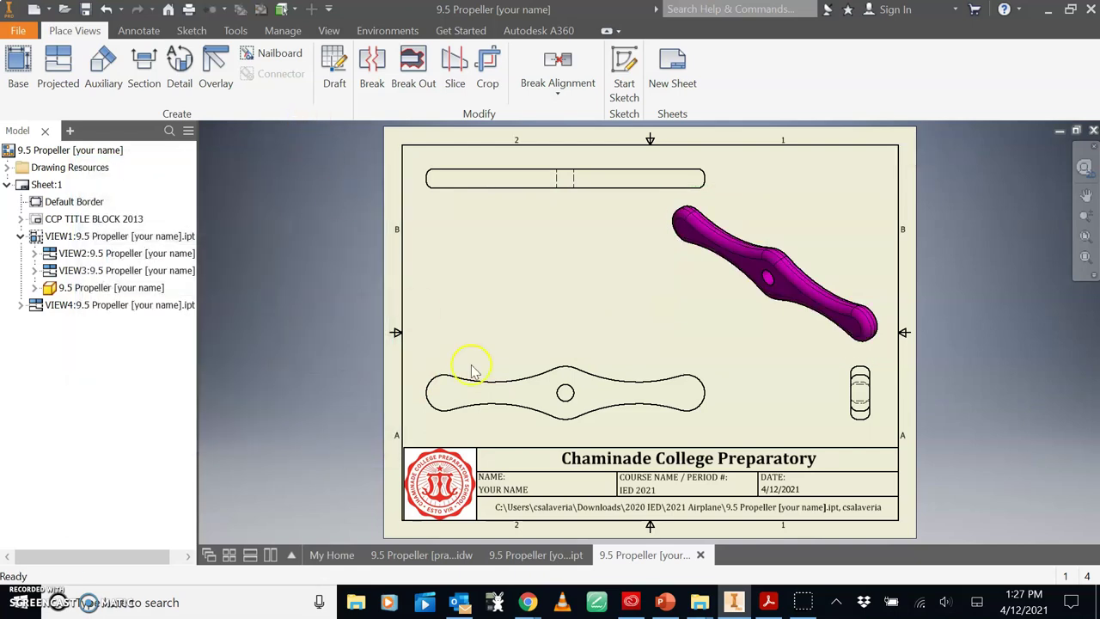
Place center marks on the front view's hub hole and left end arc, then start a top-view centerline
click(808, 606)
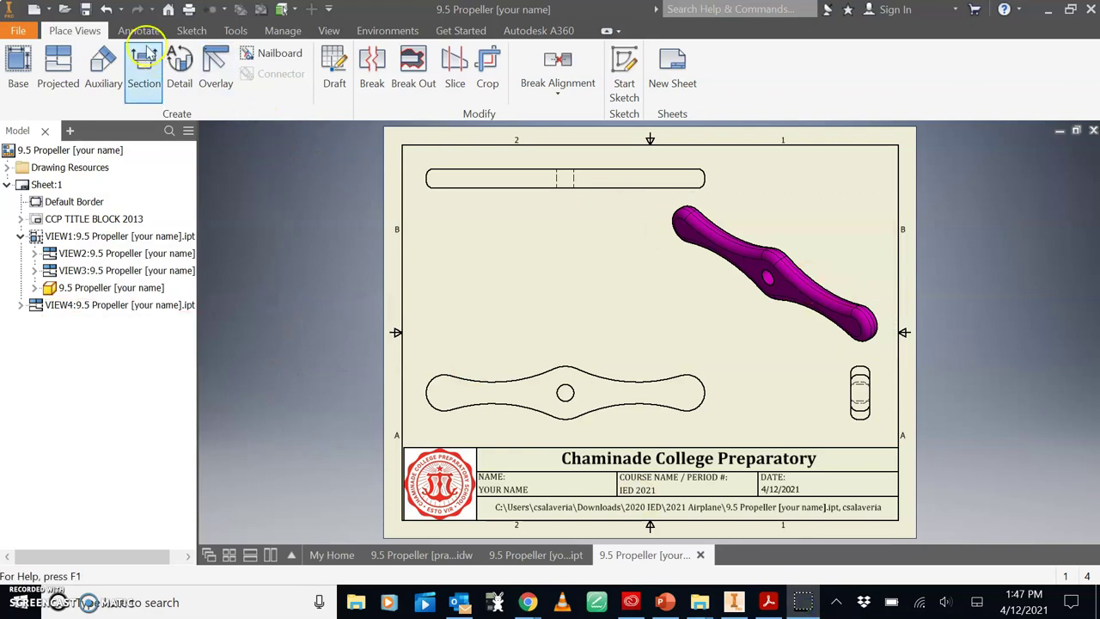
click(139, 31)
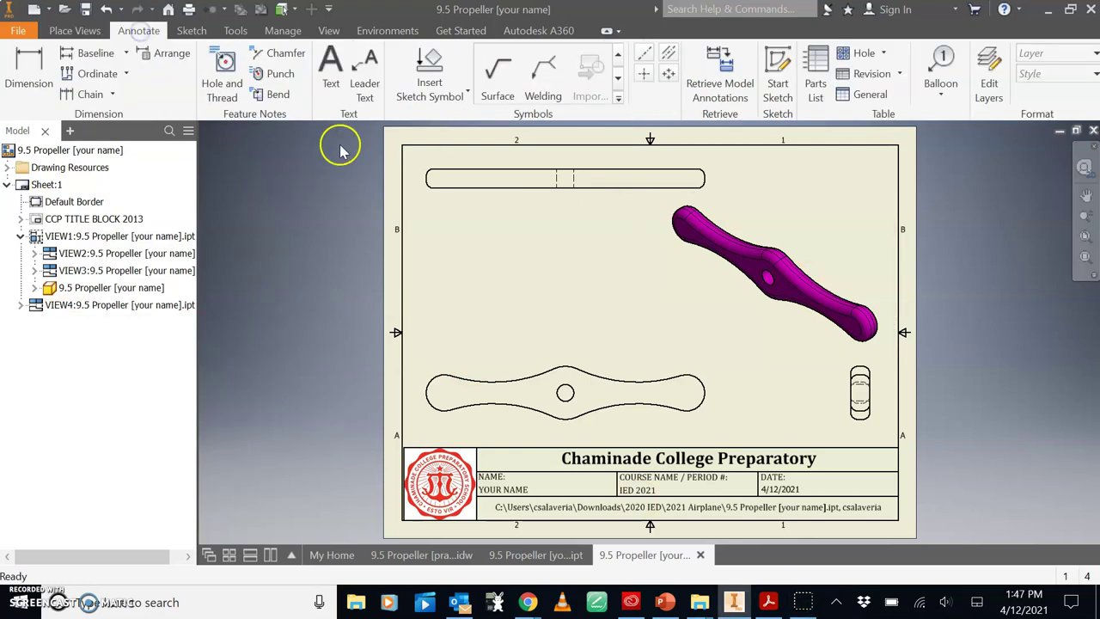
click(642, 74)
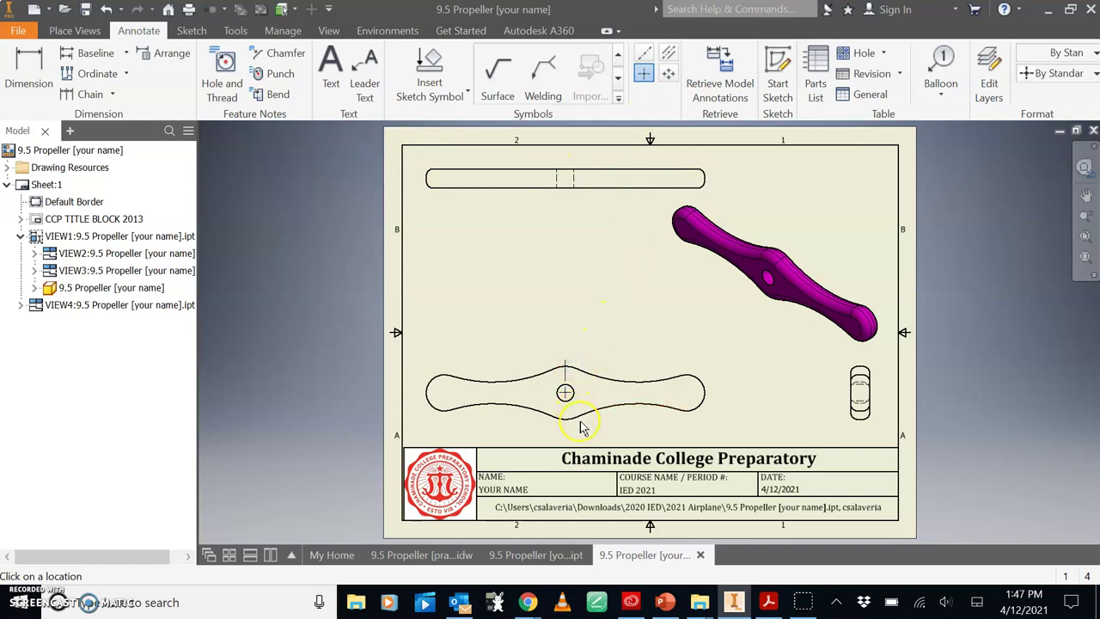
click(565, 393)
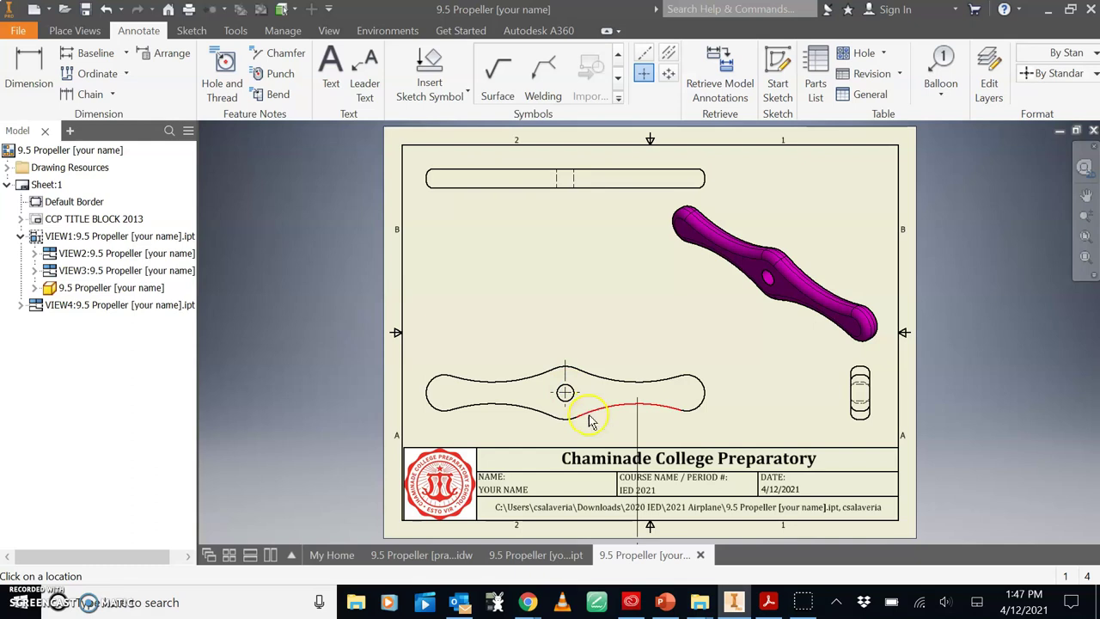
click(639, 75)
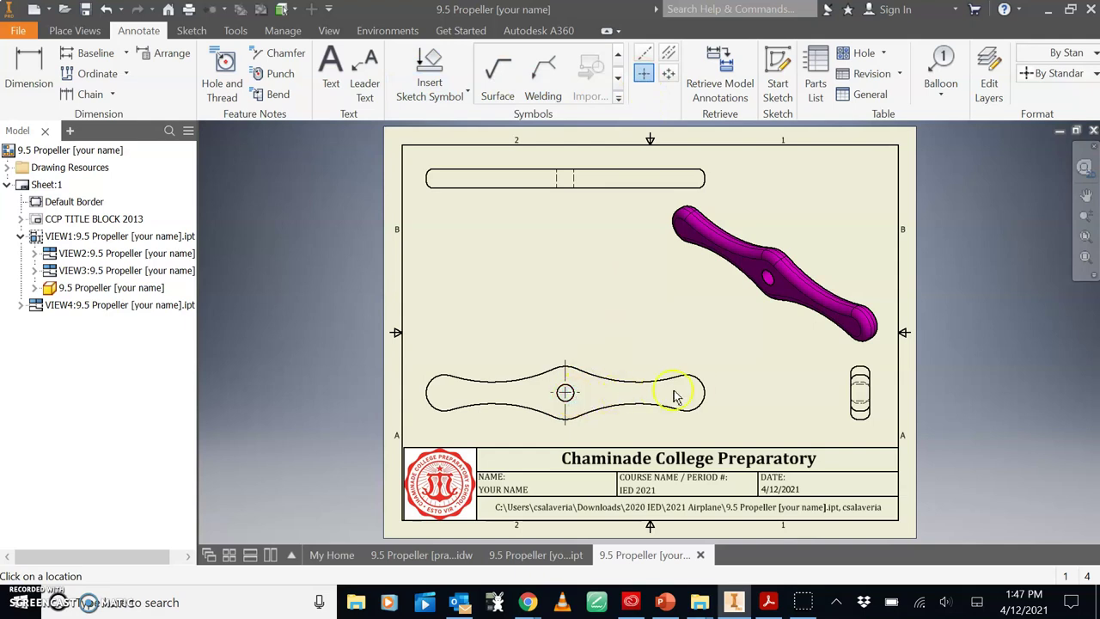
click(430, 383)
click(669, 53)
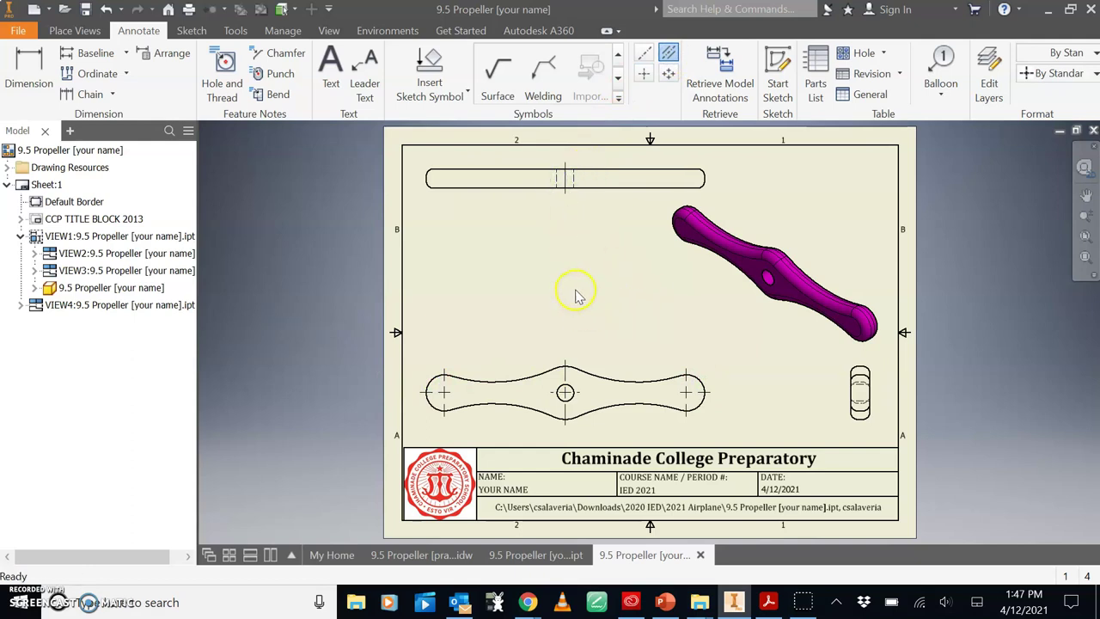
Dimension the front view with 100.00 centre distance, R60.00, R7.50 and 8.84 neck thickness
key(Escape)
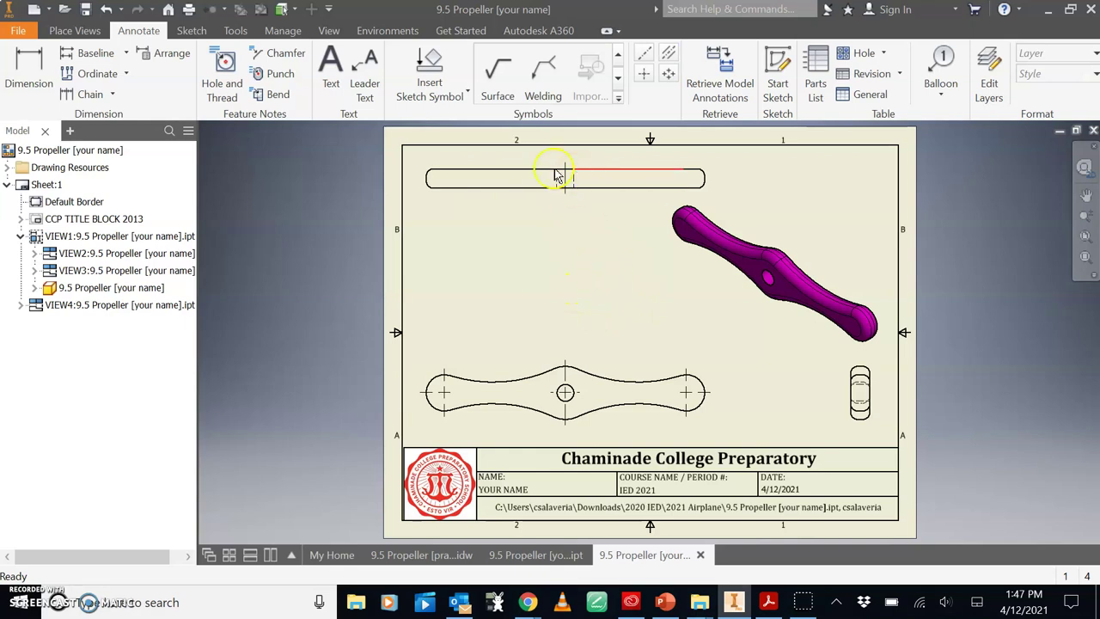
click(28, 73)
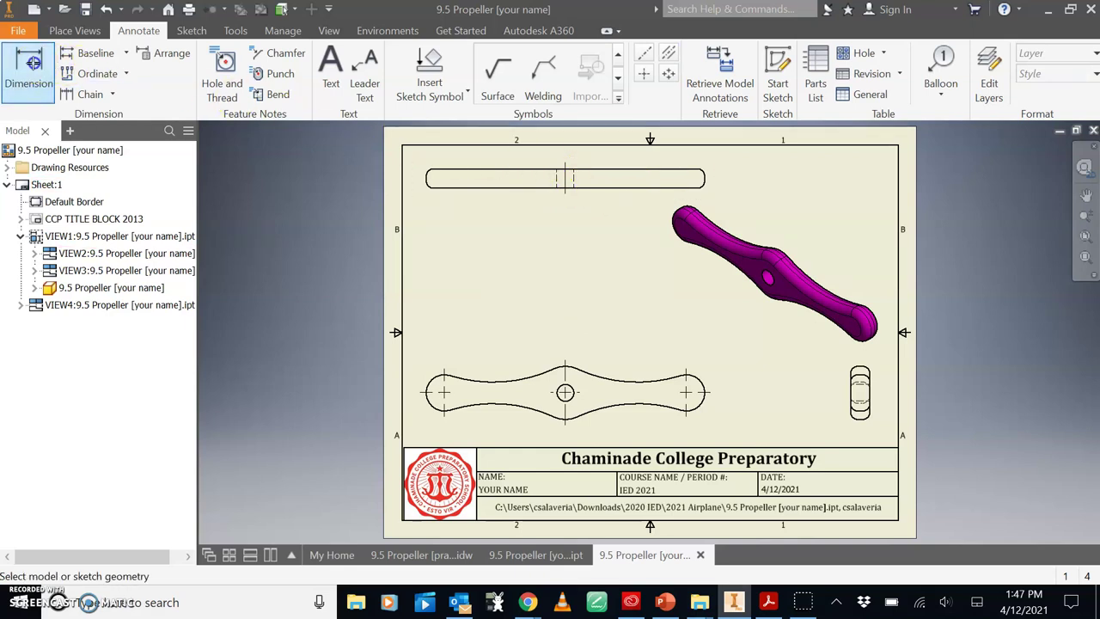
click(445, 370)
click(686, 368)
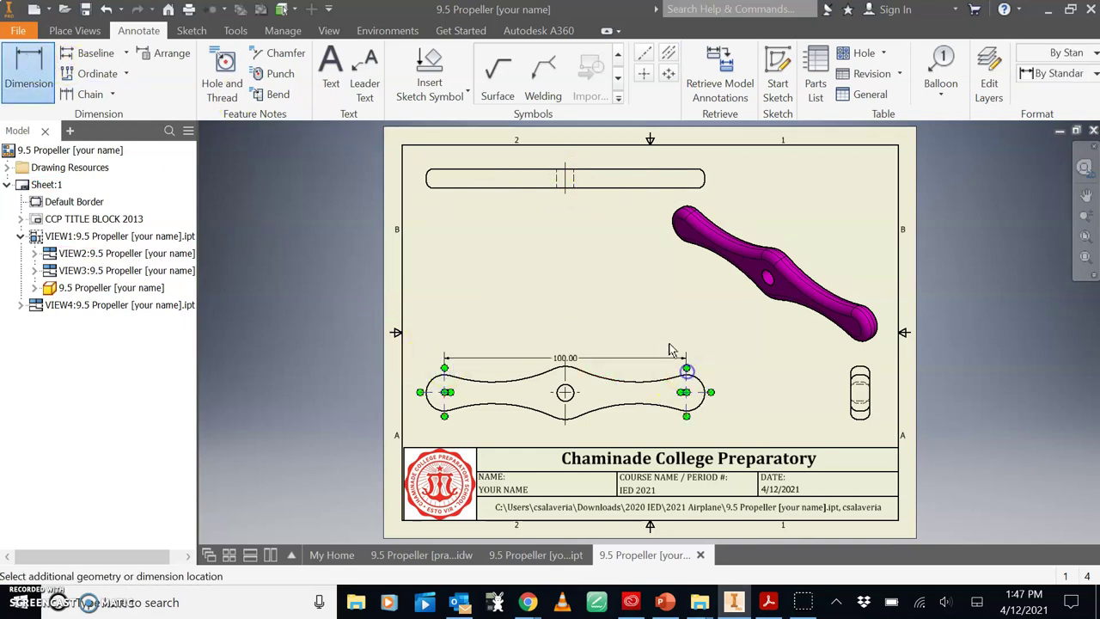
click(645, 293)
click(528, 377)
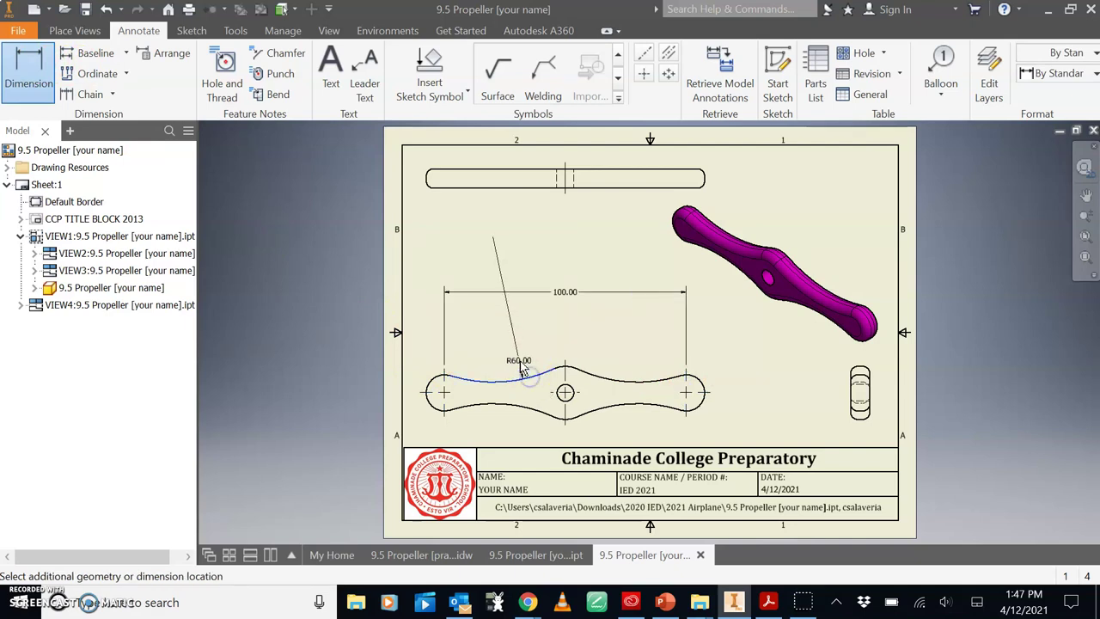
click(518, 364)
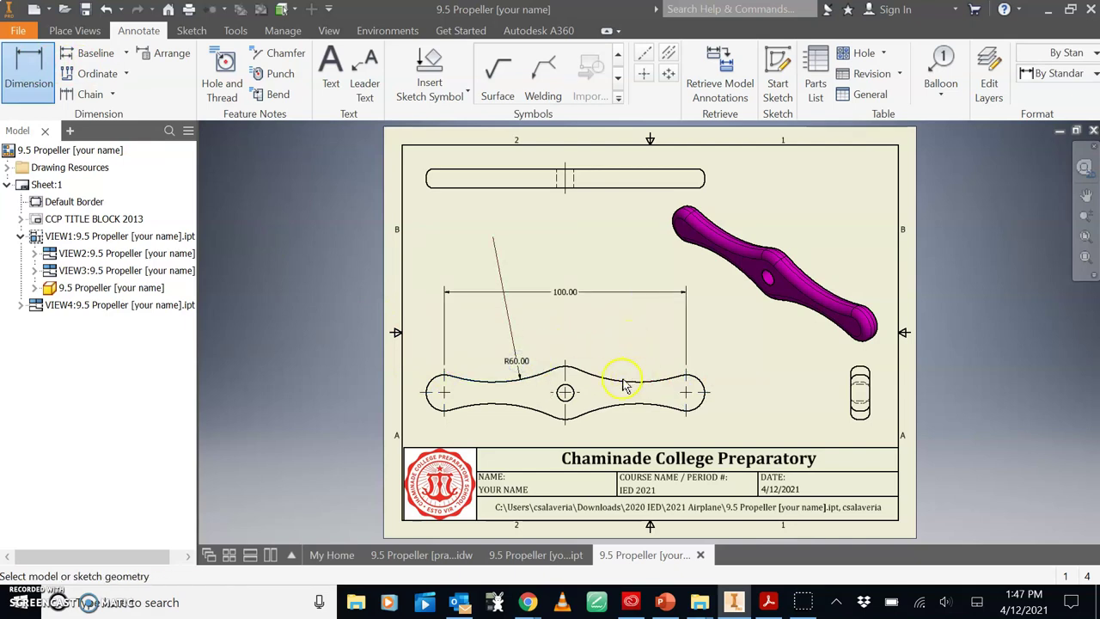
click(700, 379)
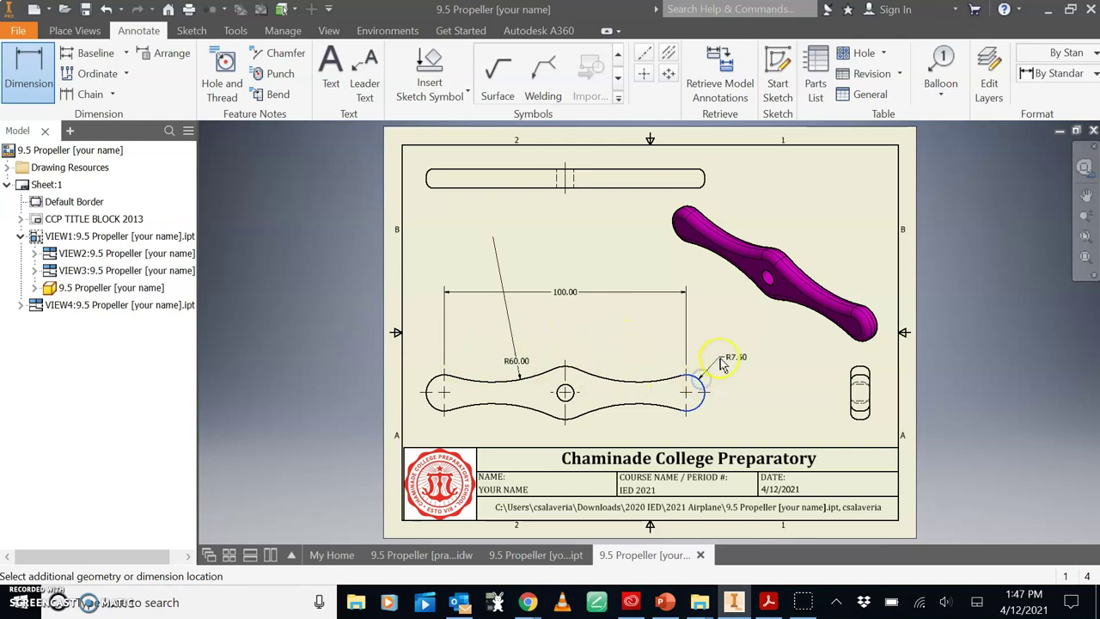
click(722, 363)
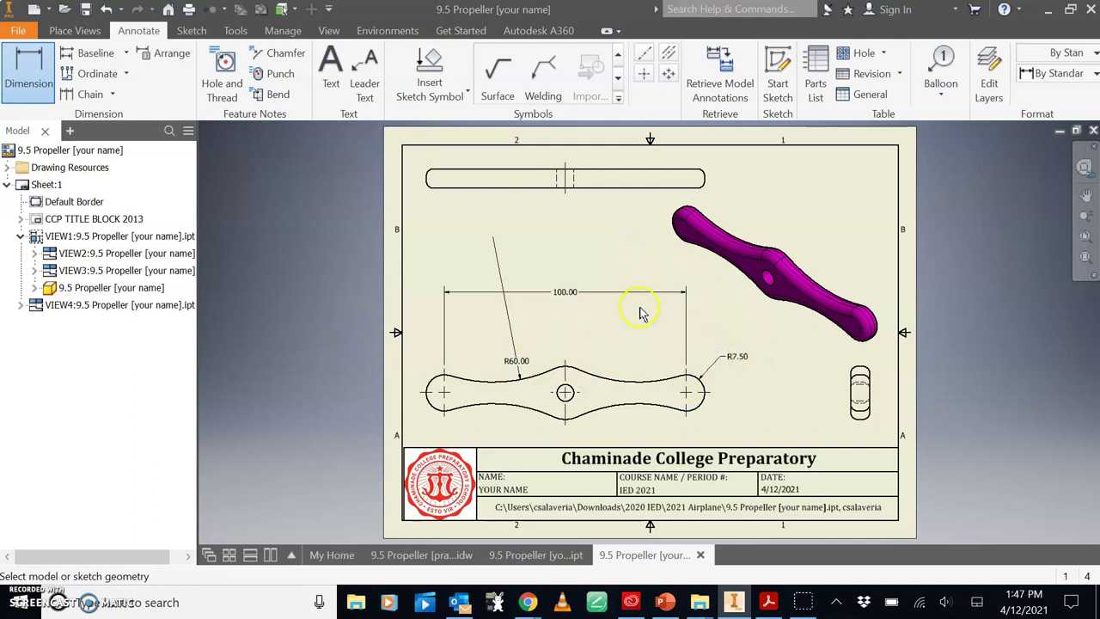
click(492, 405)
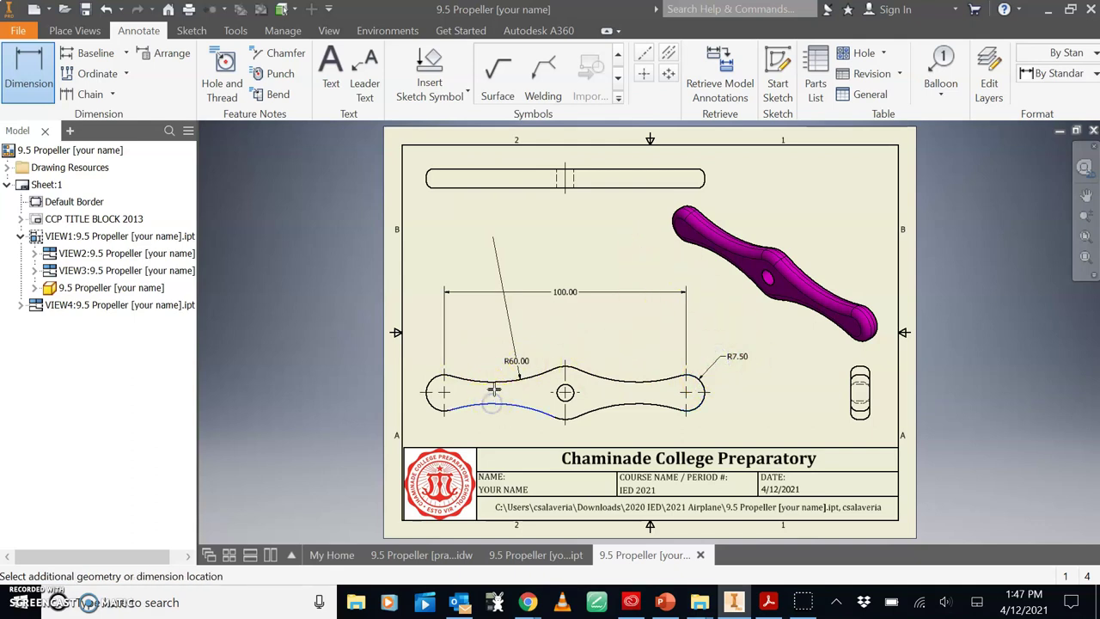
click(495, 380)
click(498, 396)
click(497, 414)
key(Escape)
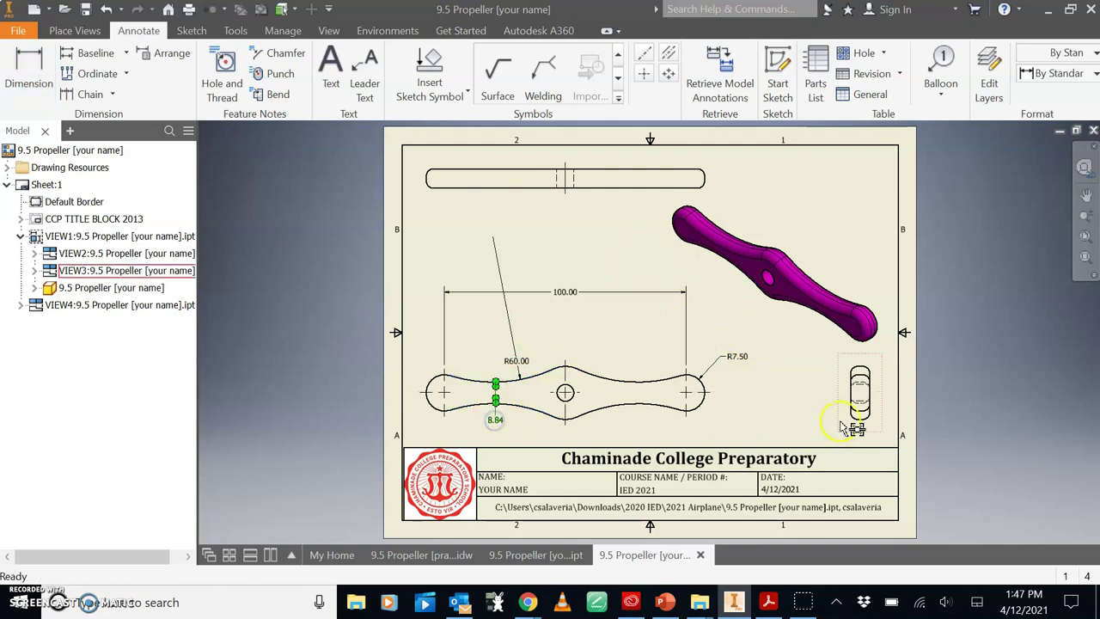
scroll(851, 421, down, 3)
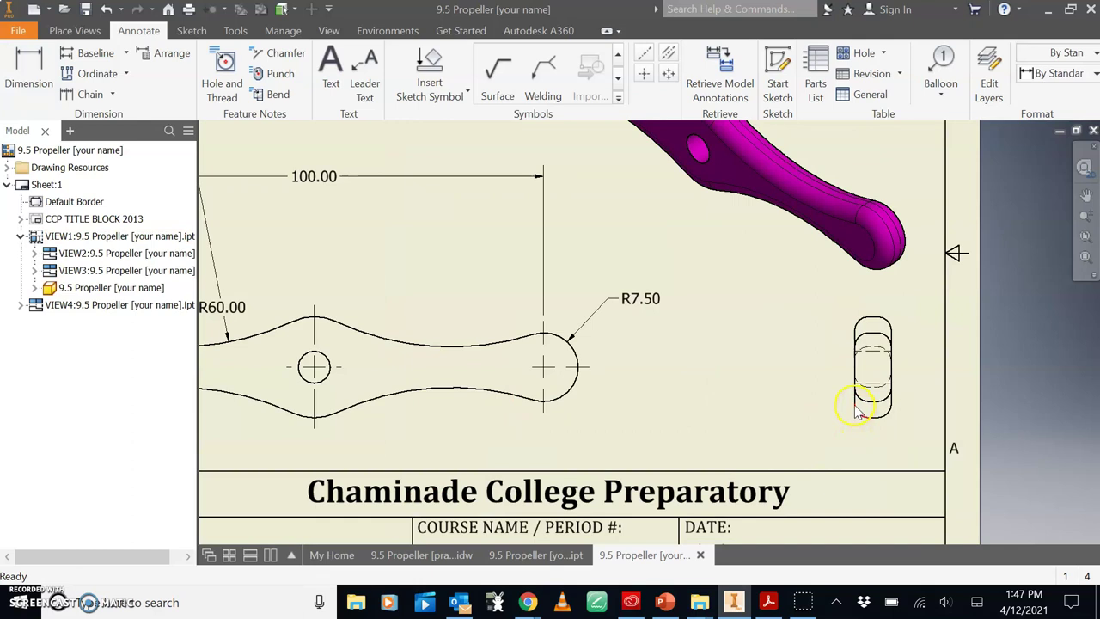
Add the 8.00 width dimension below the right side view
click(29, 73)
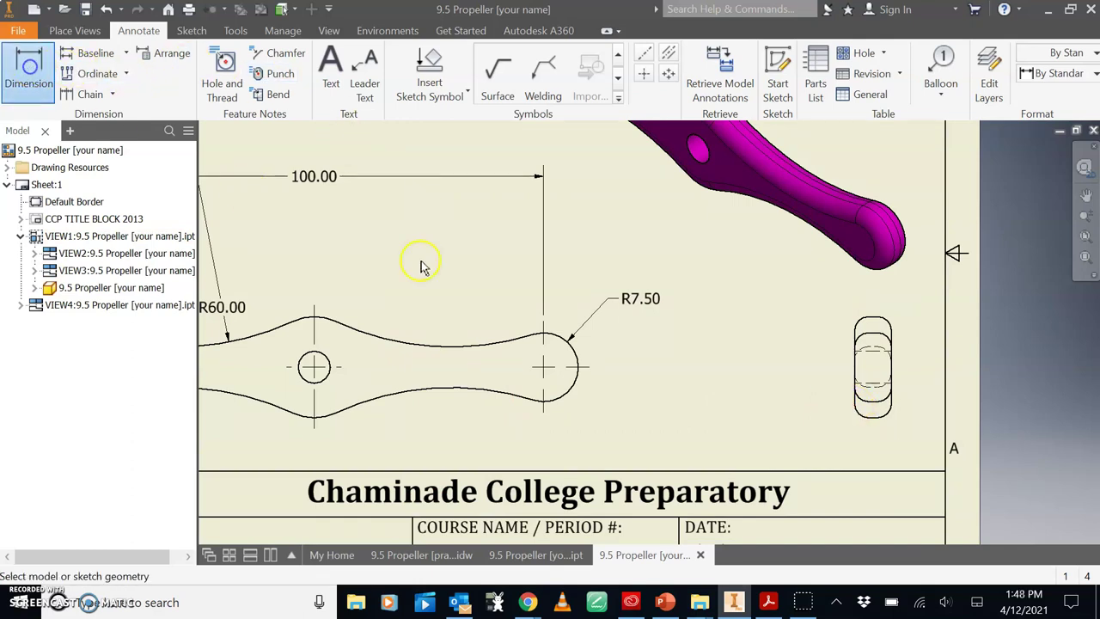
click(855, 404)
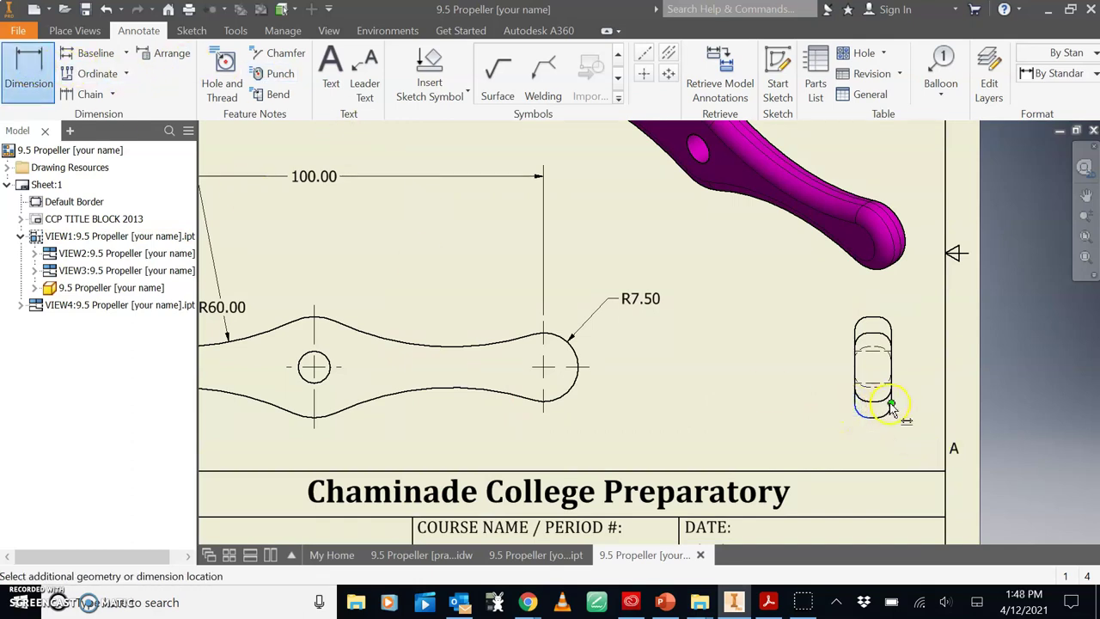
click(892, 404)
click(855, 436)
scroll(700, 409, up, 3)
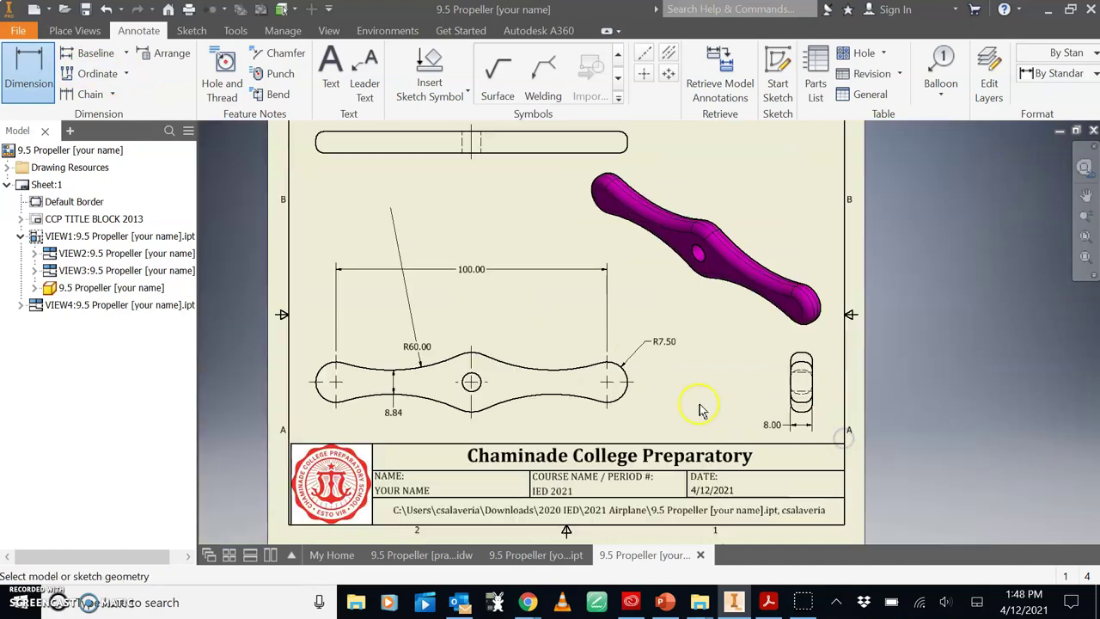
mouse_move(699, 410)
middle_down()
mouse_move(690, 400)
mouse_move(790, 412)
middle_up()
middle_drag(497, 182, 489, 211)
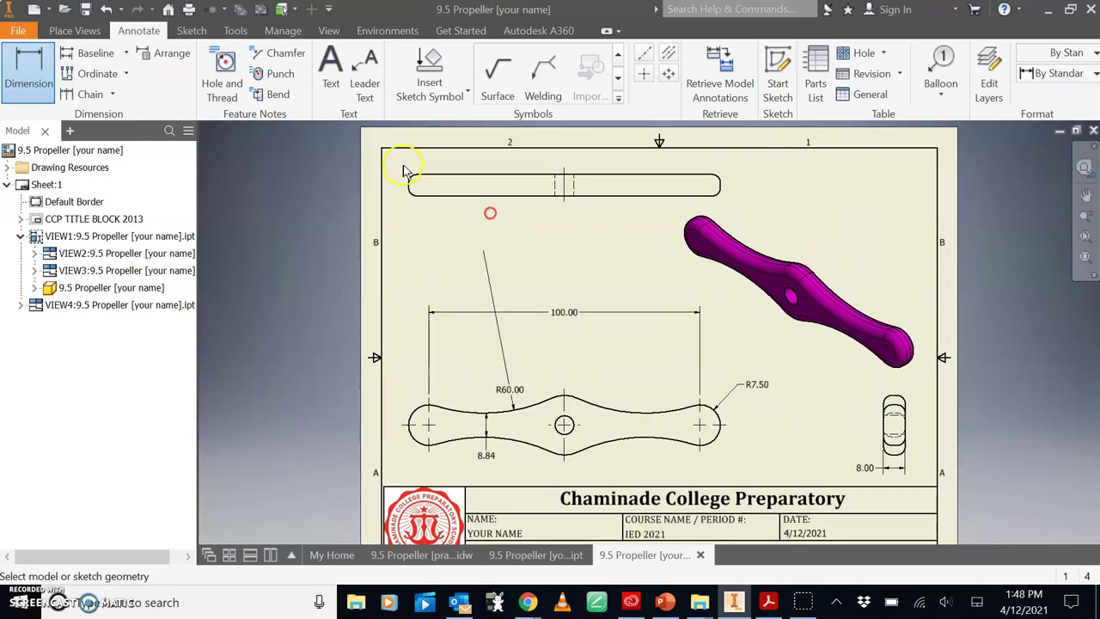
Label the top, front and right views TOP, FRONT and RIGHT
click(331, 73)
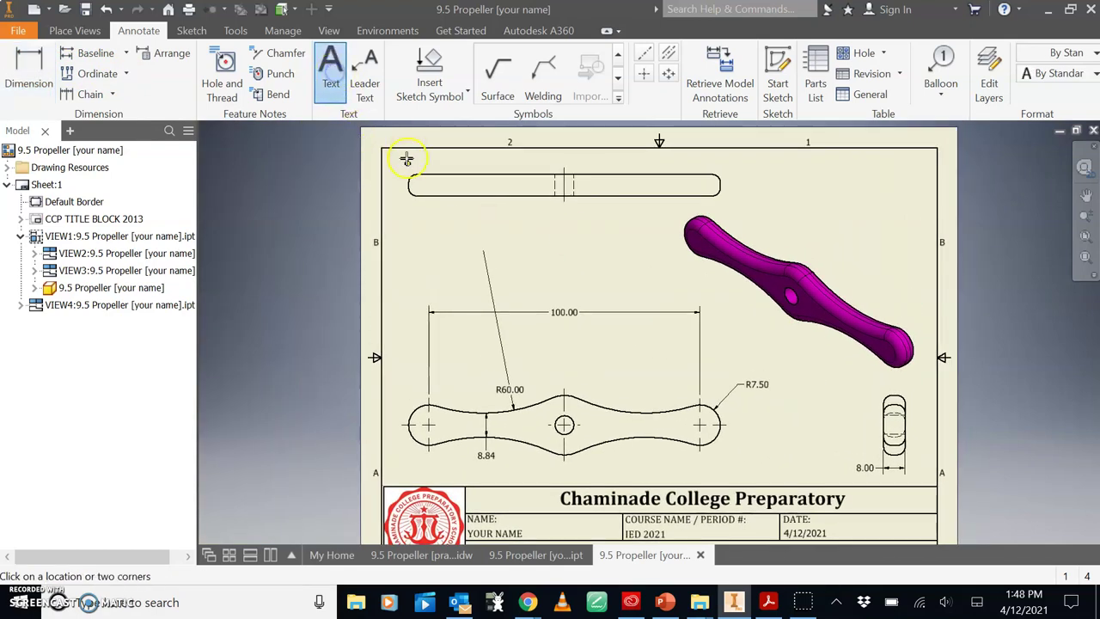
click(400, 217)
text(TOP)
click(849, 528)
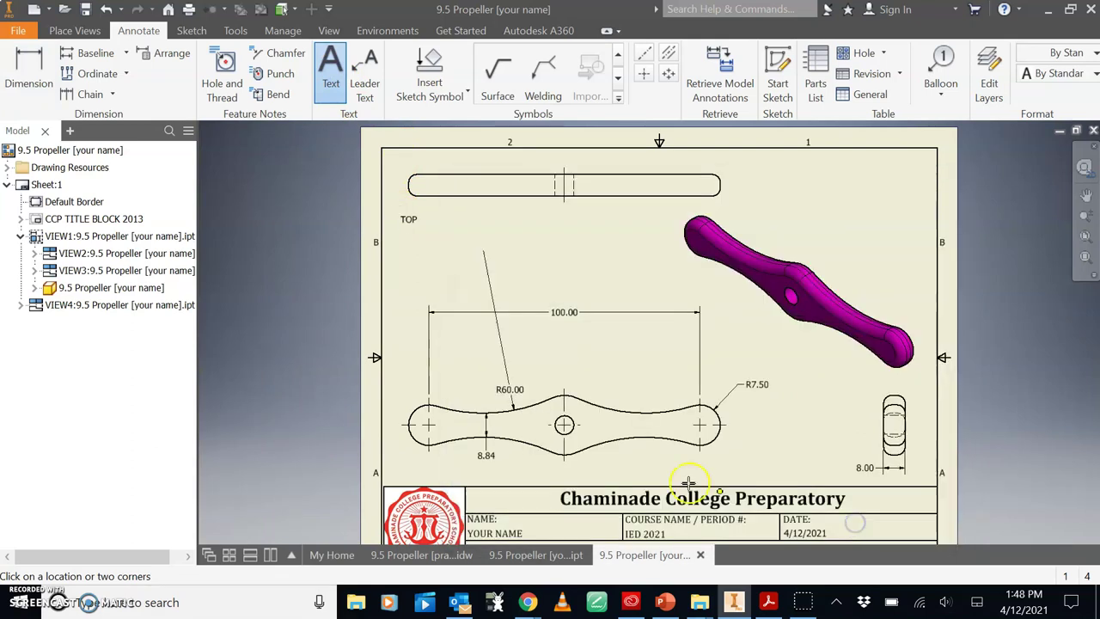
click(400, 320)
text(FRONT)
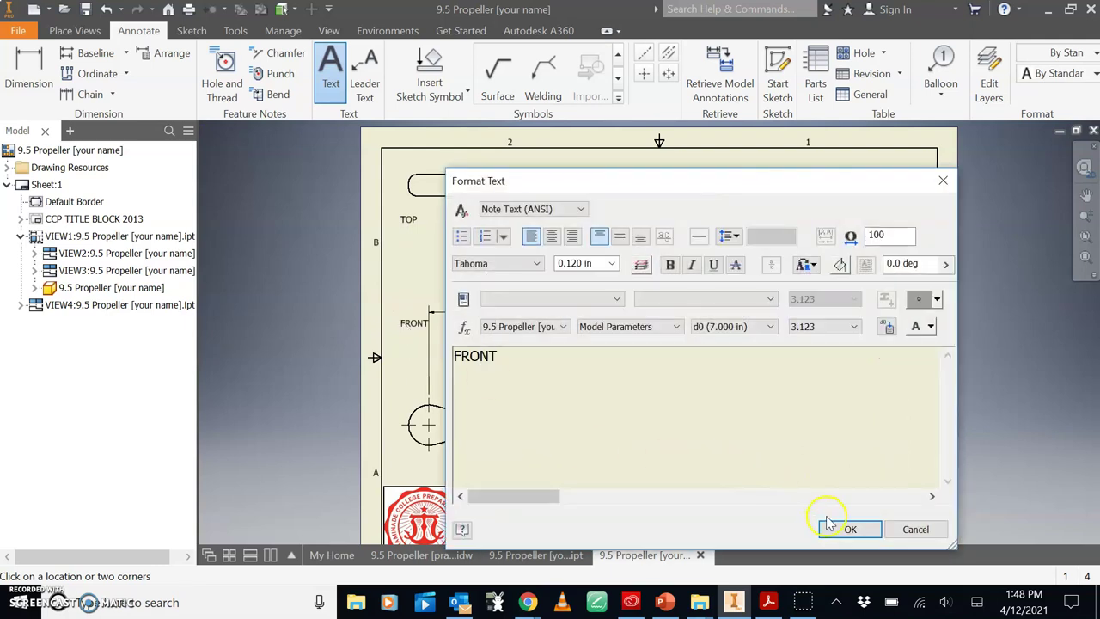
click(842, 528)
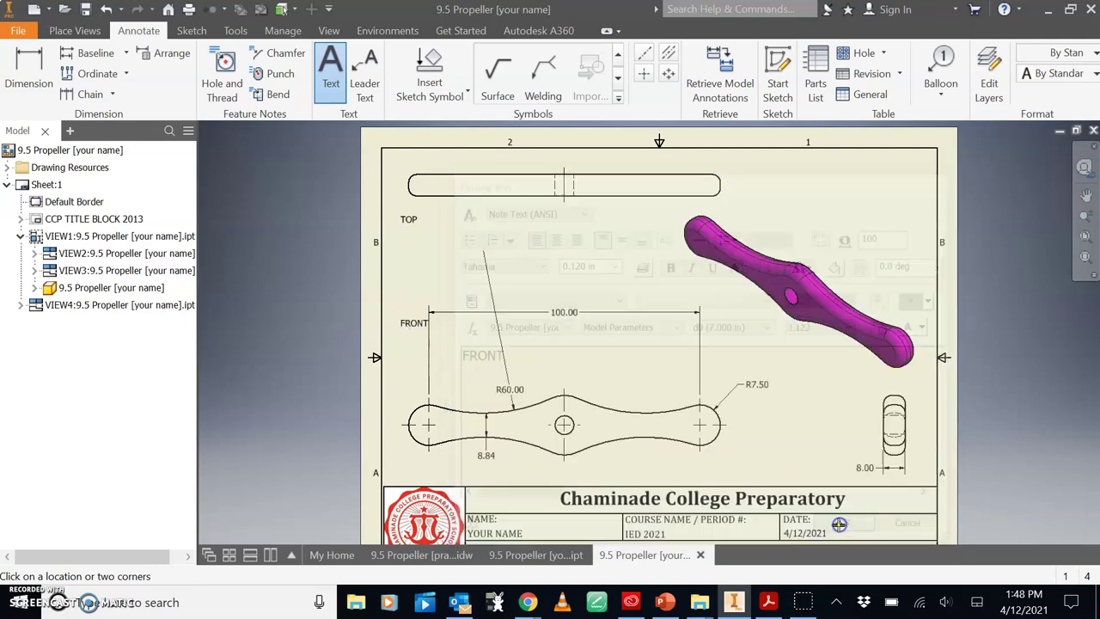
click(825, 388)
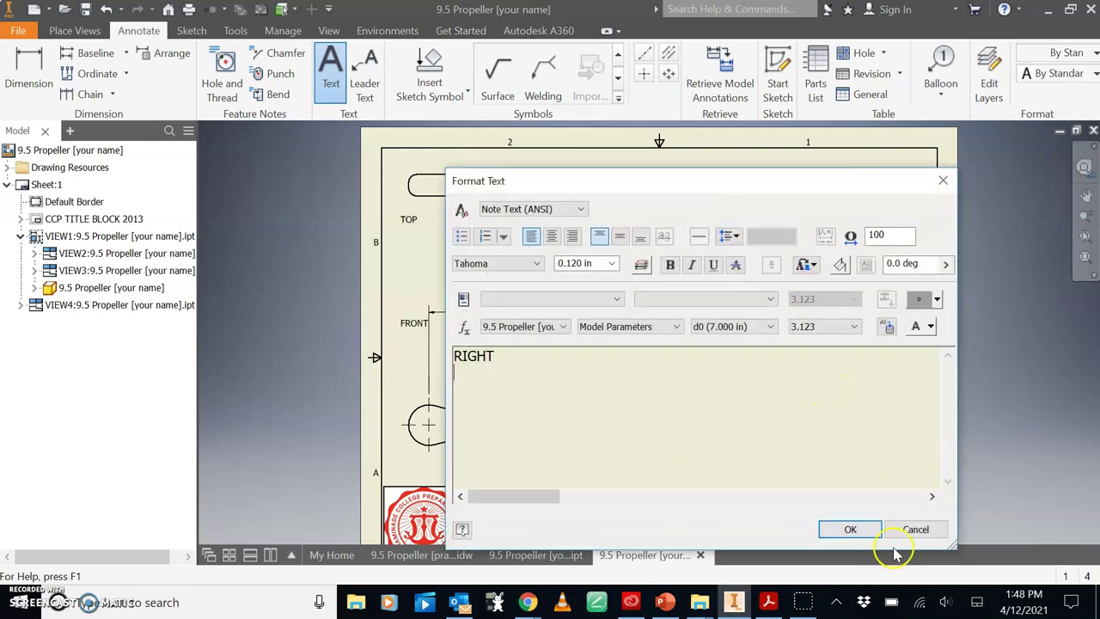
click(849, 528)
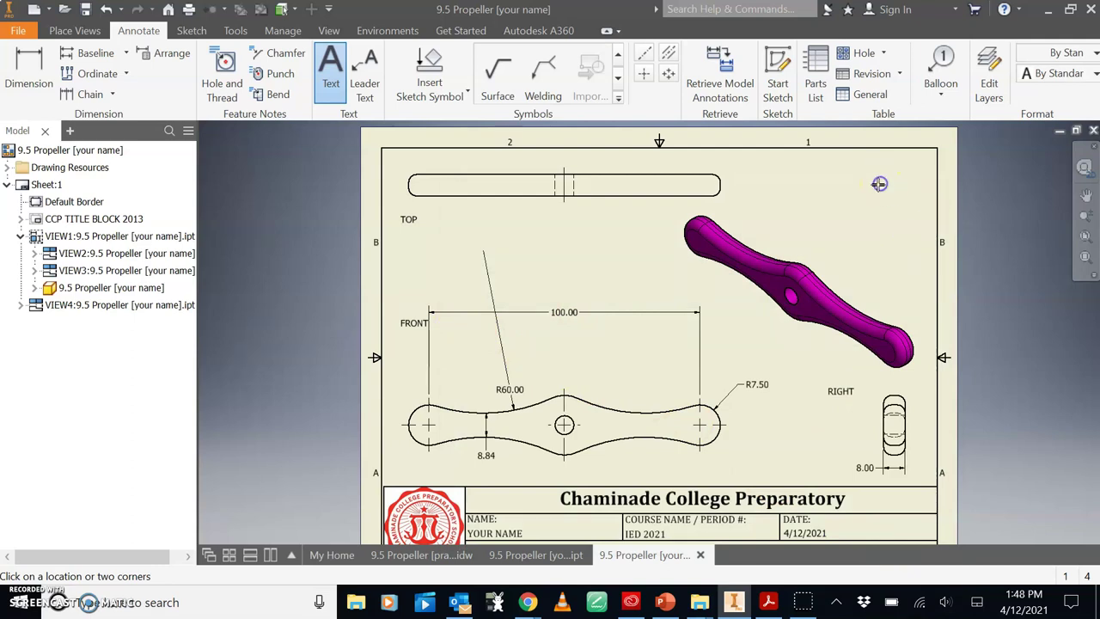
Add the 'ISO 1/20 SCALE MAGENTA' note by the isometric view and nudge the FRONT label
click(877, 184)
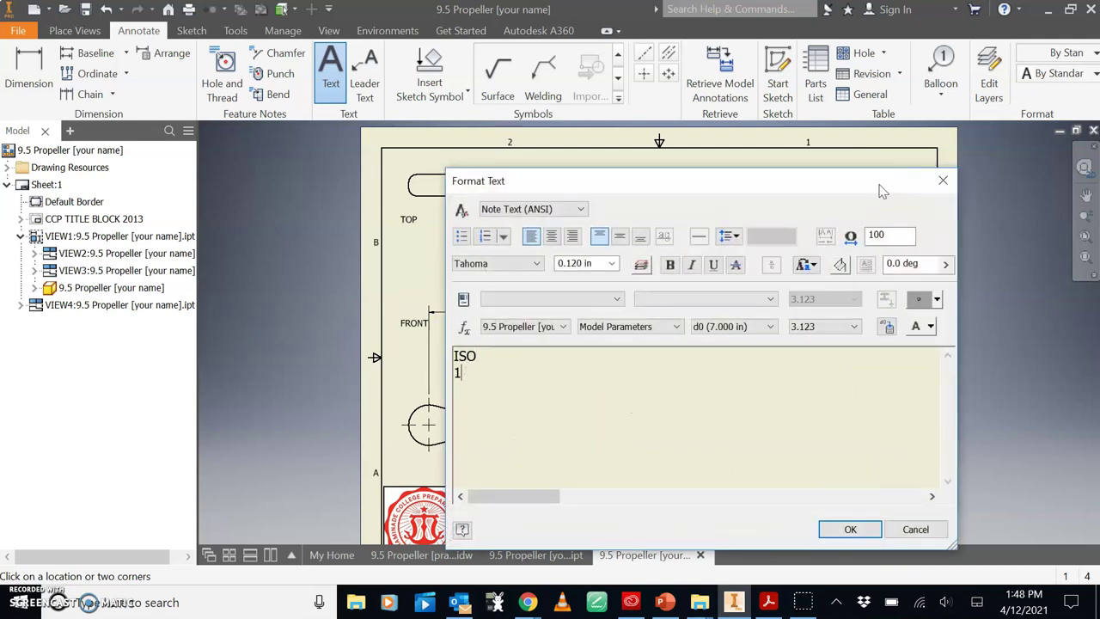
text(ISO 1/20)
key(Escape)
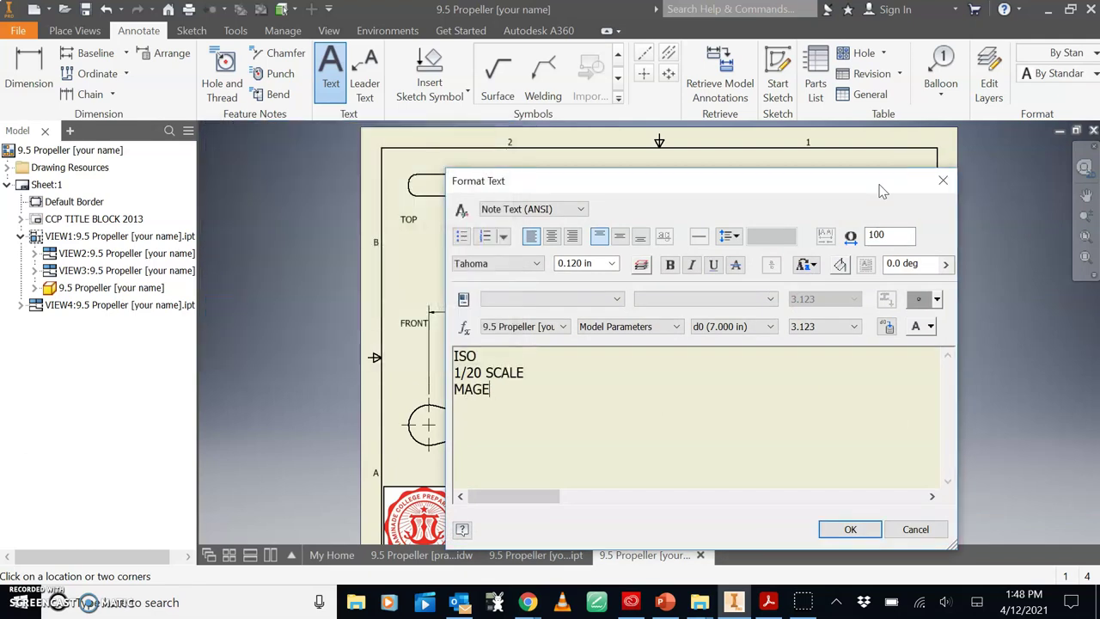
click(967, 255)
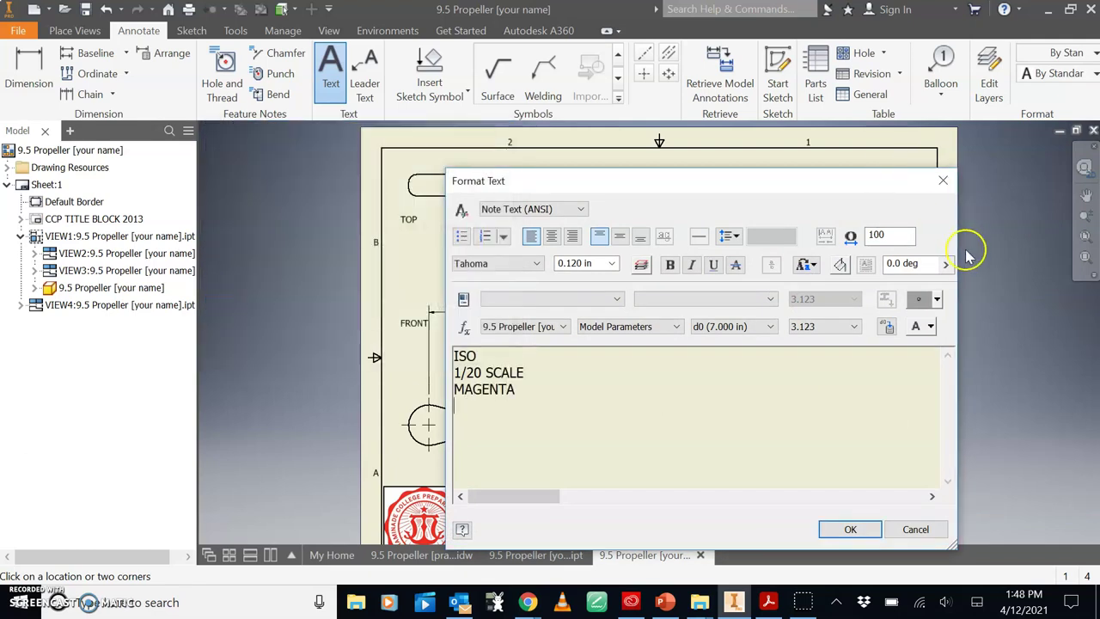
click(849, 529)
drag(404, 323, 403, 323)
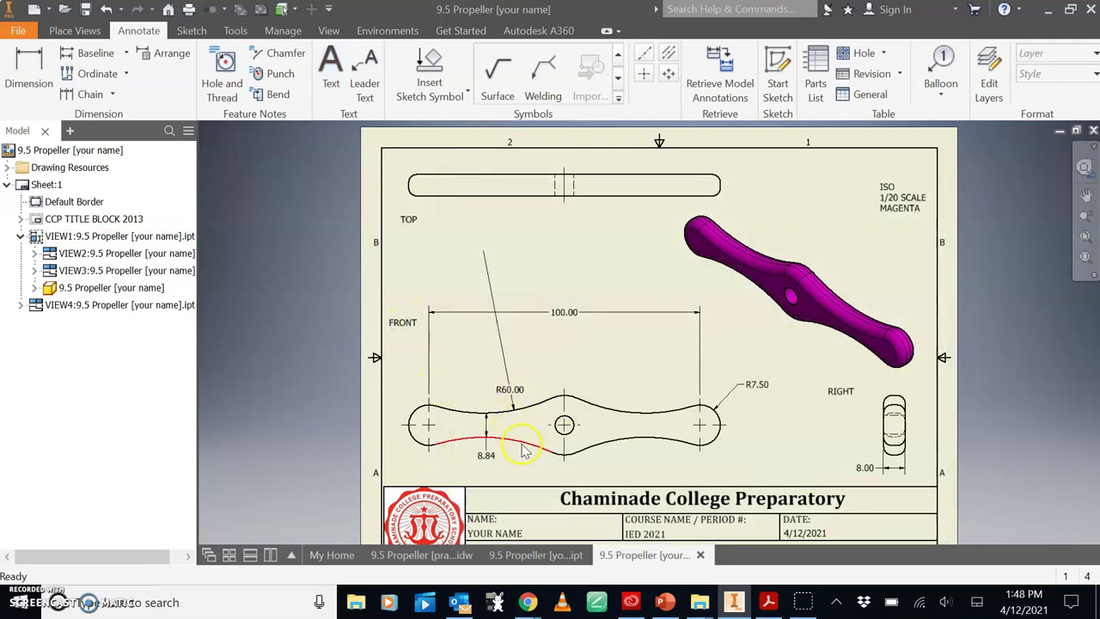
Add an R3.00 radius on the right view and a Ø7.00 hole note on the centre hole
click(30, 69)
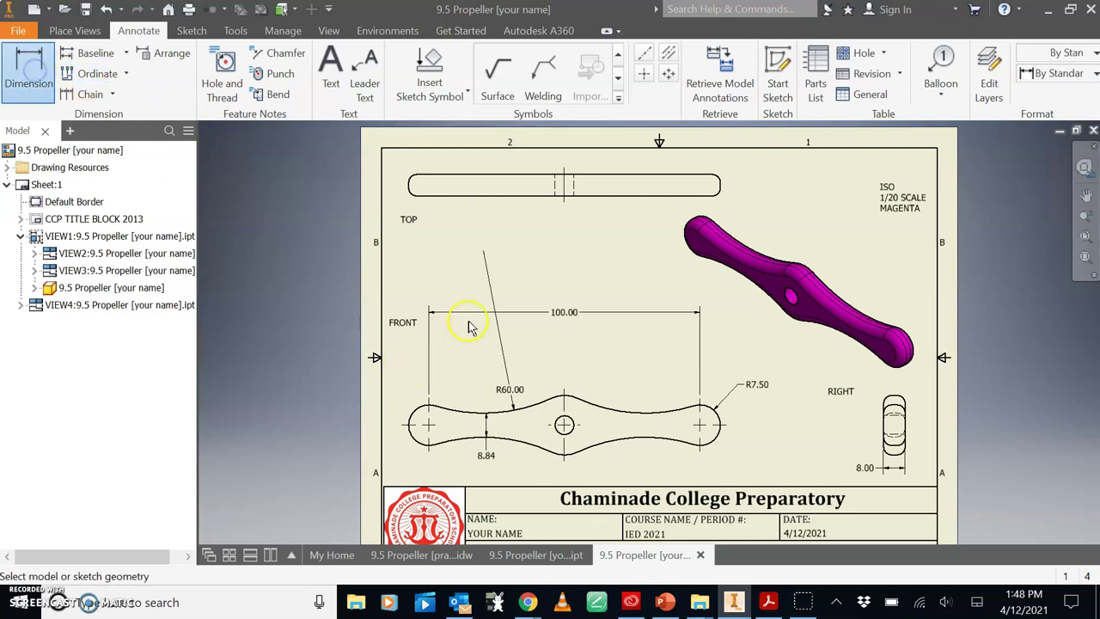
scroll(894, 408, up, 3)
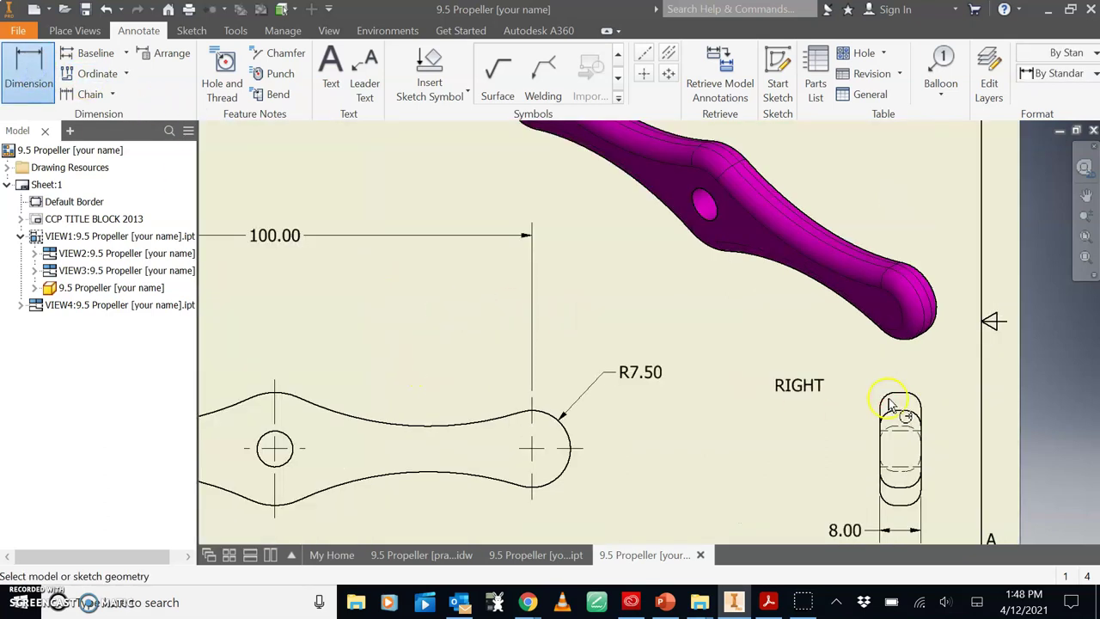
click(892, 397)
click(851, 353)
scroll(418, 361, down, 4)
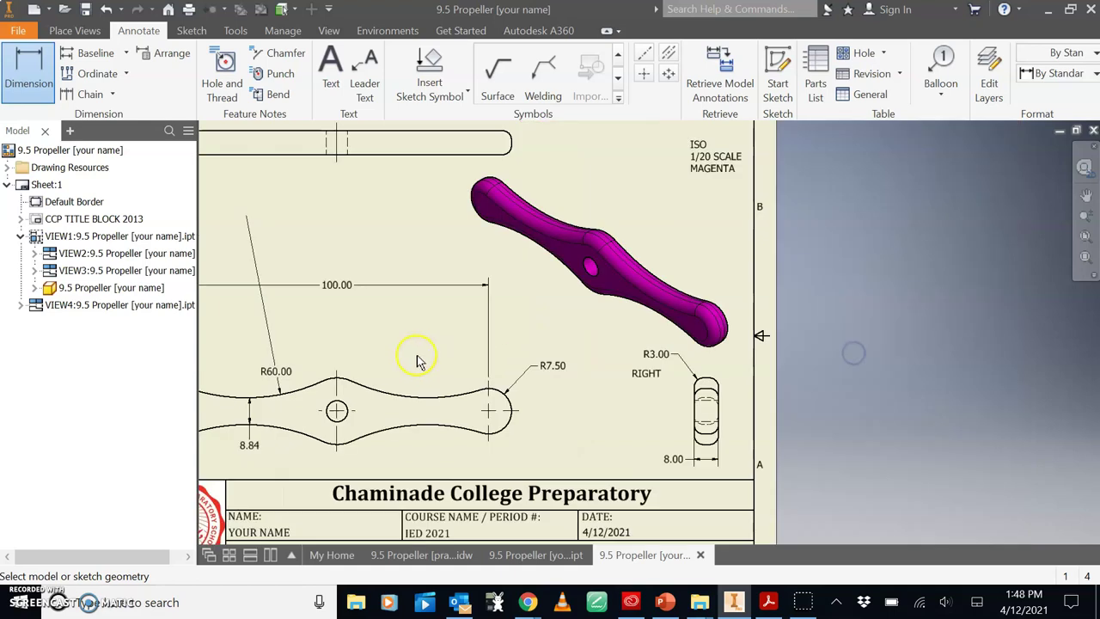
click(222, 77)
click(494, 418)
click(526, 345)
Dimension the top view's slot end with an R3.00 radius
key(d)
scroll(319, 176, up, 4)
middle_drag(316, 174, 315, 238)
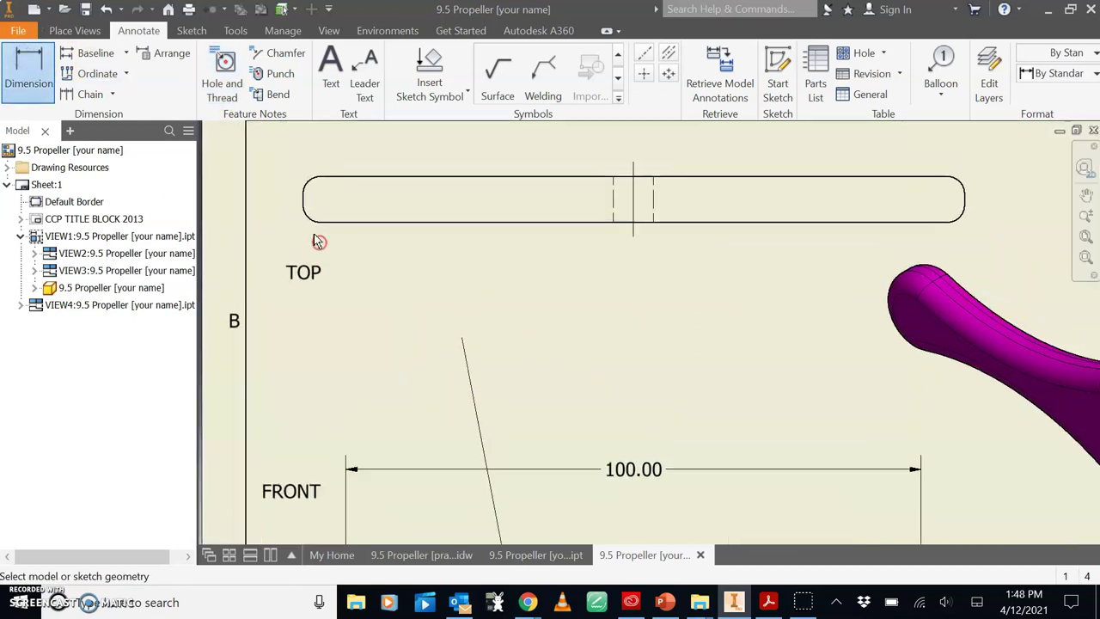
click(308, 219)
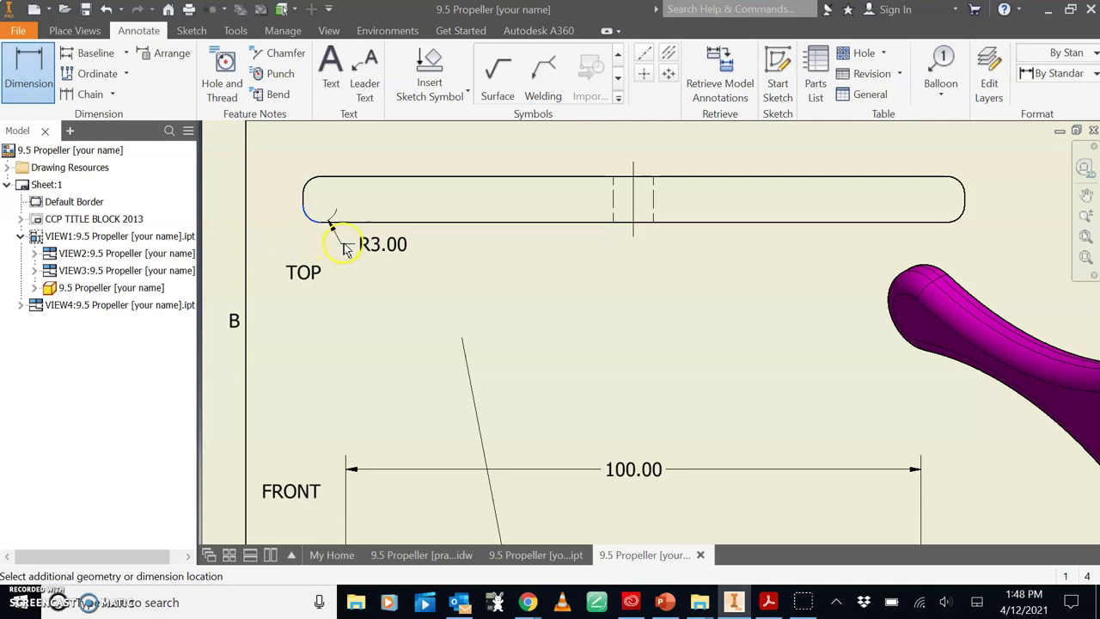
key(Escape)
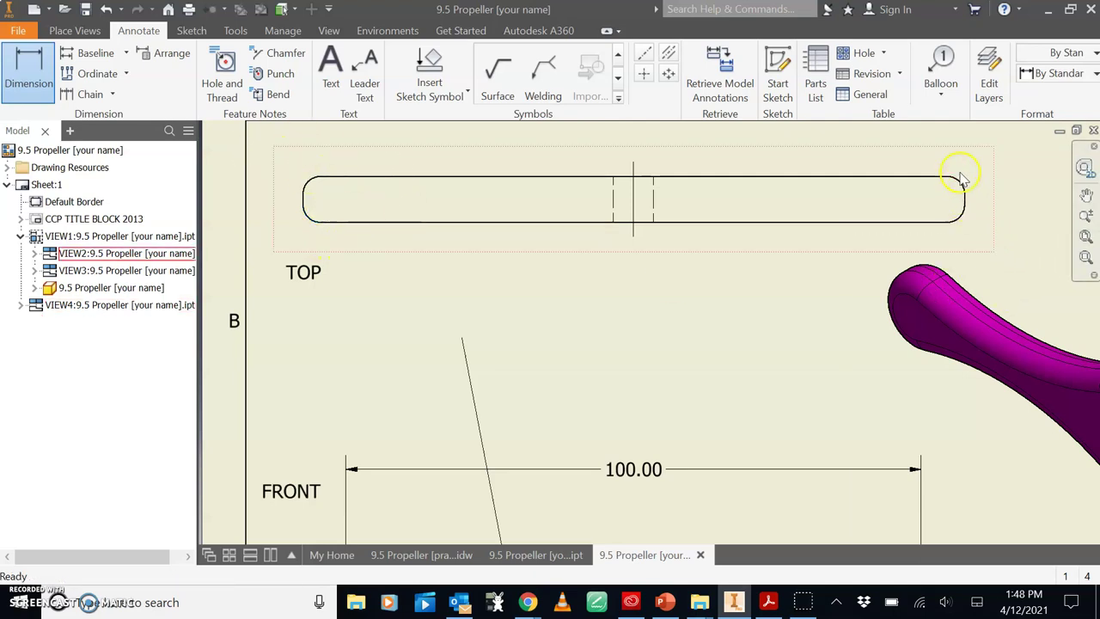
key(Escape)
key(d)
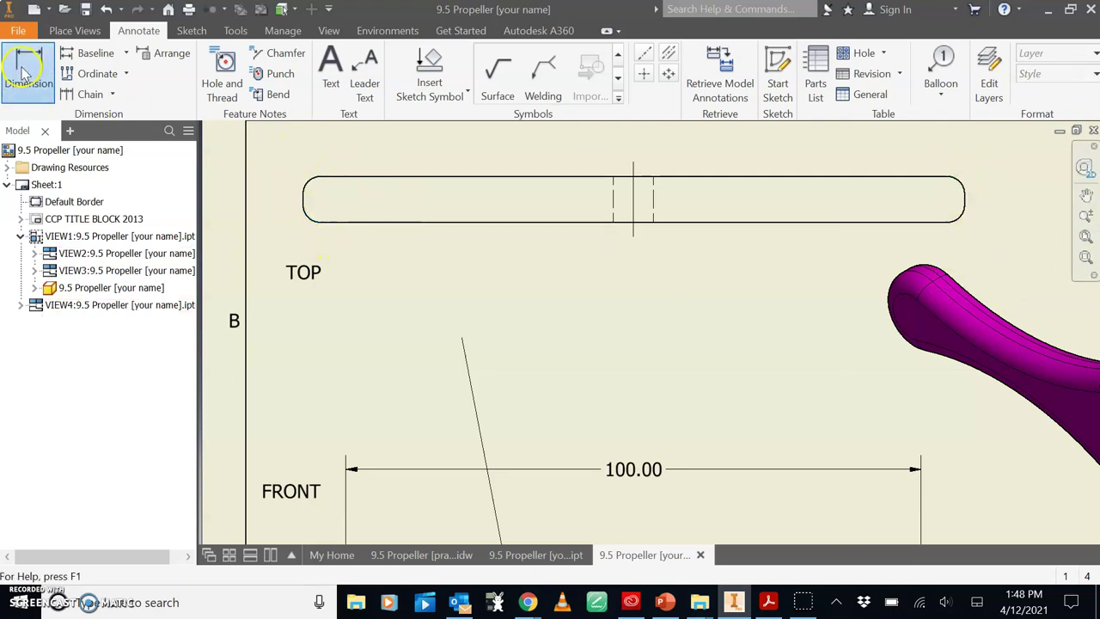
click(963, 184)
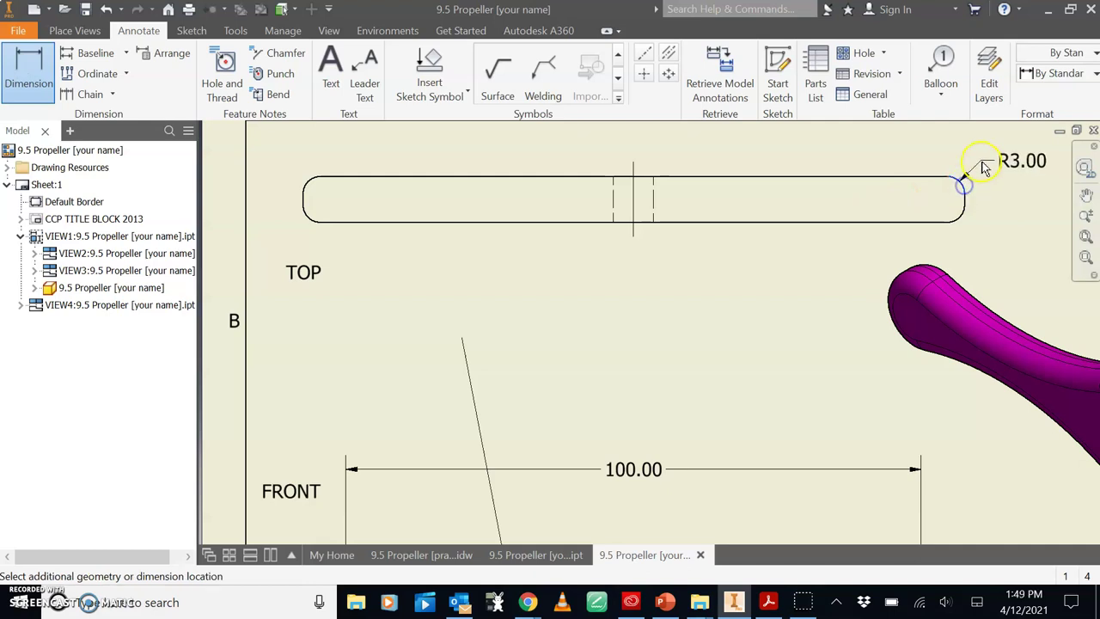
click(981, 160)
Place the 8.84 waist width and the R11.00 radius on the arc above the centre hole
scroll(729, 356, down, 5)
middle_drag(712, 373, 659, 319)
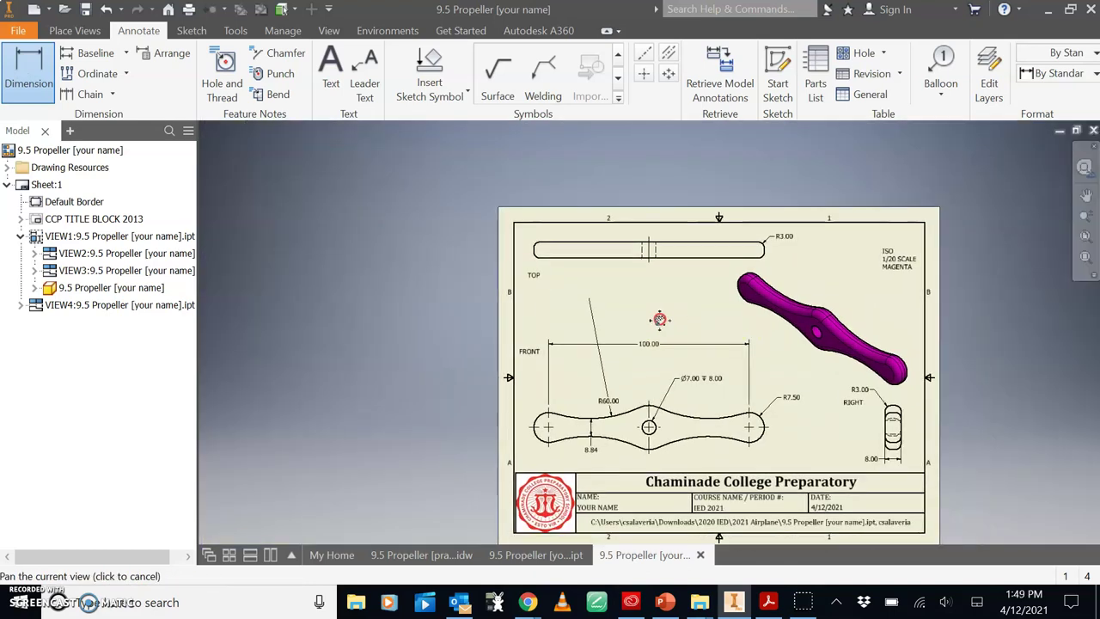
click(591, 451)
click(646, 410)
click(640, 376)
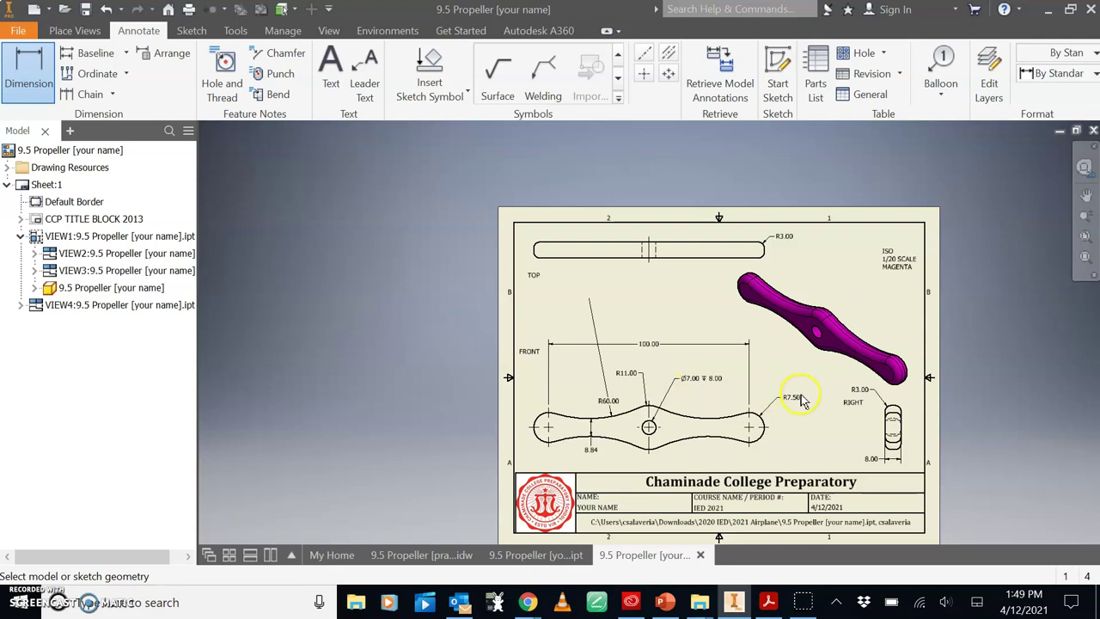
Save the drawing as 9.5 Propeller [your name].idw and export a PDF copy into the 2021 Airplane folder
click(84, 10)
click(813, 493)
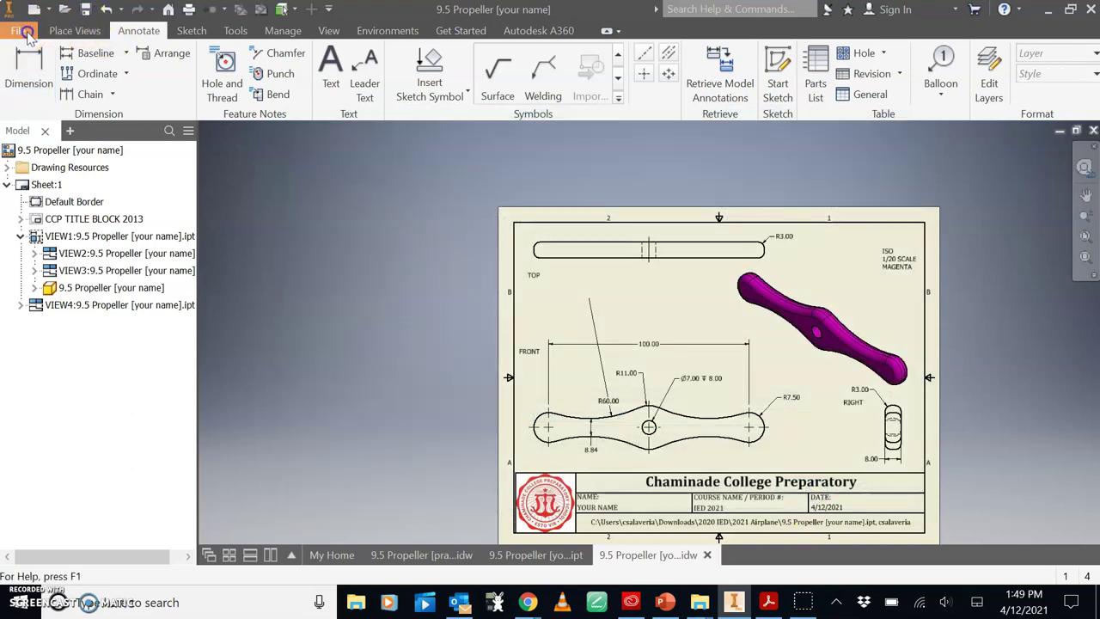
click(25, 31)
click(71, 251)
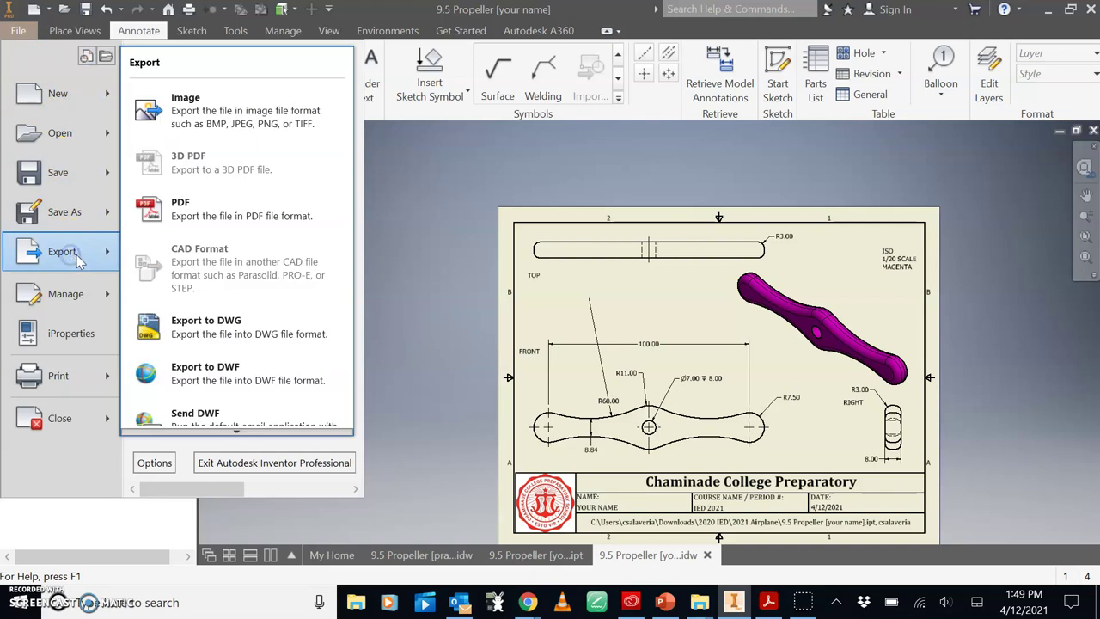
click(180, 209)
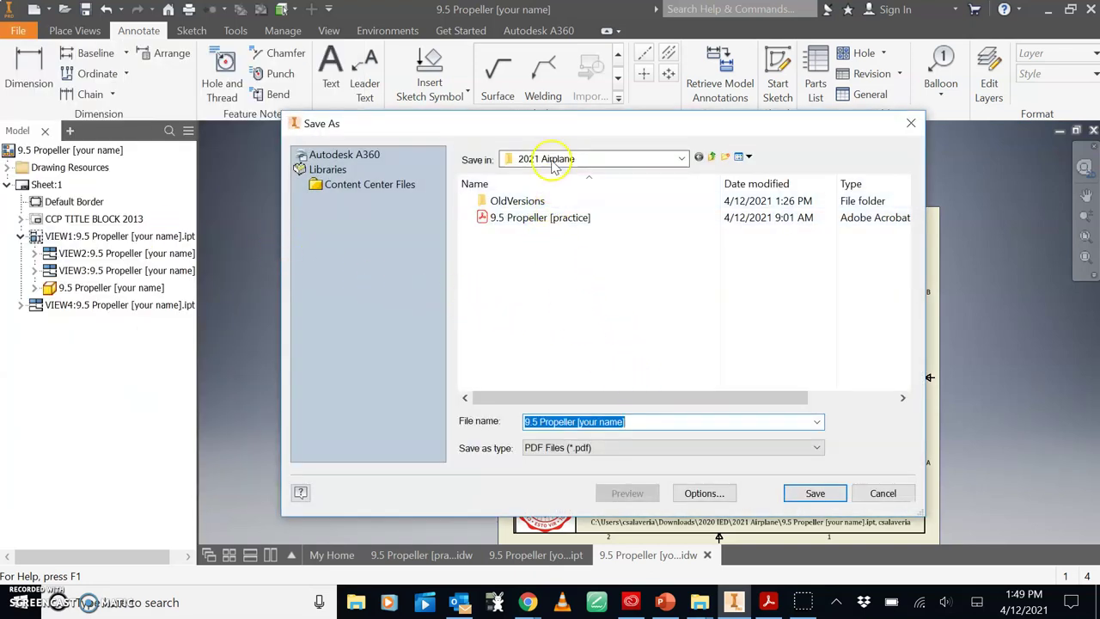
click(814, 492)
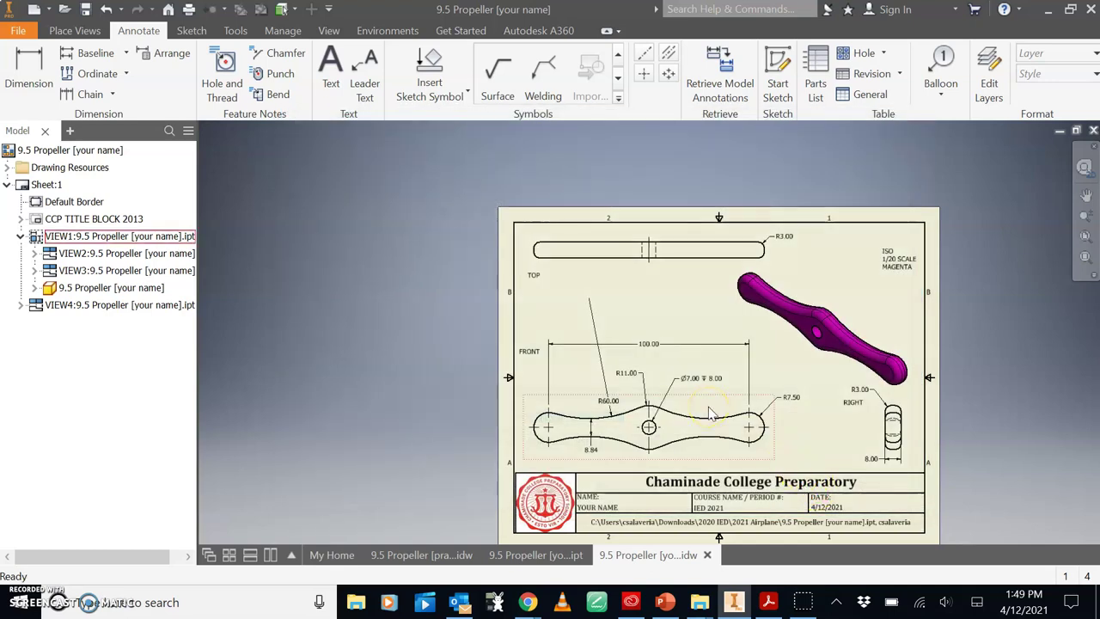
click(681, 378)
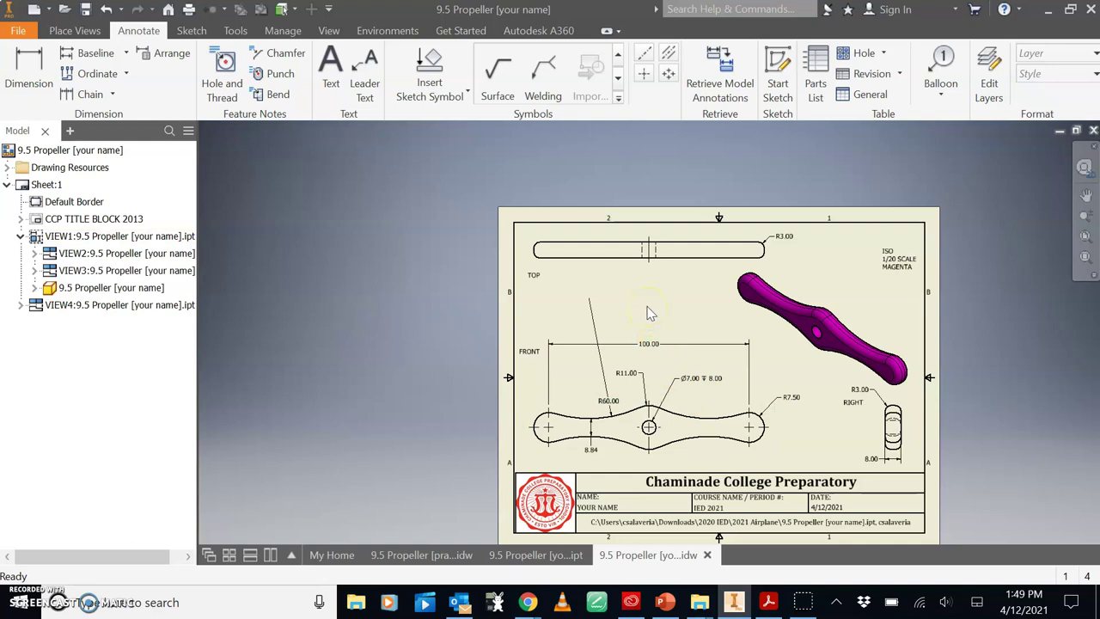
middle_drag(652, 311, 585, 295)
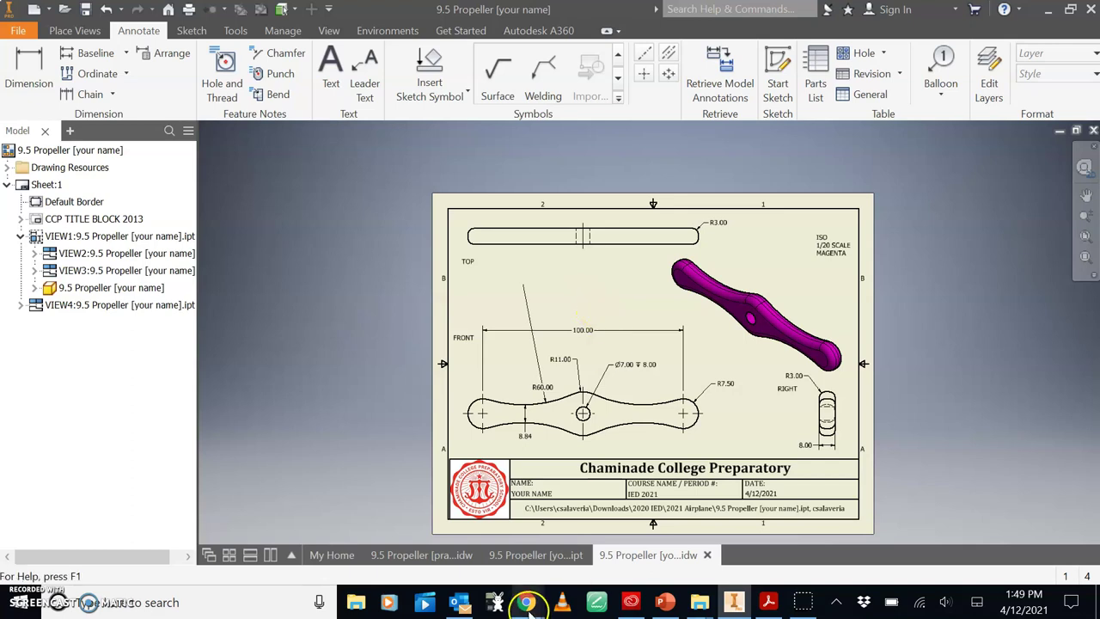
Switch to the Chrome window and move to the 9.5 PROPELLER Canvas tab, worth 8 points
mouse_move(531, 608)
click(528, 572)
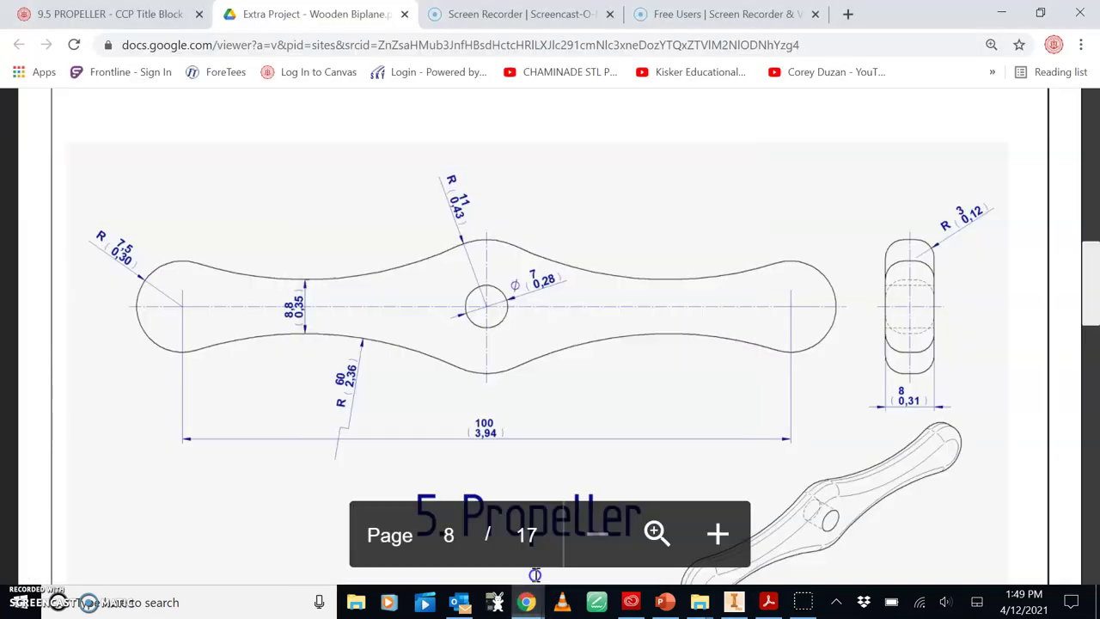
key(ctrl+shift+Tab)
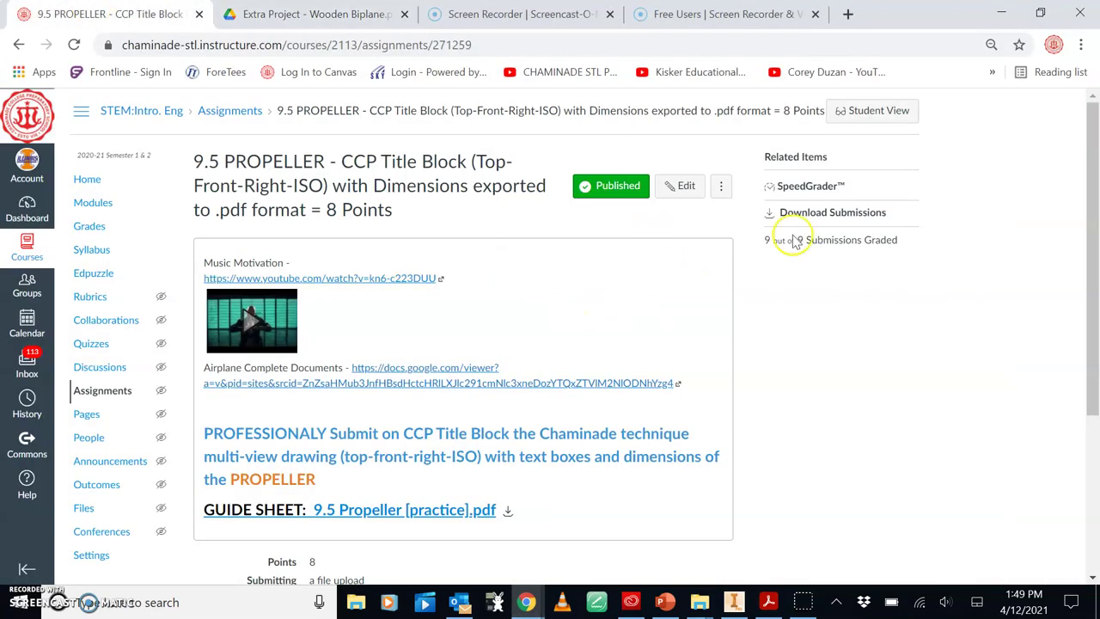